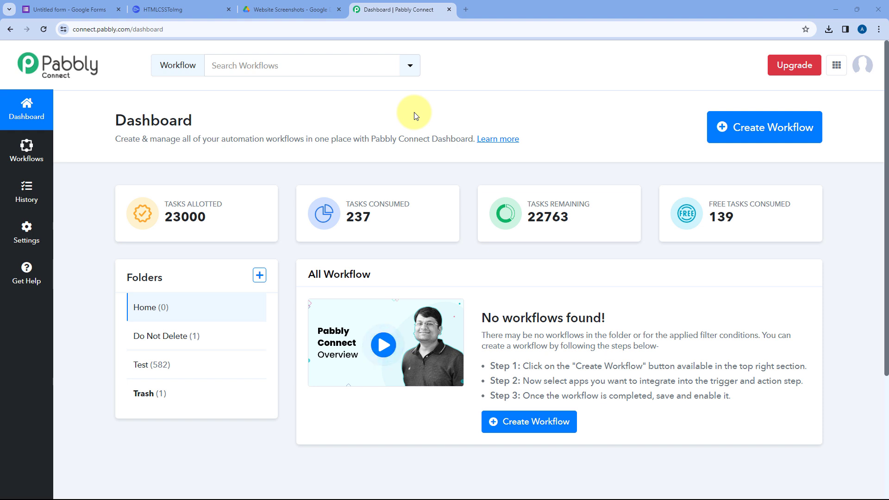
Create a workflow named Capture Website Screenshot Automatically in the Home folder.
click(748, 127)
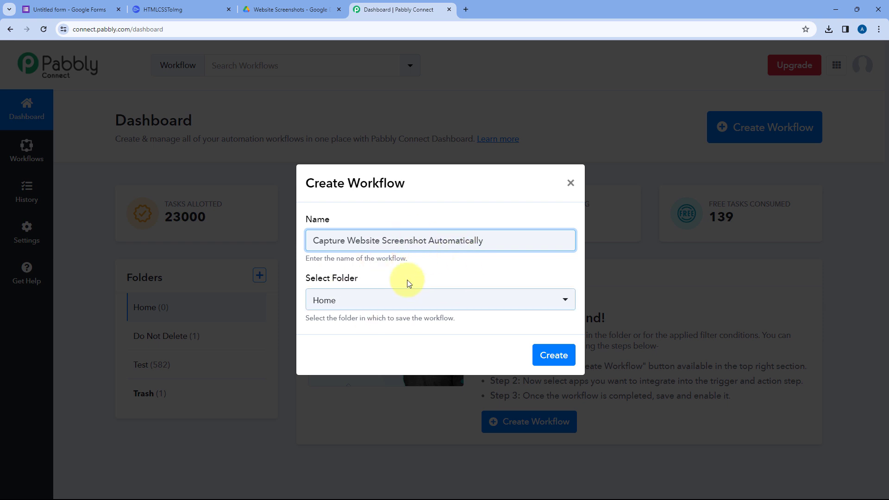
click(397, 304)
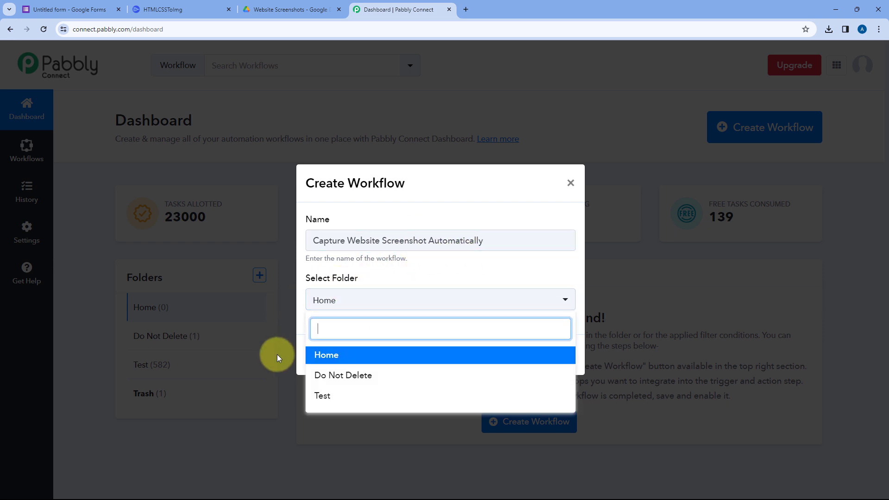
click(367, 356)
click(554, 356)
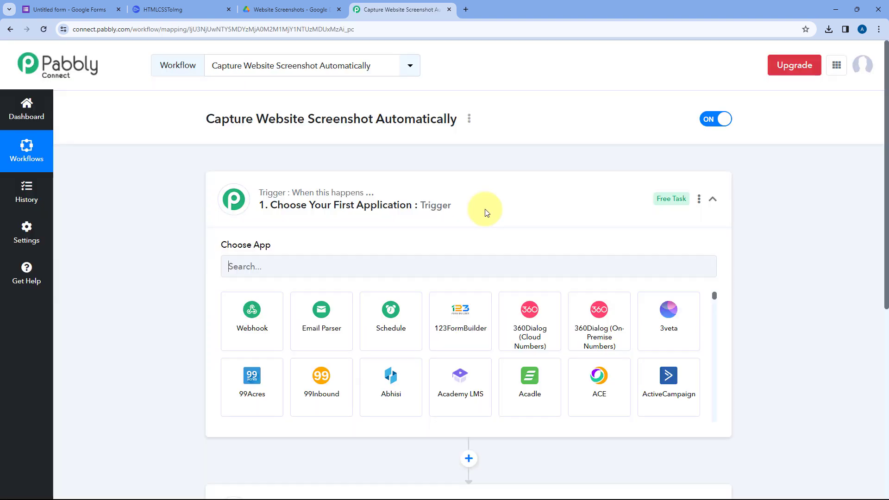
Review the new workflow's trigger and action steps and reopen the trigger step.
click(459, 189)
scroll(181, 202, down, 1)
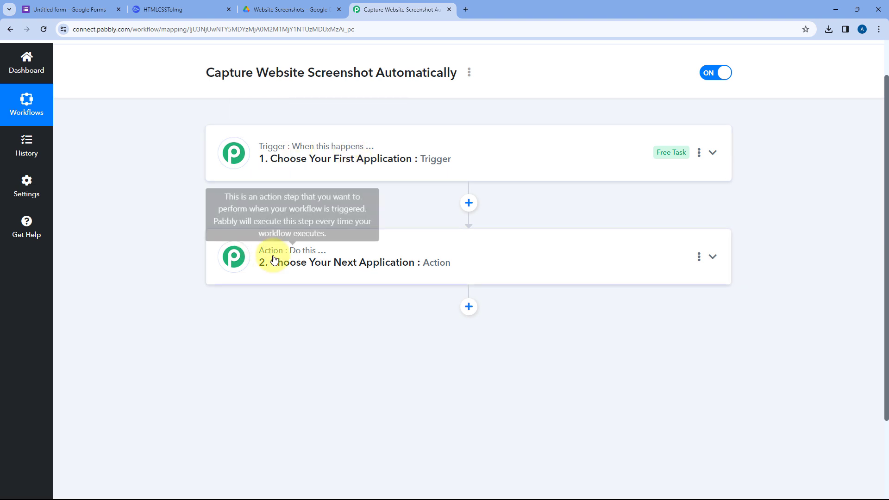
mouse_move(319, 258)
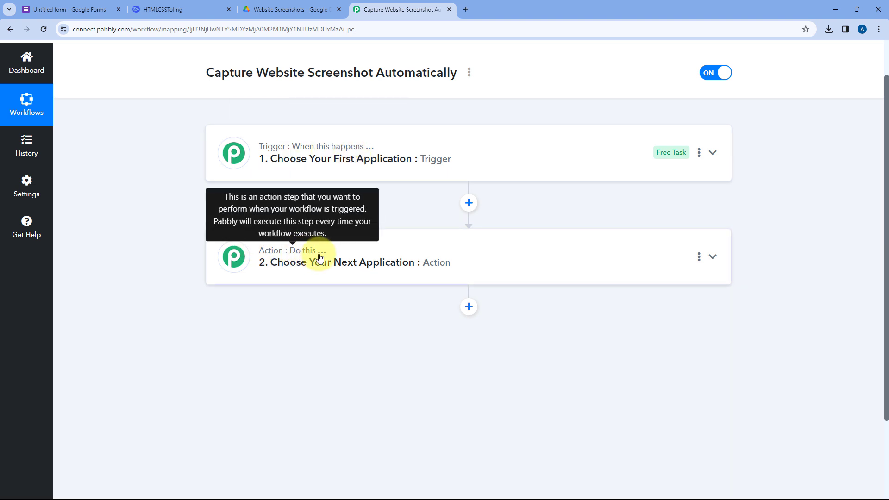
click(386, 145)
scroll(162, 194, up, 1)
scroll(181, 195, down, 1)
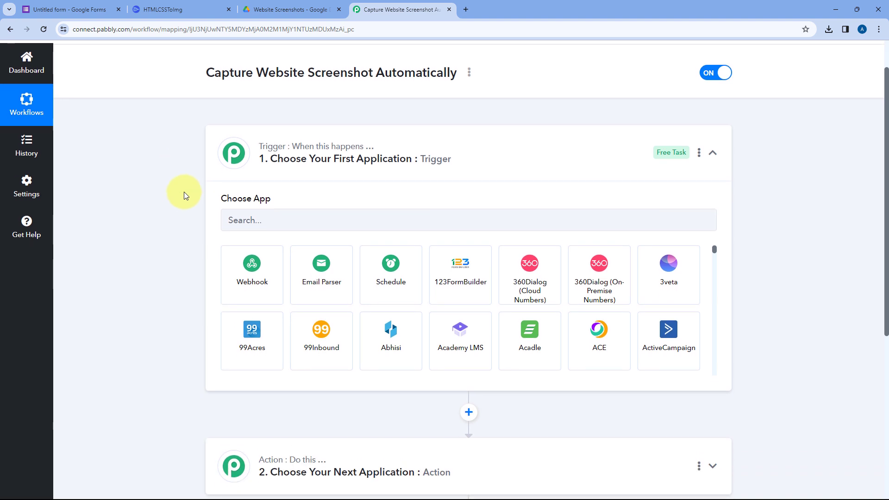
Switch to Google Forms and rename the untitled form as Capture Website Screenshot.
click(80, 8)
click(89, 62)
click(137, 145)
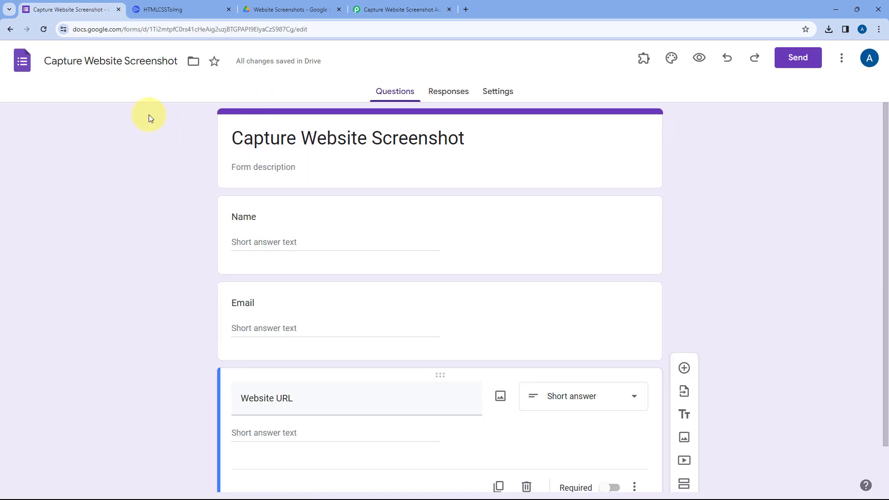
Review the form's questions, the HTMLCSSToImg dashboard and the Website Screenshots folder in Google Drive.
scroll(174, 165, down, 1)
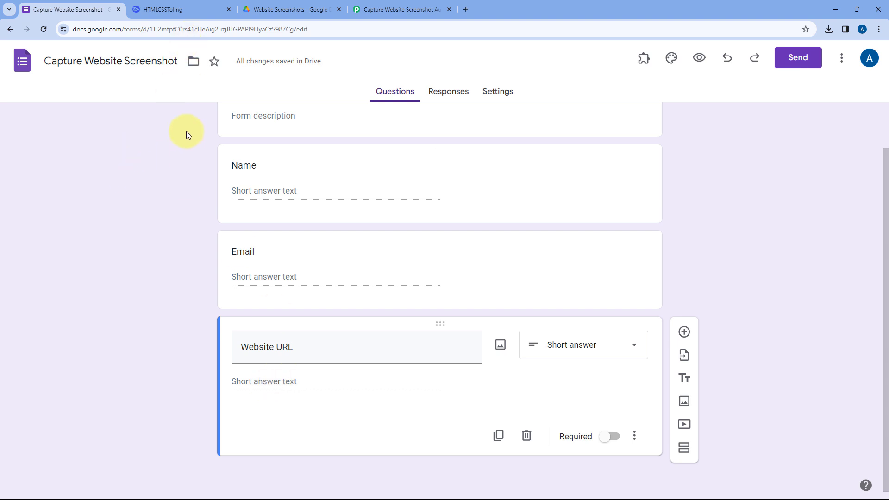
click(198, 8)
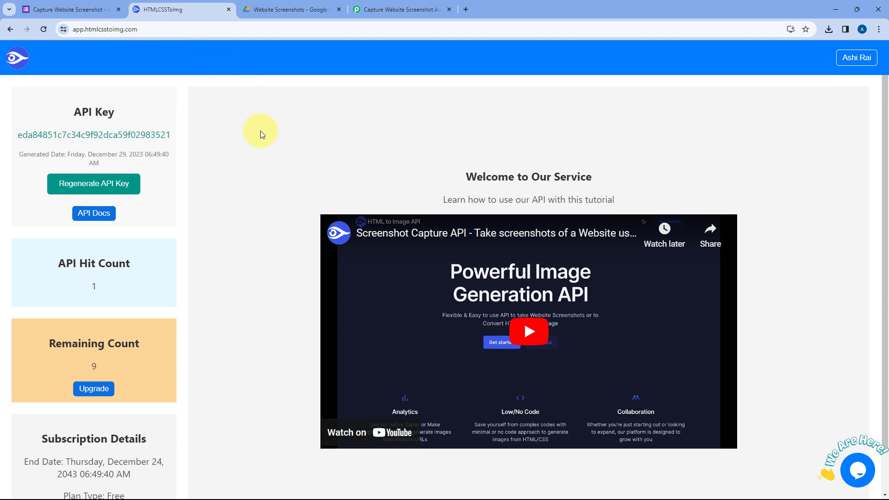
click(278, 5)
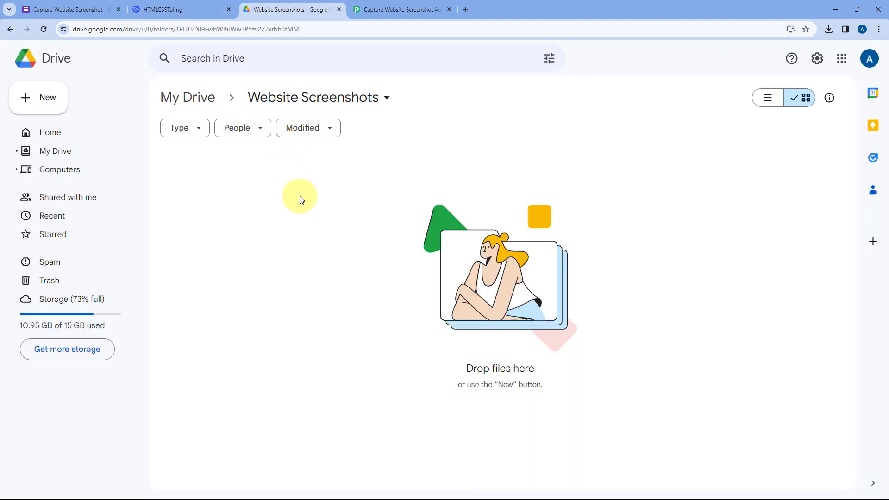
click(101, 10)
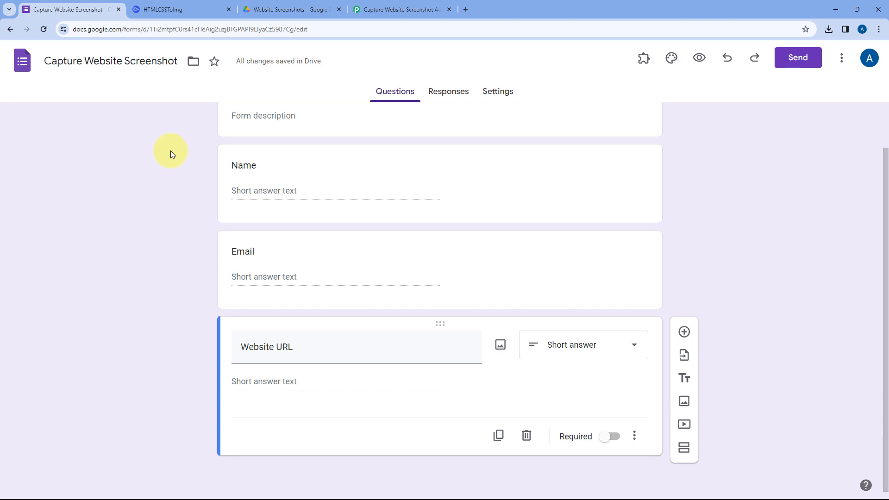
scroll(183, 199, up, 2)
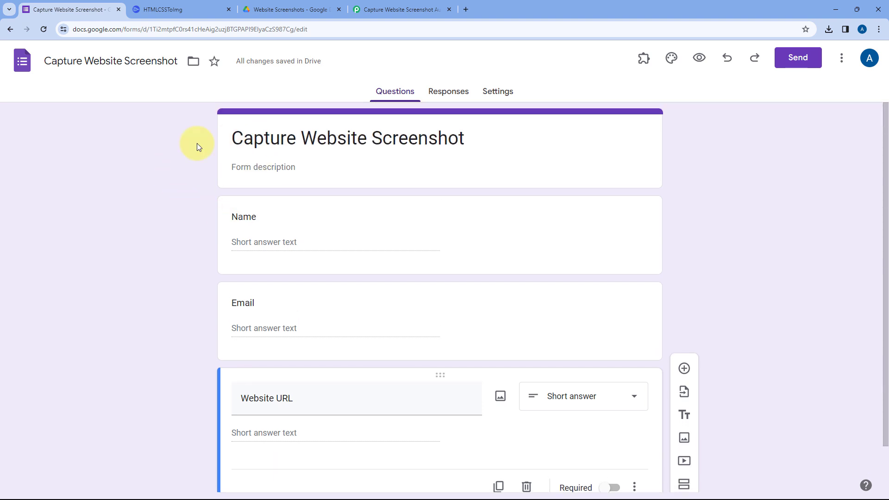
scroll(182, 312, down, 2)
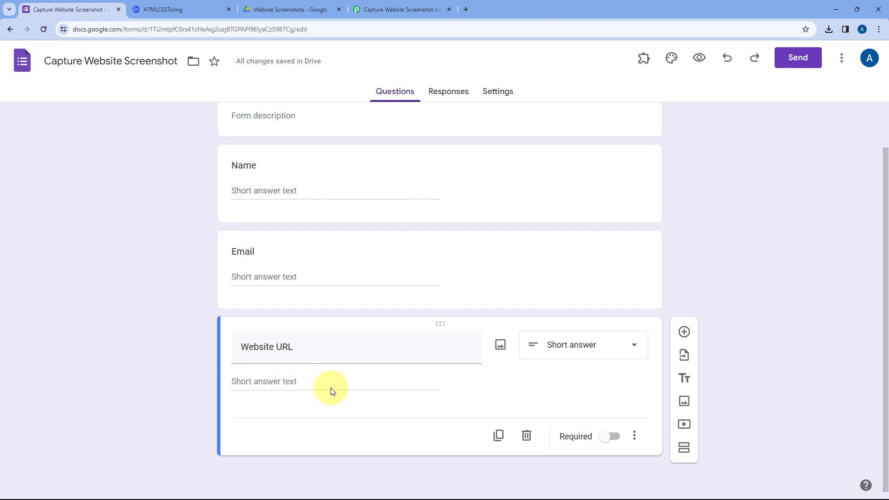
click(205, 5)
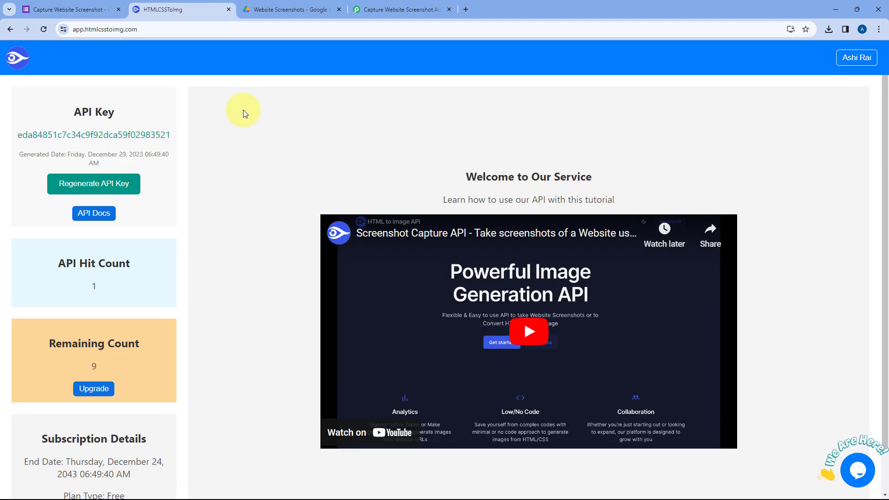
click(273, 9)
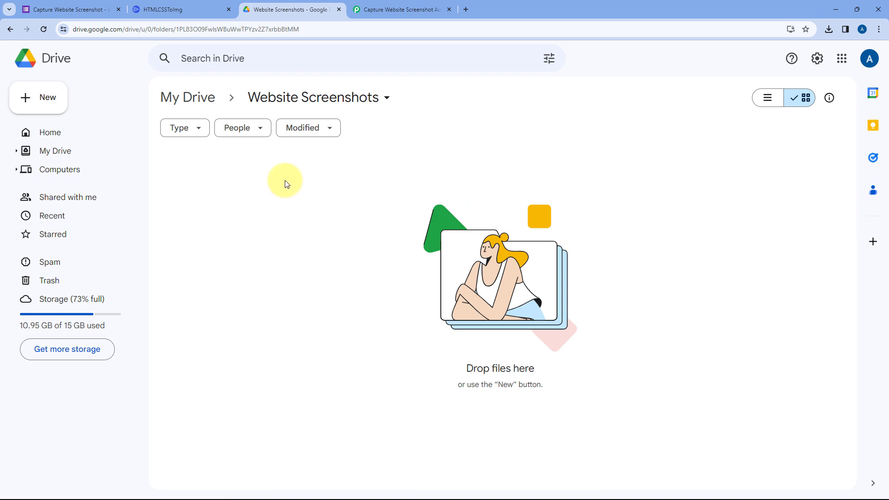
Switch to Pabbly Connect and choose Google Forms as the workflow's trigger application.
click(395, 7)
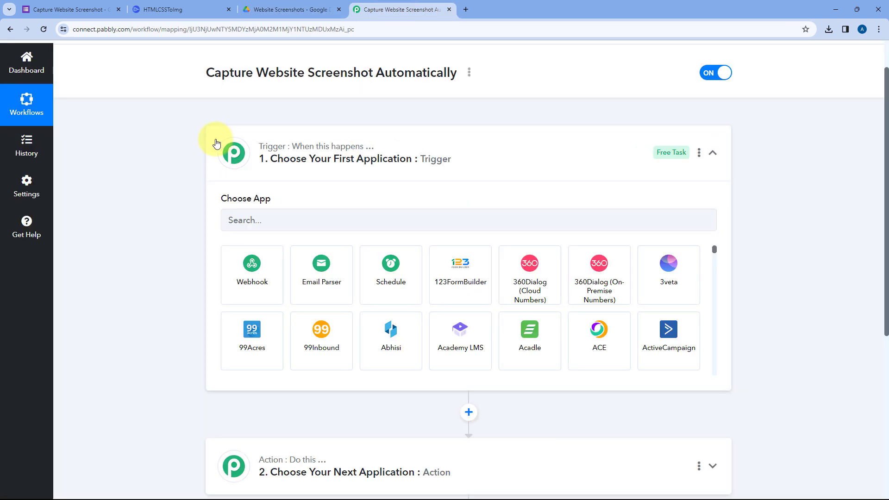
scroll(266, 103, down, 3)
scroll(267, 103, up, 1)
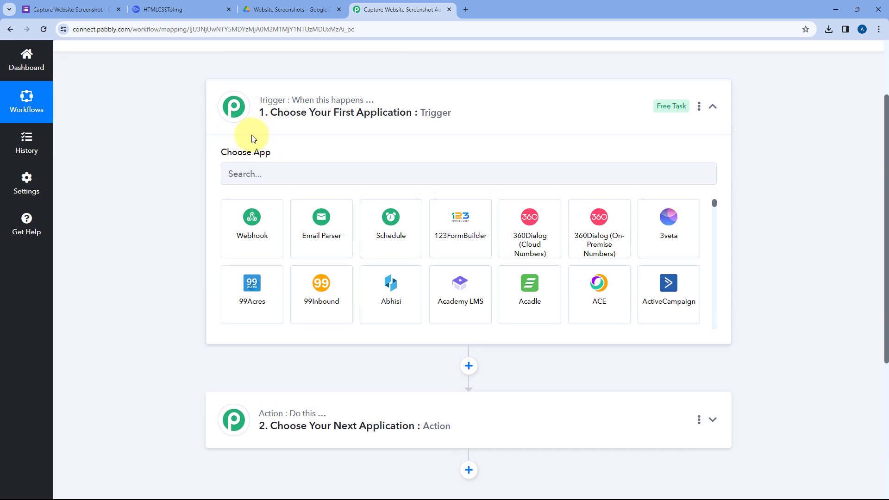
click(304, 174)
text(Google )
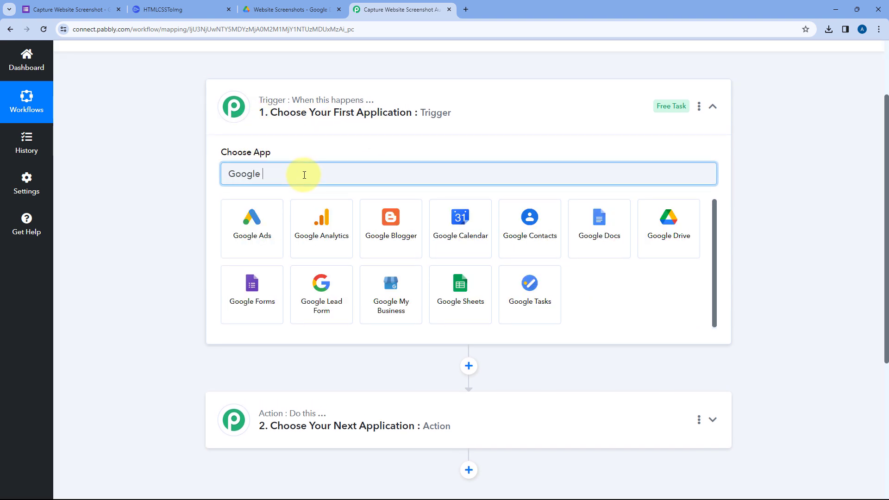
text(Form)
click(262, 209)
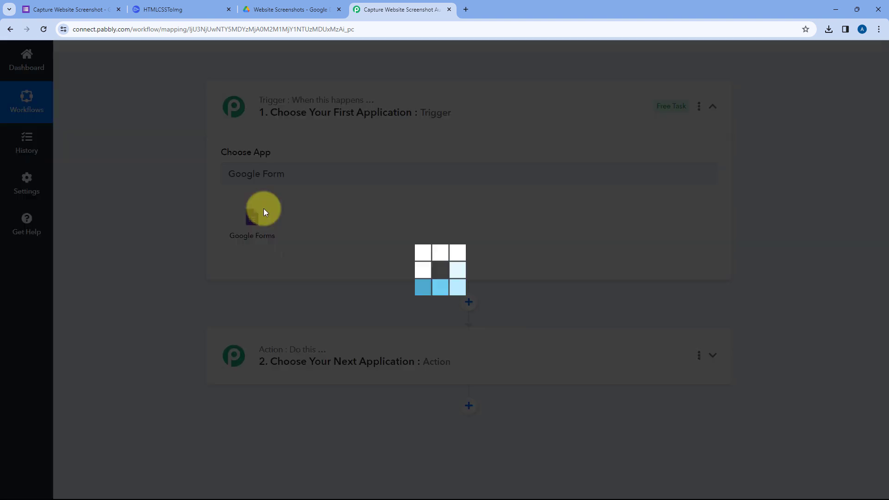
Check the form in Google Forms, and in Pabbly Connect set the trigger event to New Response Received.
click(85, 4)
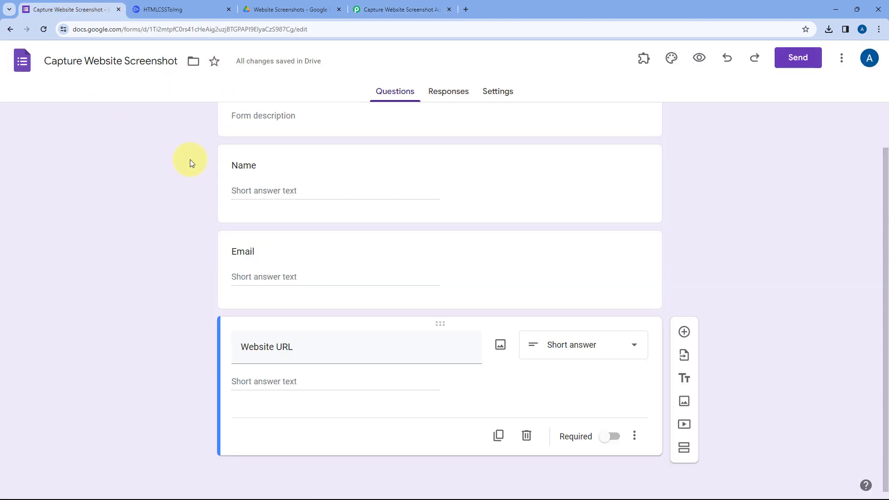
scroll(190, 160, up, 2)
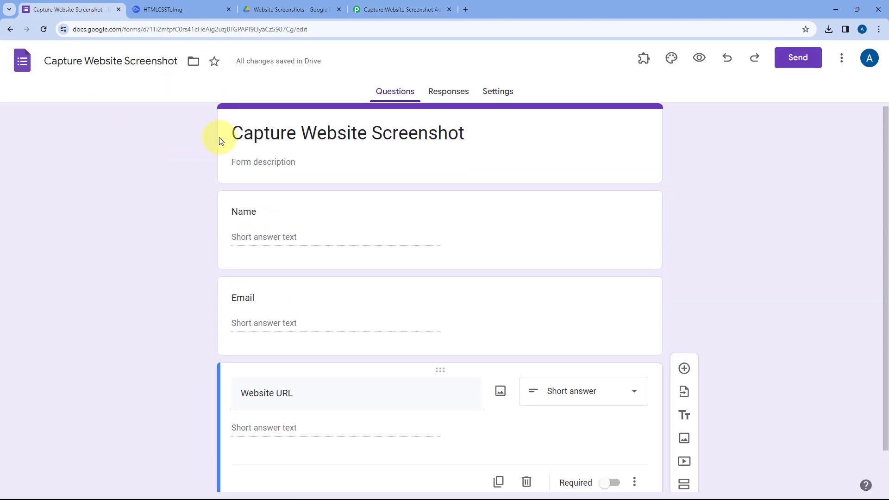
click(396, 7)
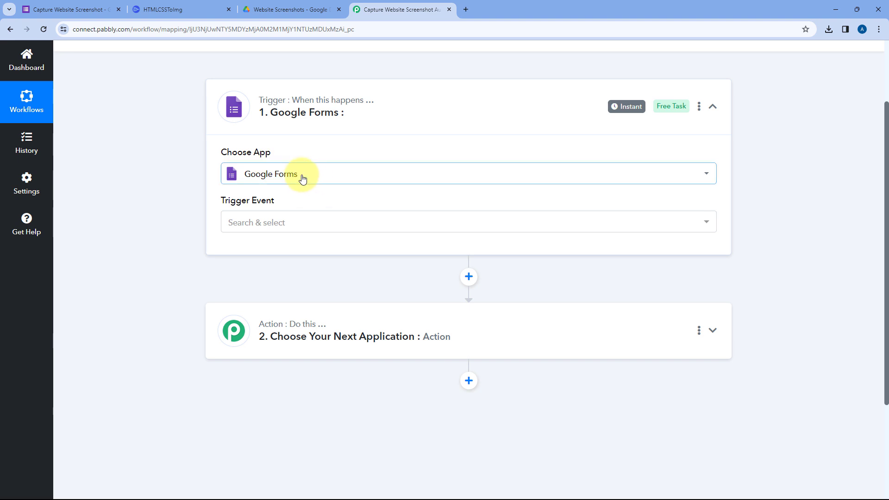
click(294, 227)
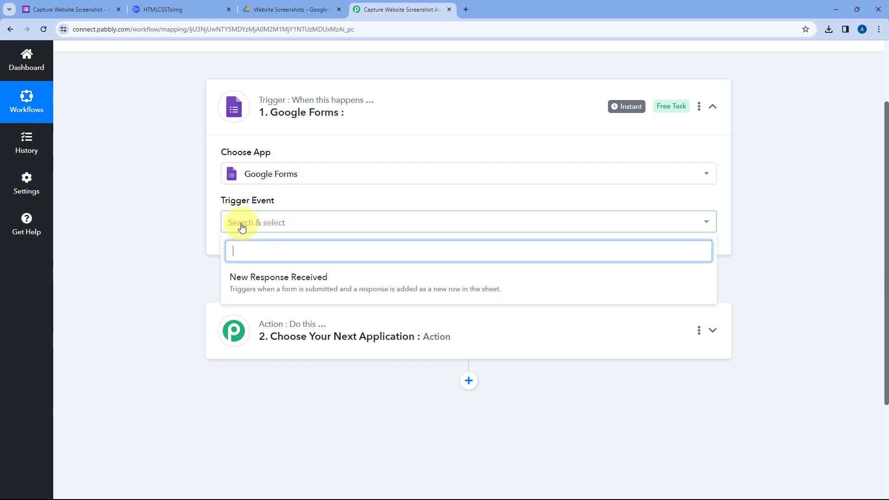
scroll(231, 222, down, 1)
click(340, 235)
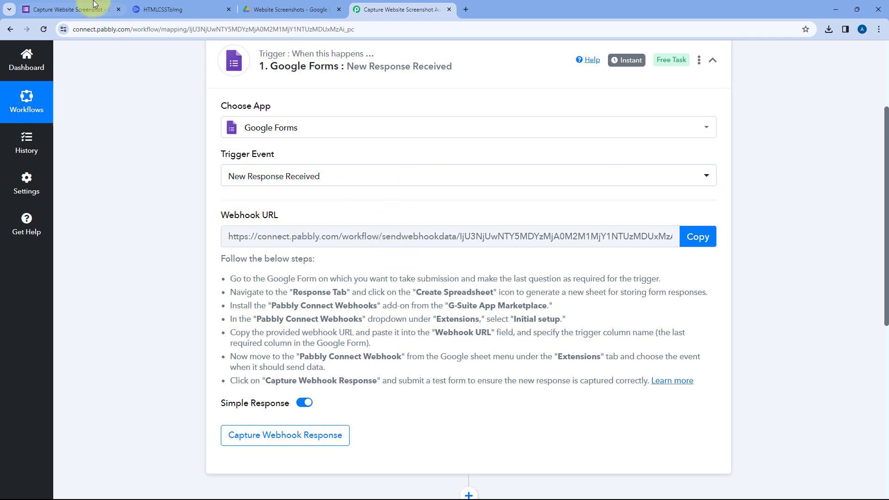
Read the Google Forms setup instructions in Pabbly Connect and copy the trigger's webhook URL.
click(65, 9)
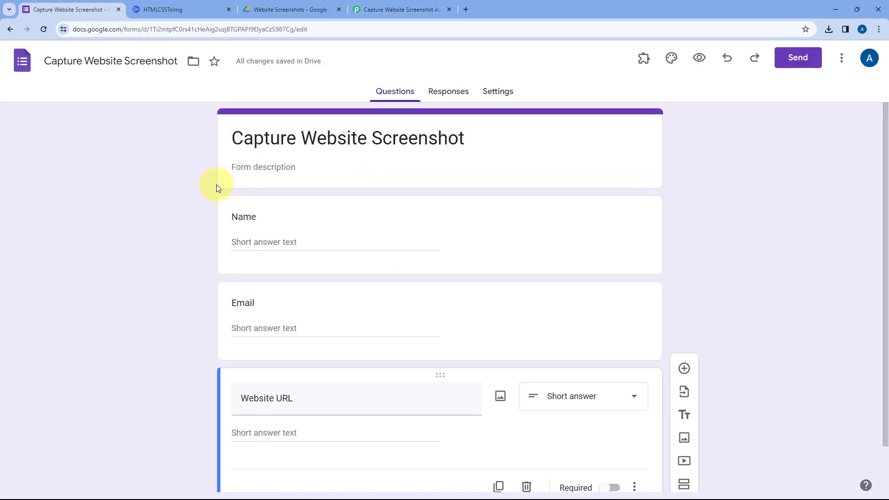
click(401, 9)
click(91, 5)
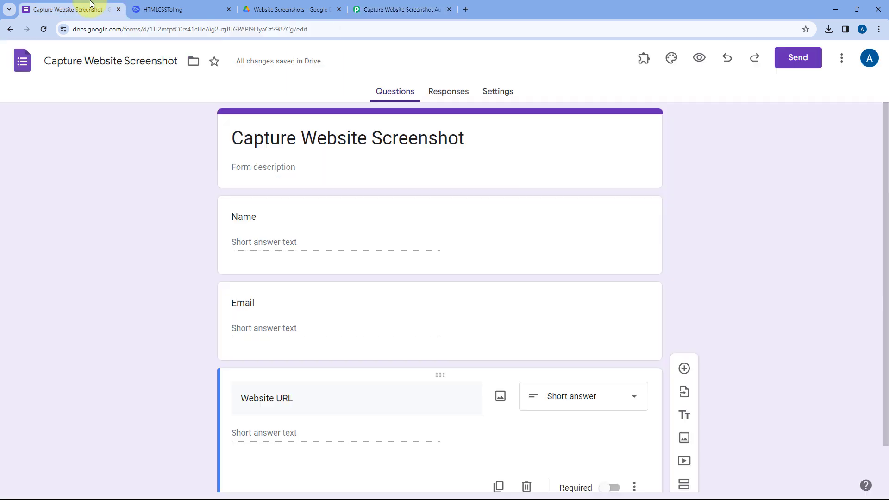
click(444, 3)
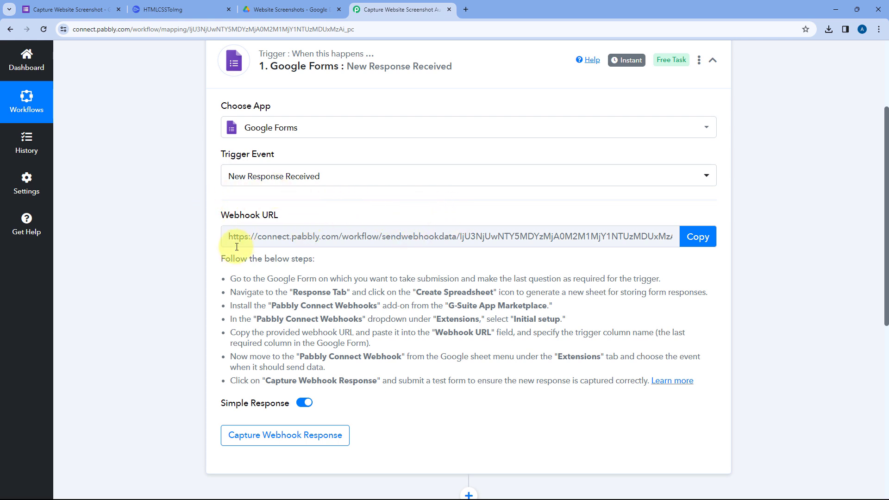
drag(237, 289, 419, 379)
click(435, 361)
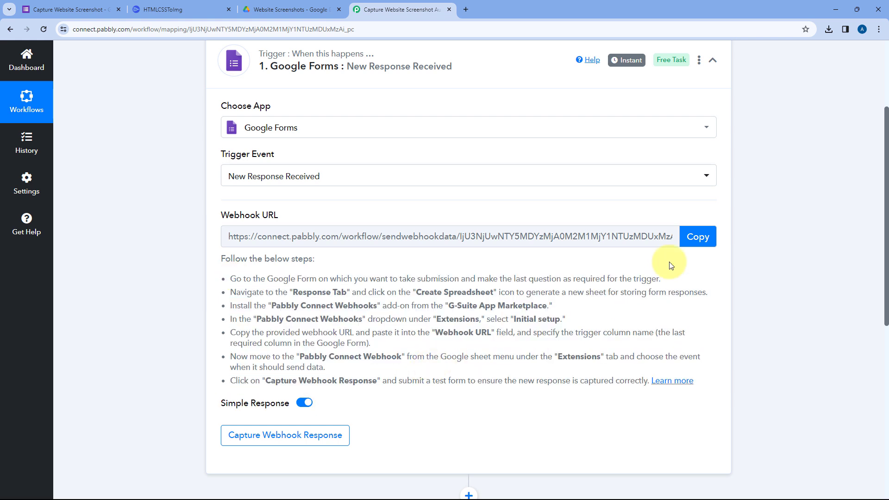
click(695, 236)
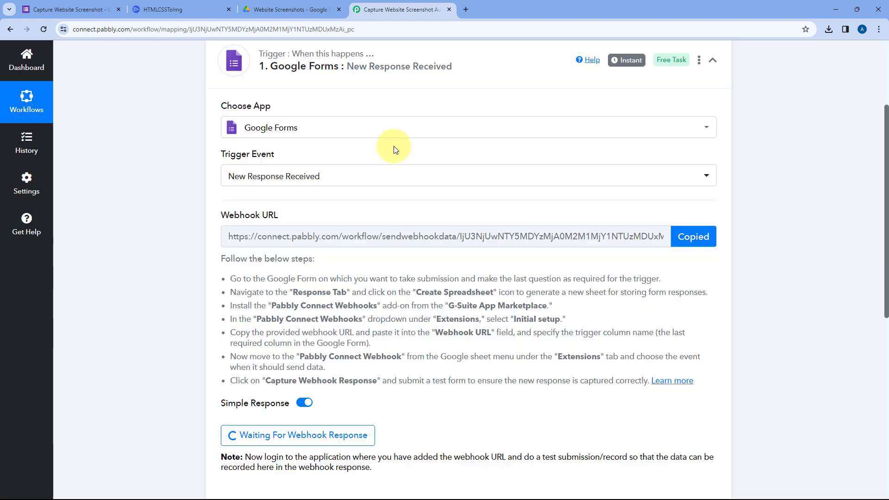
Switch to Google Forms and make the Website URL question required.
click(75, 8)
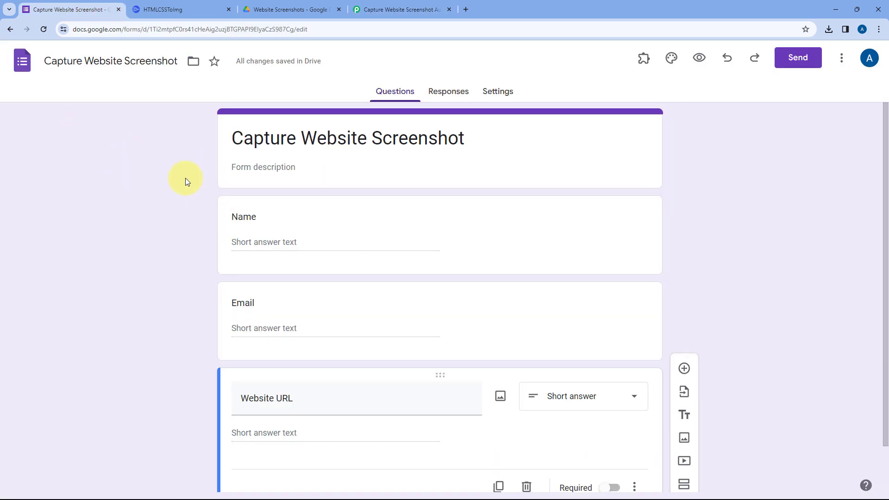
scroll(179, 253, down, 1)
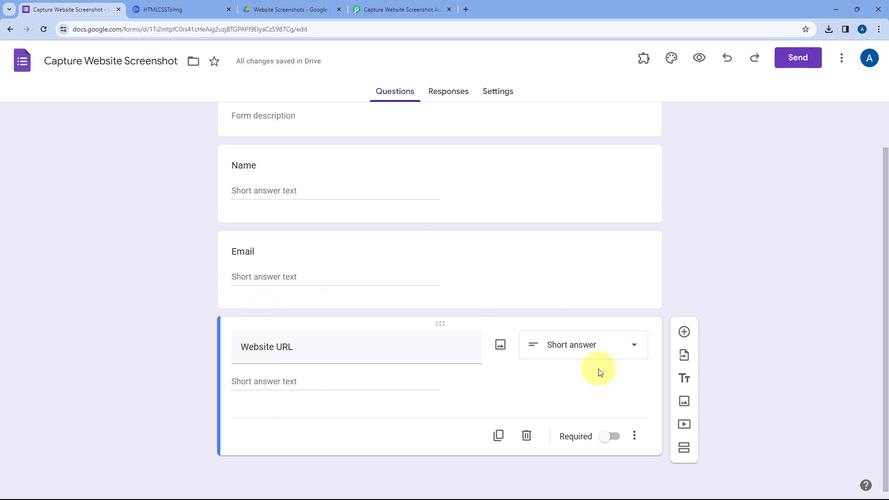
click(607, 439)
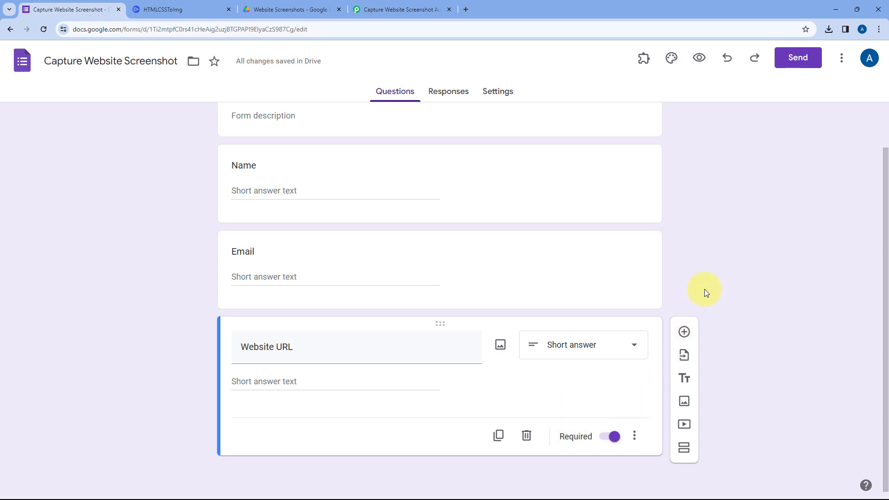
Link the Capture Website Screenshot form's responses to a newly created spreadsheet.
scroll(694, 293, up, 2)
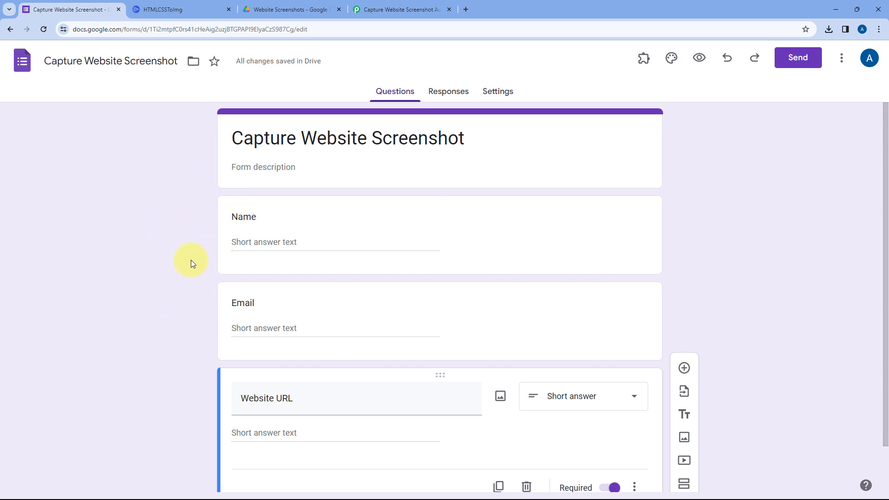
click(443, 95)
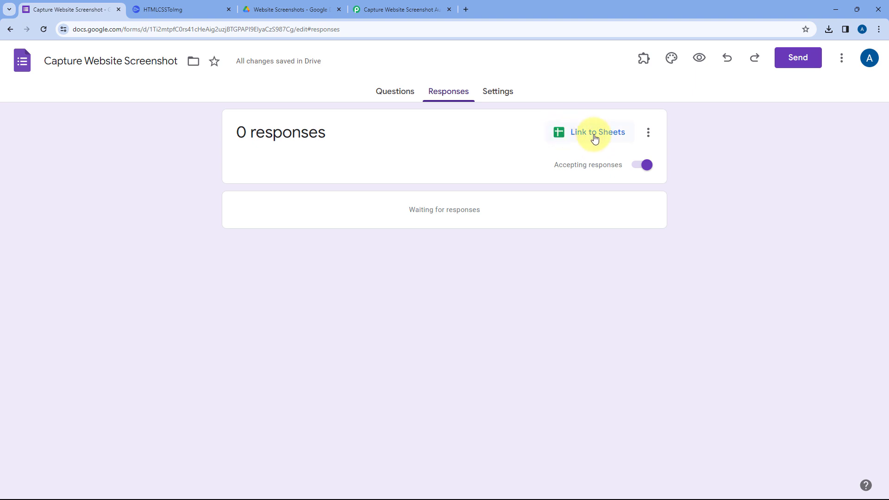
click(566, 134)
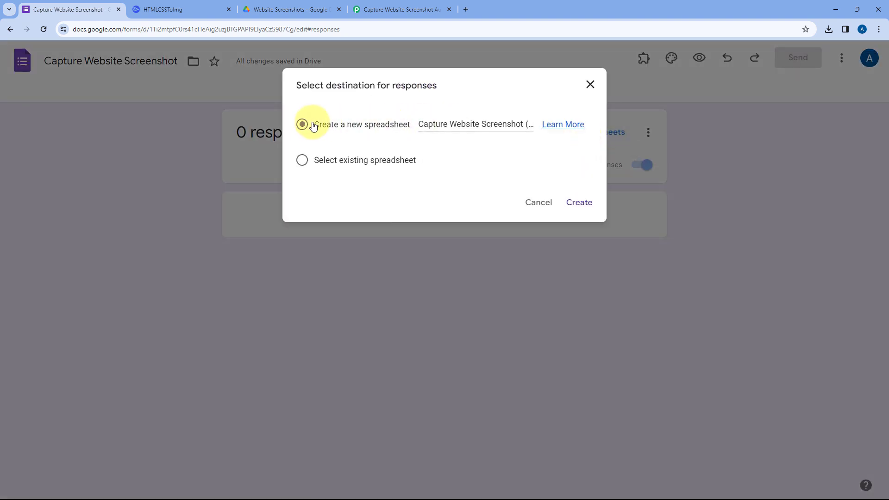
click(578, 204)
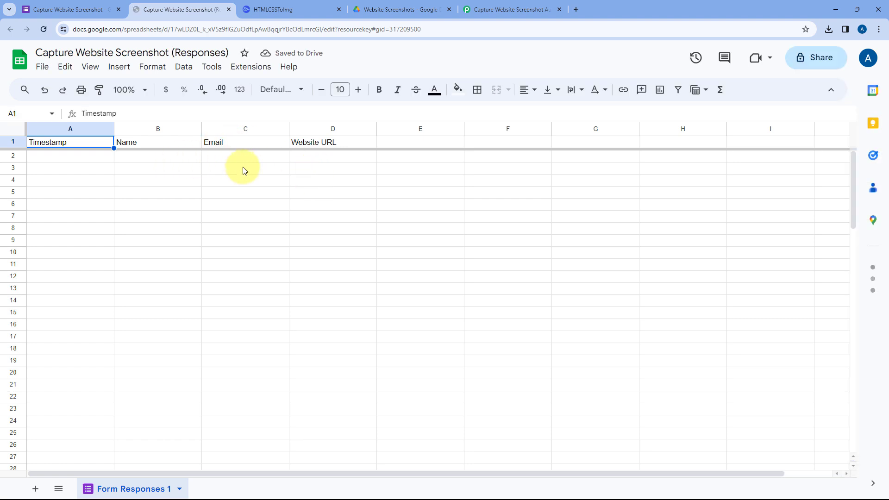
Recheck the Google Forms trigger instructions in Pabbly Connect and return to the responses spreadsheet in Google Sheets.
click(510, 9)
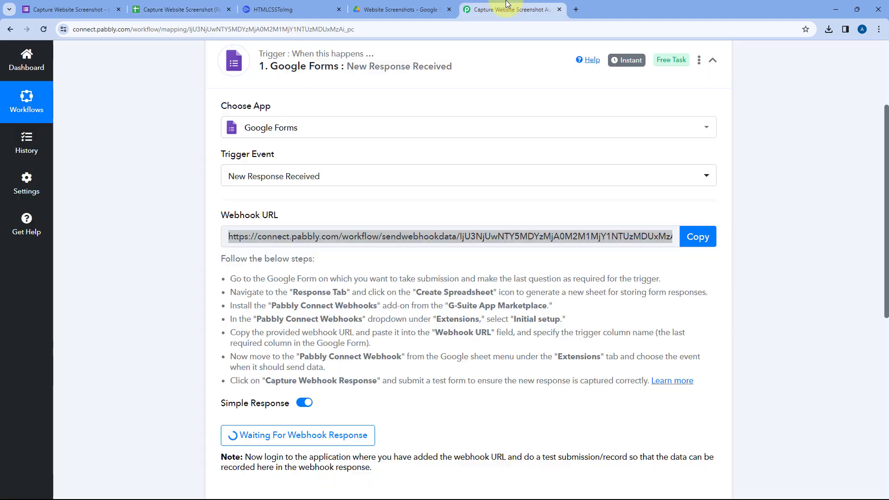
click(170, 6)
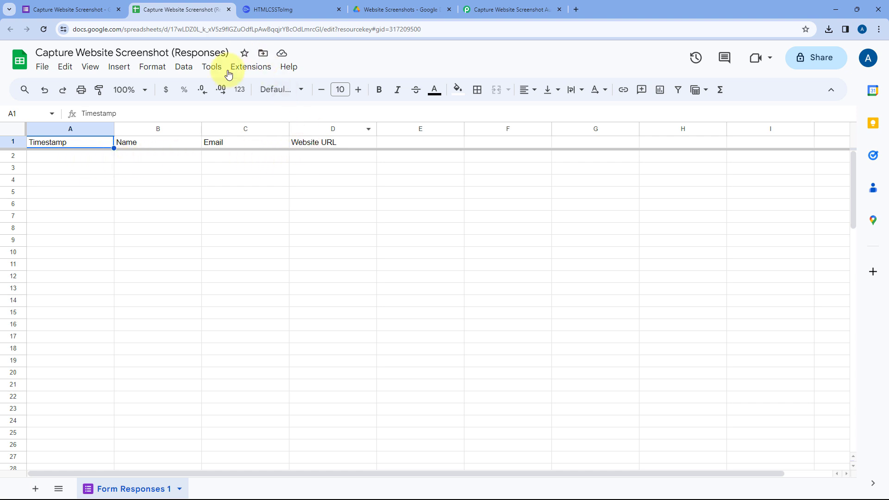
click(504, 5)
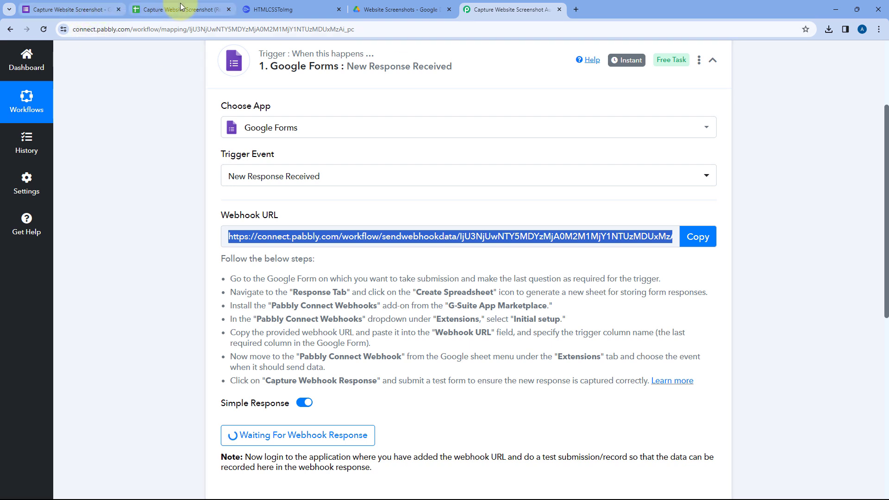
click(167, 9)
Look up the Pabbly Connect Webhooks add-on in the Google Workspace Marketplace and close the marketplace.
click(143, 90)
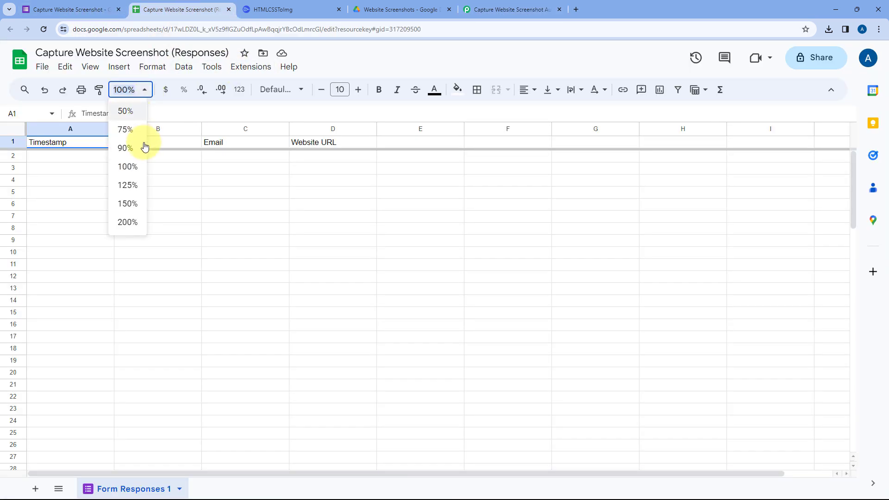
click(127, 184)
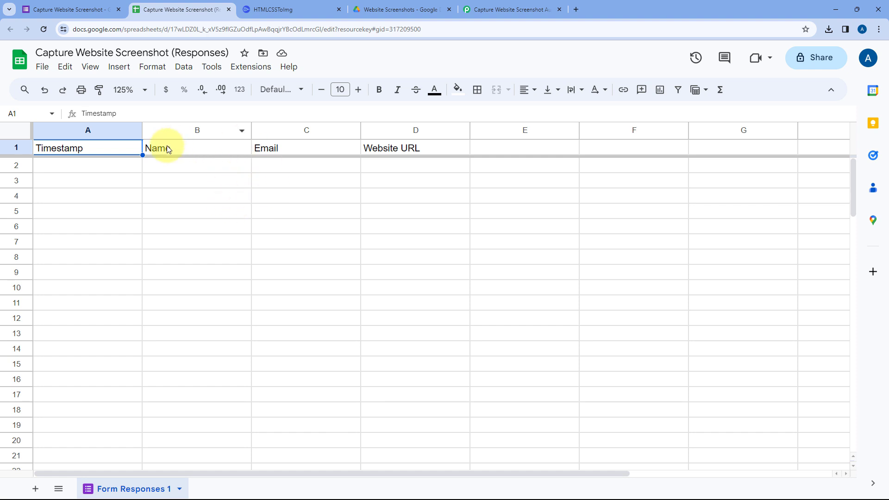
click(252, 70)
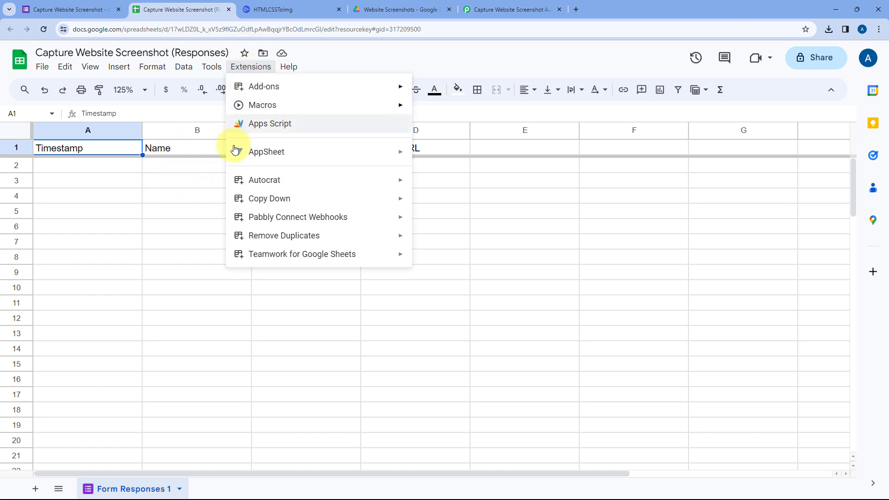
mouse_move(276, 87)
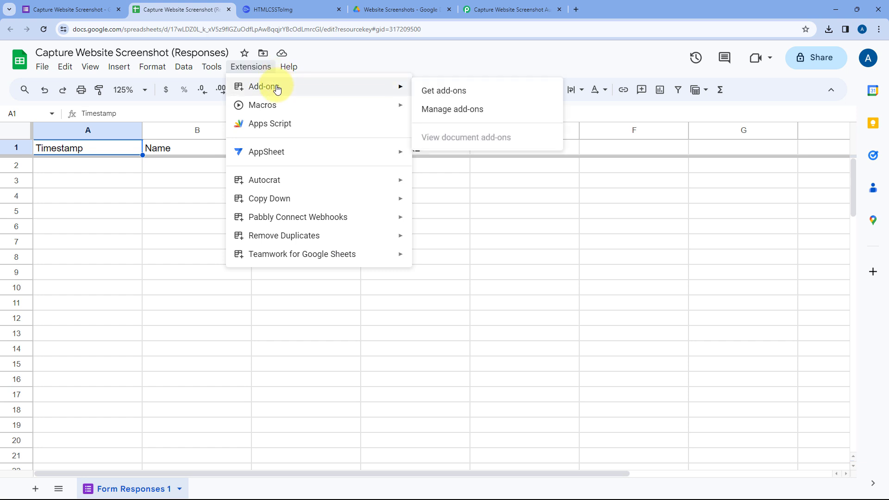
click(473, 95)
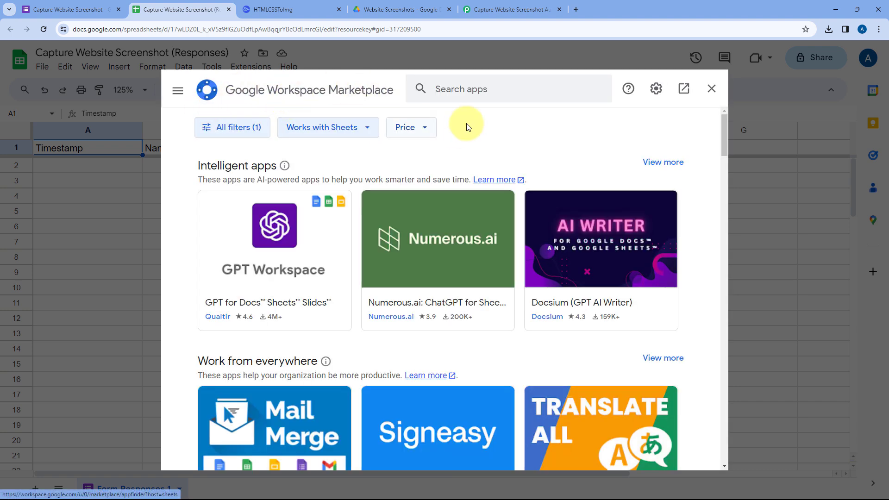
click(461, 90)
text(Pabbly)
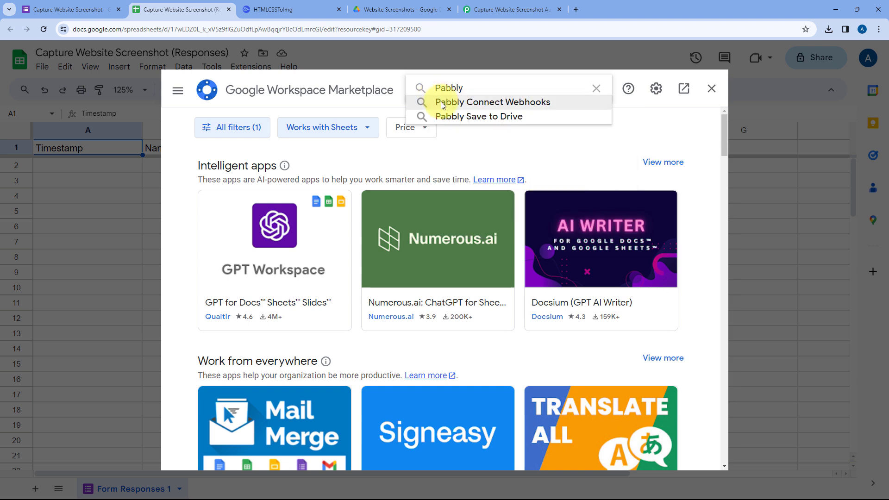
click(441, 102)
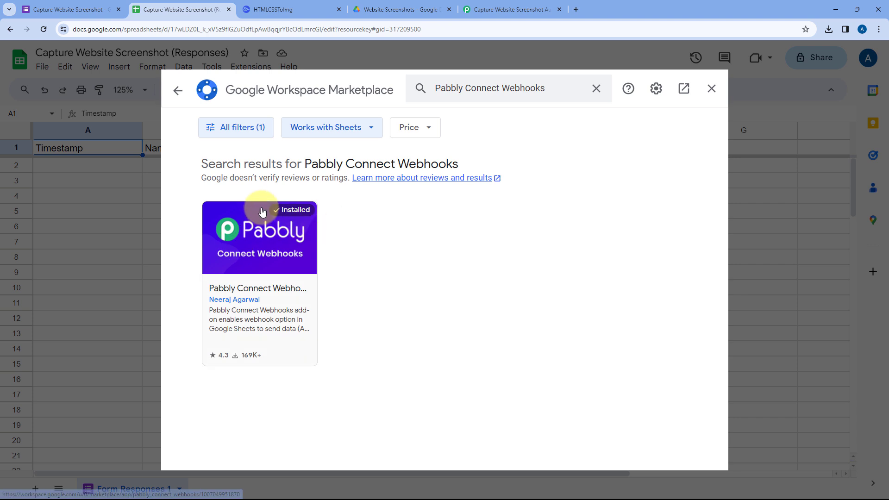
click(713, 90)
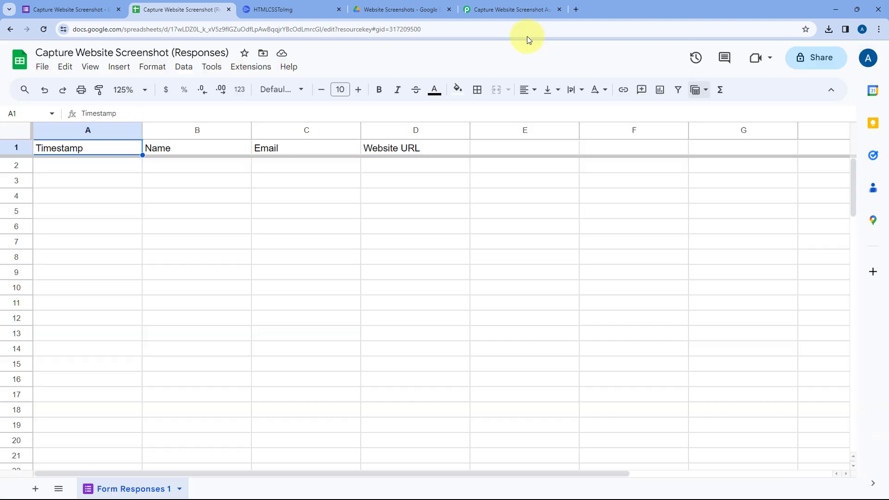
Reload the responses spreadsheet, set its zoom to 125%, and select cell A2.
click(44, 27)
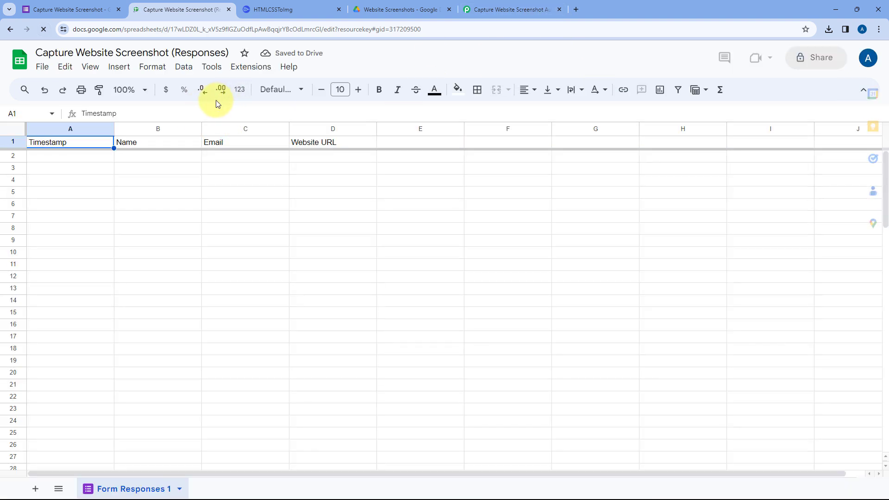
click(134, 90)
click(132, 184)
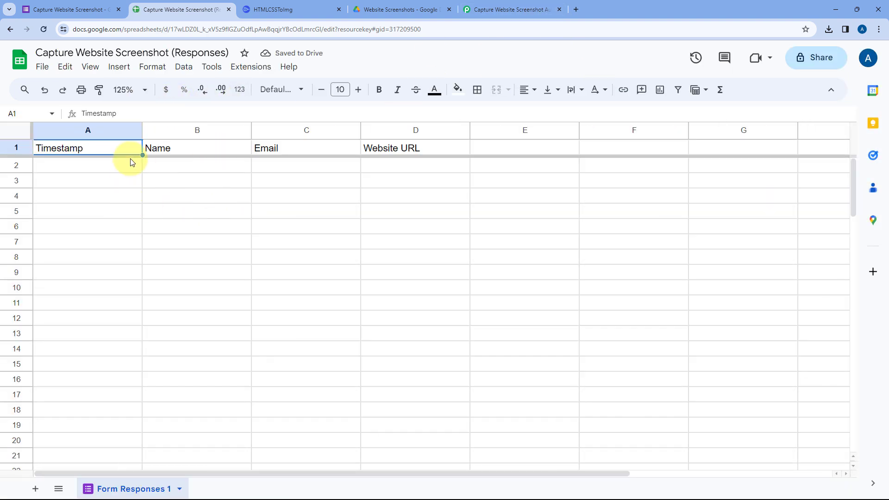
click(118, 167)
Open the Pabbly Connect Webhooks initial setup and fill its webhook URL with the one copied from the Pabbly Connect trigger.
click(258, 70)
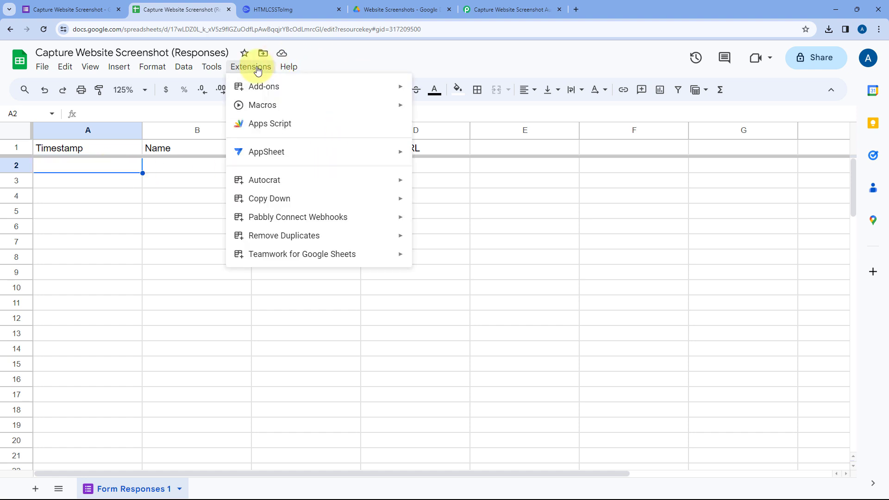
mouse_move(242, 215)
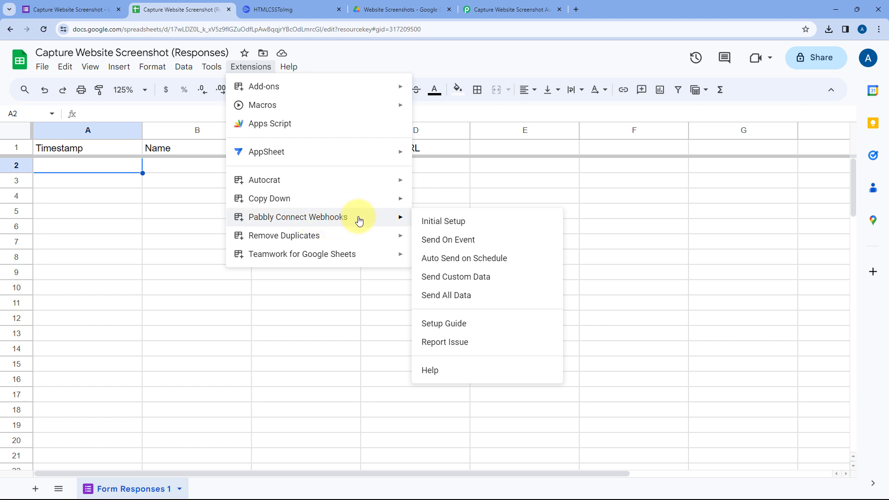
click(471, 222)
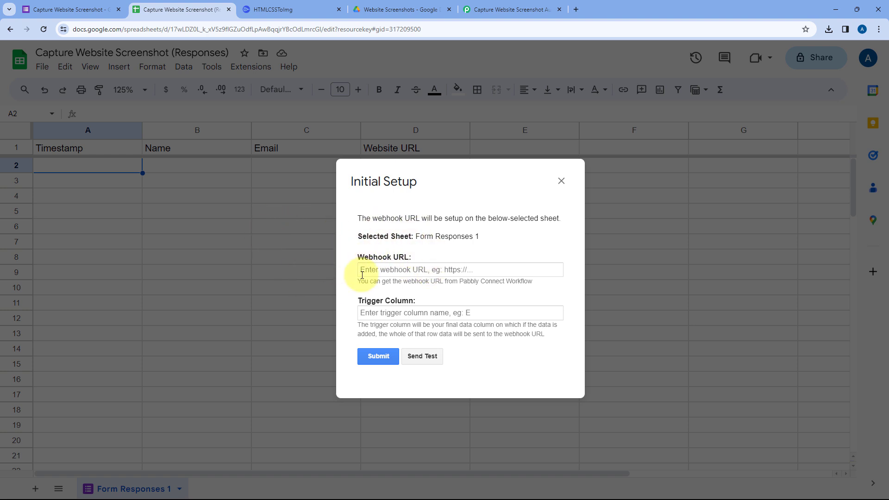
click(510, 9)
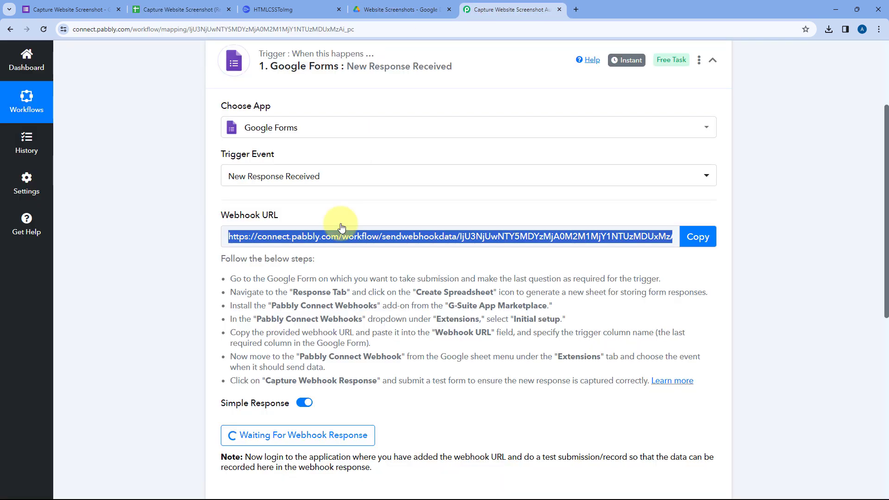
click(687, 236)
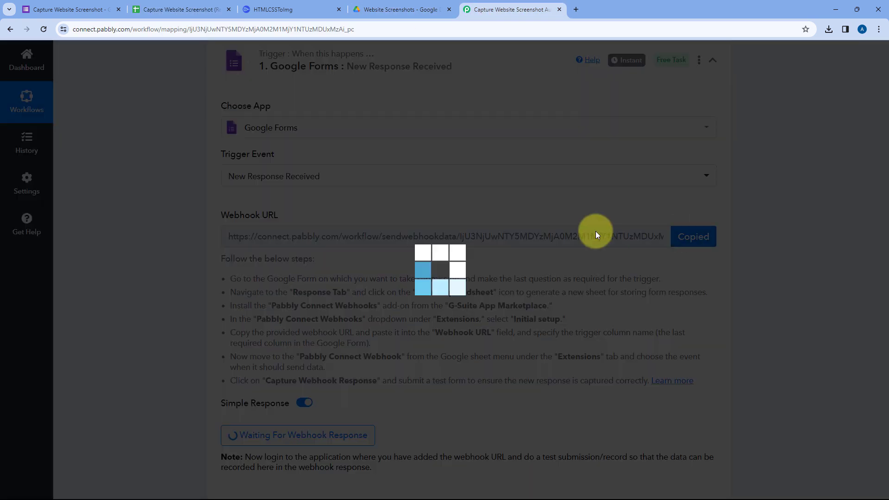
click(141, 4)
click(389, 271)
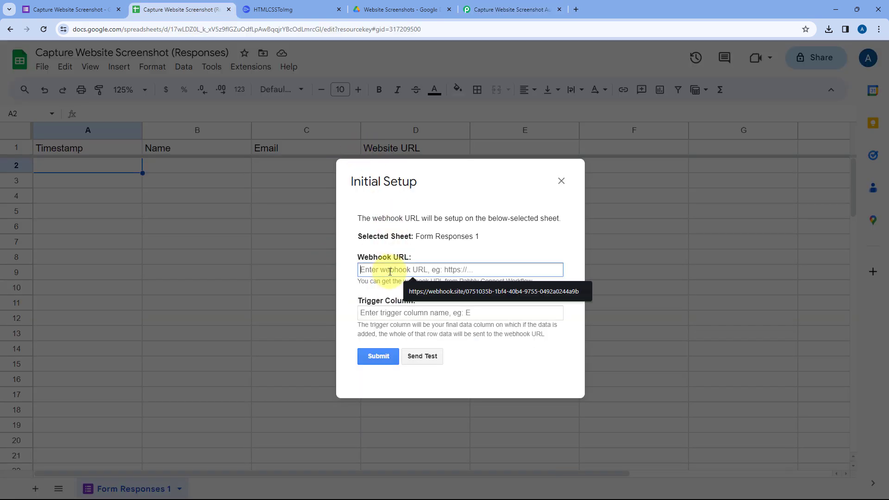
right_click(389, 272)
click(414, 362)
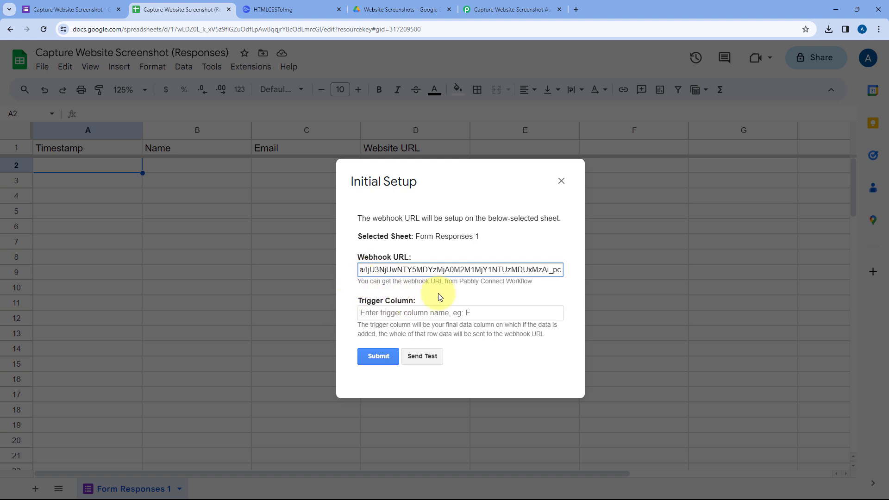
Set the webhook's trigger column to D, submit the initial setup, and close it.
drag(443, 180, 549, 224)
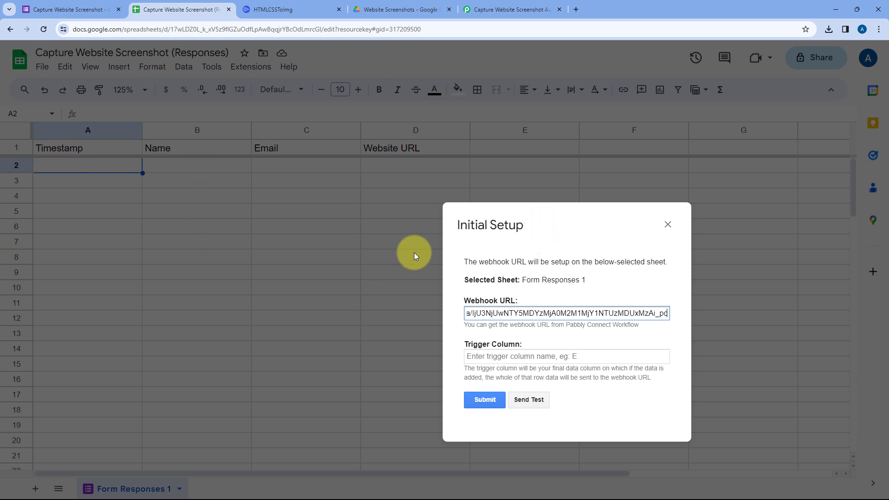
drag(562, 230, 611, 206)
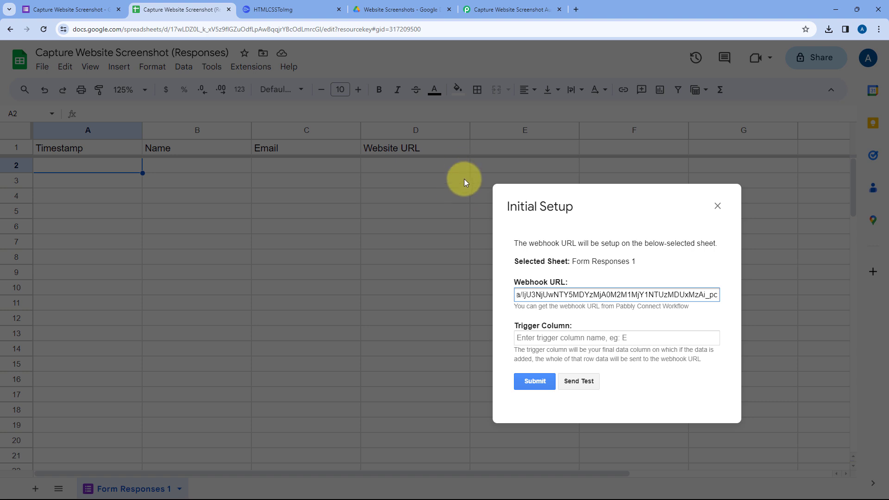
drag(633, 200, 462, 173)
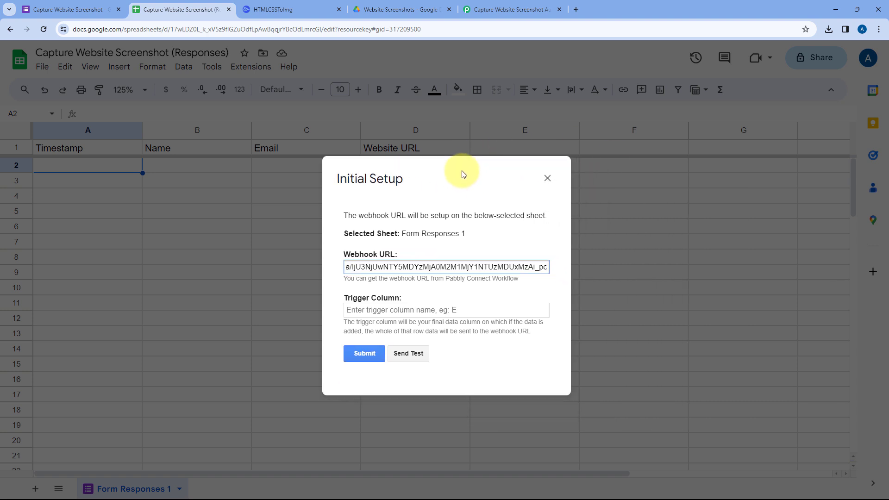
click(367, 309)
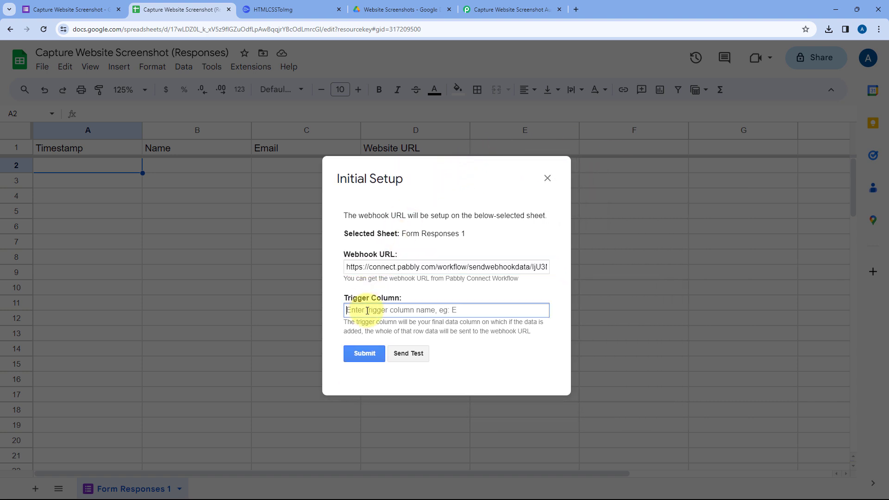
text(D)
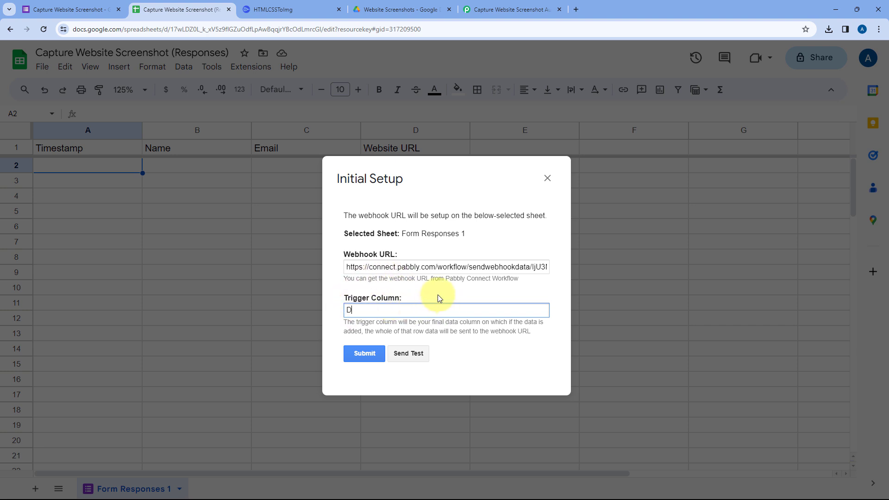
click(364, 354)
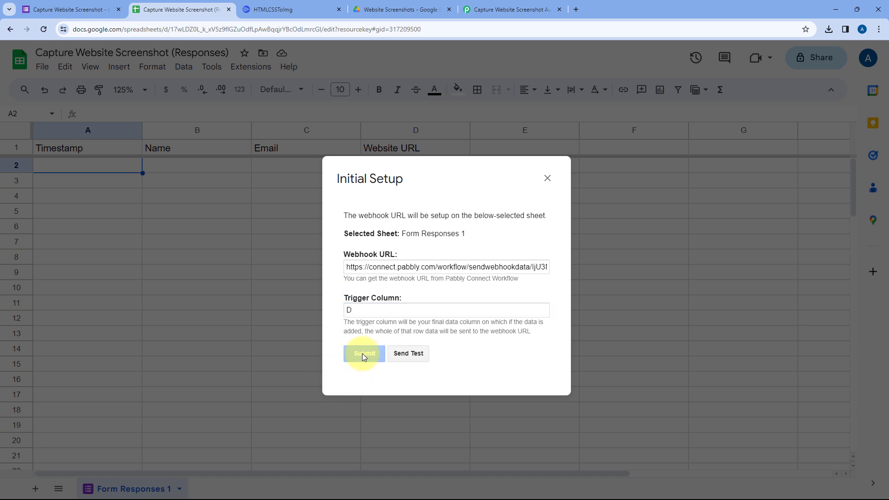
scroll(436, 313, down, 1)
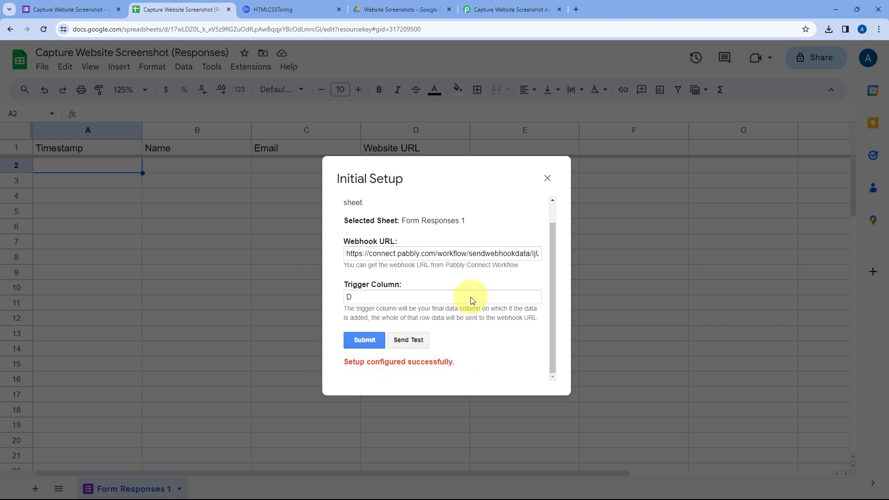
click(546, 179)
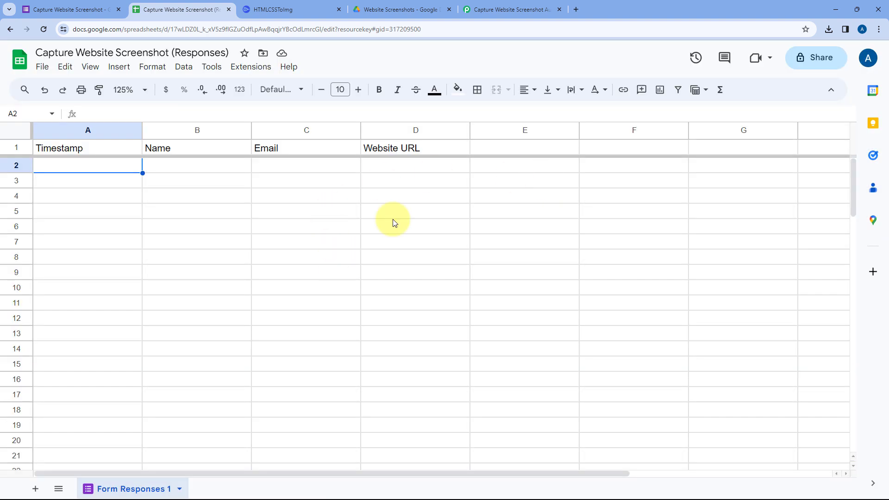
Turn on Send On Event for Pabbly Connect Webhooks in the responses spreadsheet.
click(260, 73)
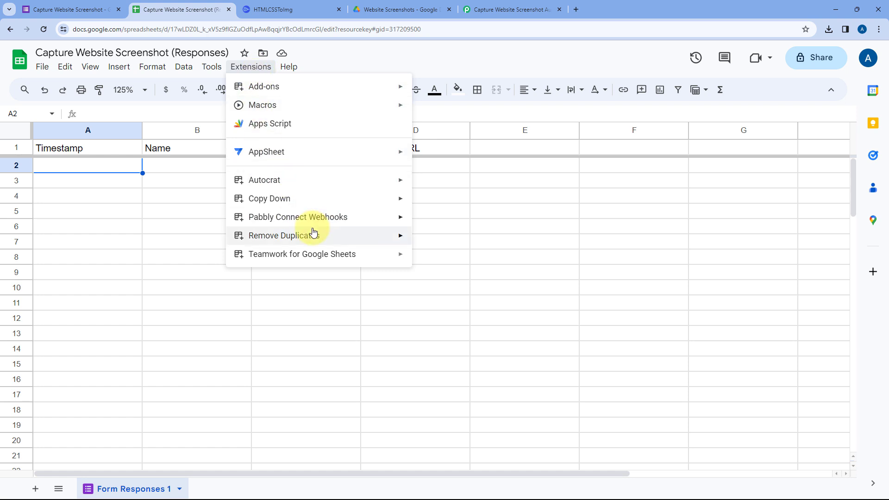
mouse_move(308, 218)
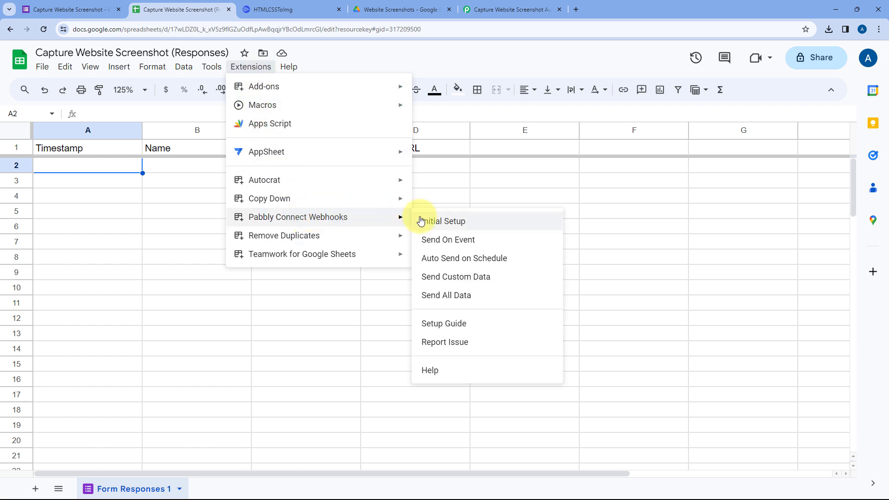
click(422, 239)
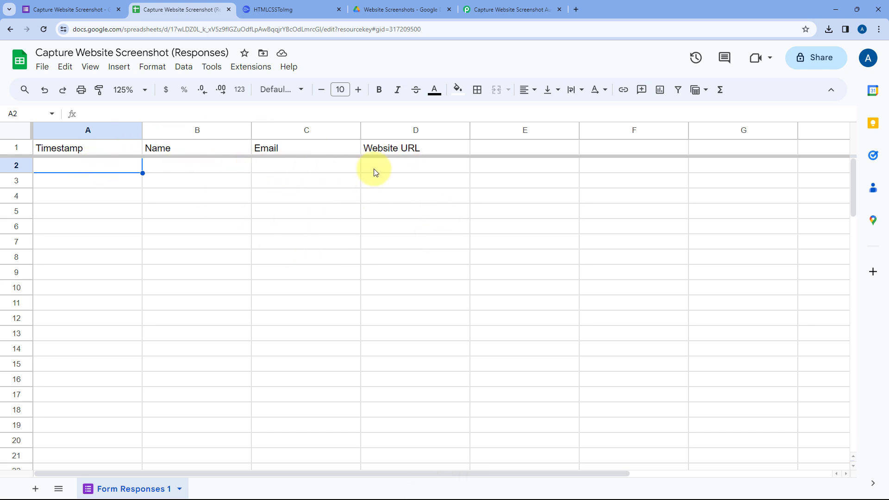
Review the Google Form's responses page, the empty responses spreadsheet, and the Google Forms trigger's webhook instructions in Pabbly Connect.
click(64, 13)
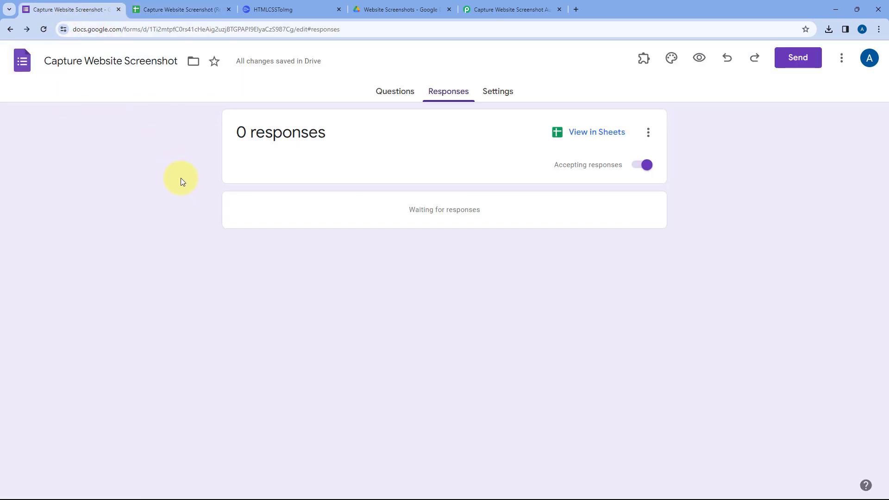
click(176, 9)
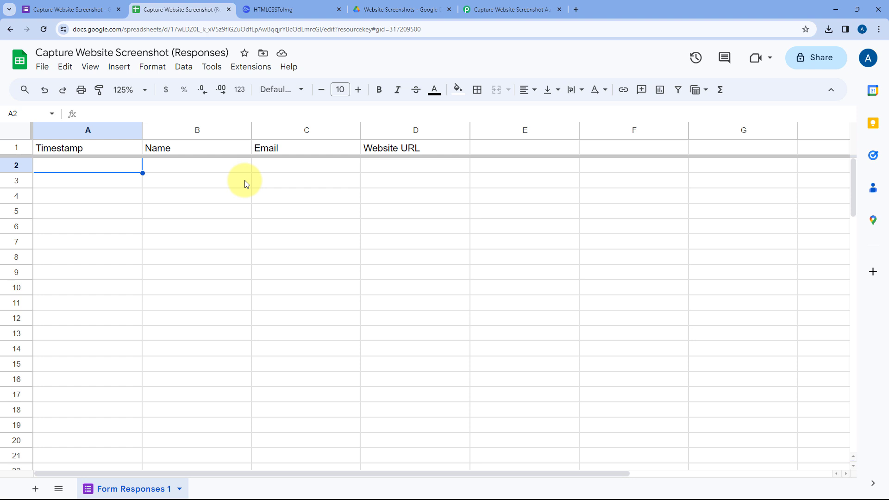
click(491, 9)
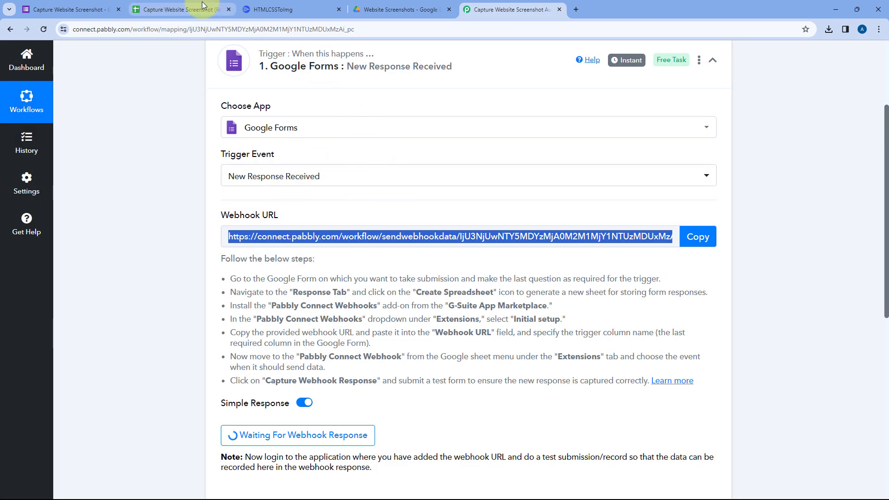
click(97, 5)
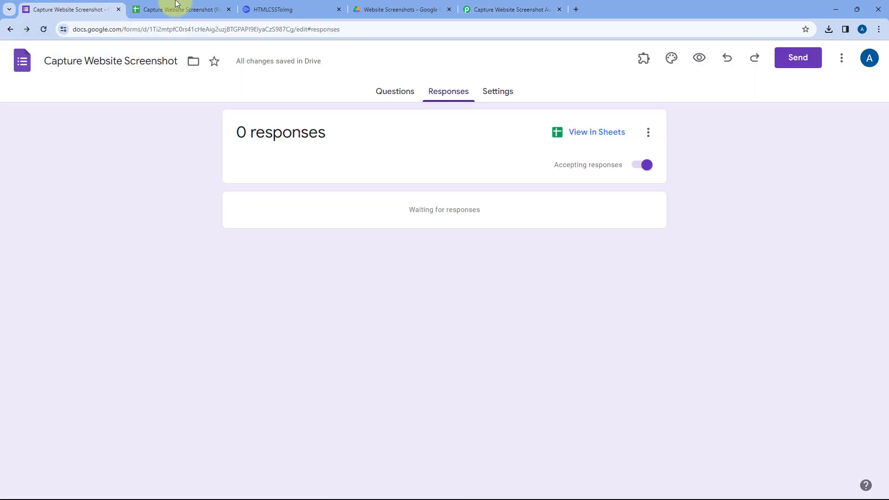
click(171, 9)
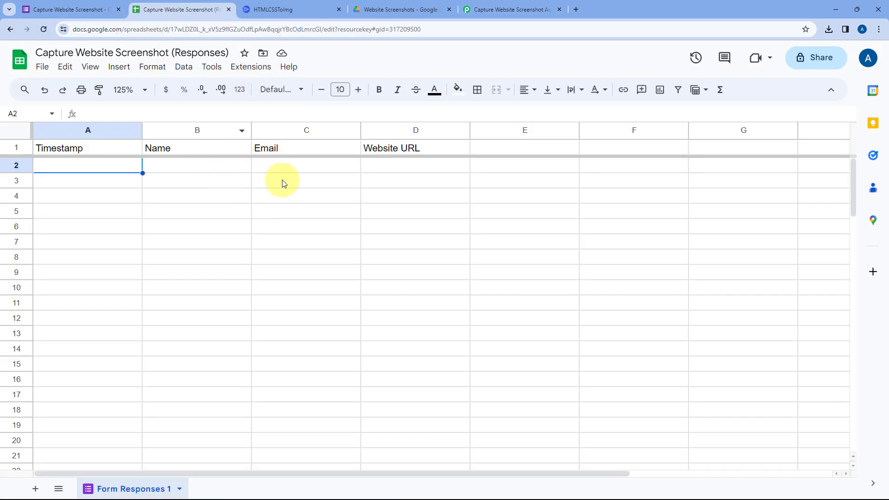
click(528, 4)
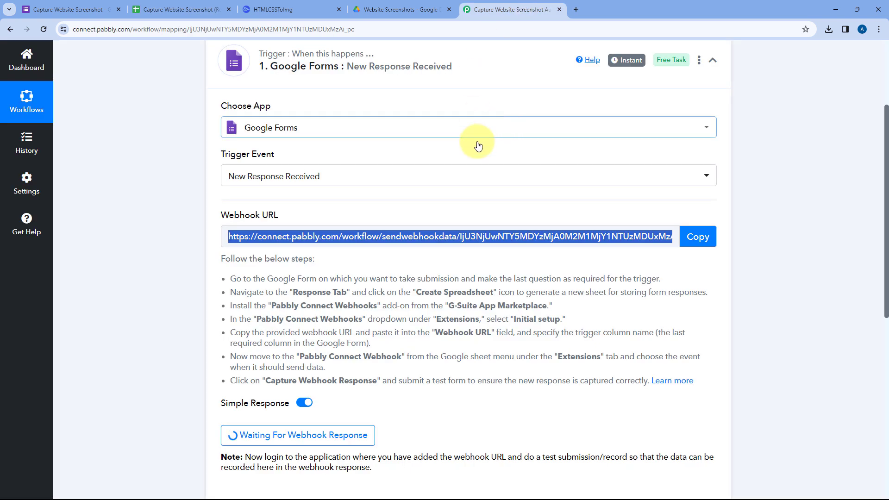
scroll(149, 185, down, 3)
click(439, 260)
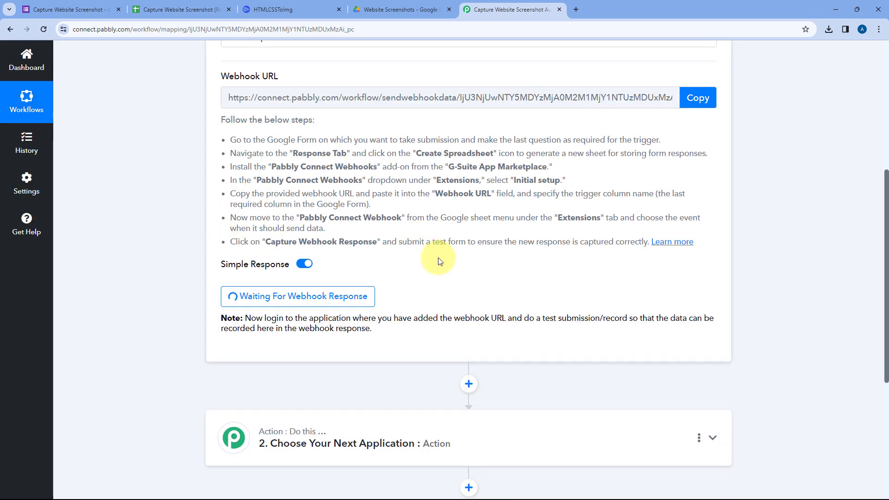
scroll(438, 261, down, 2)
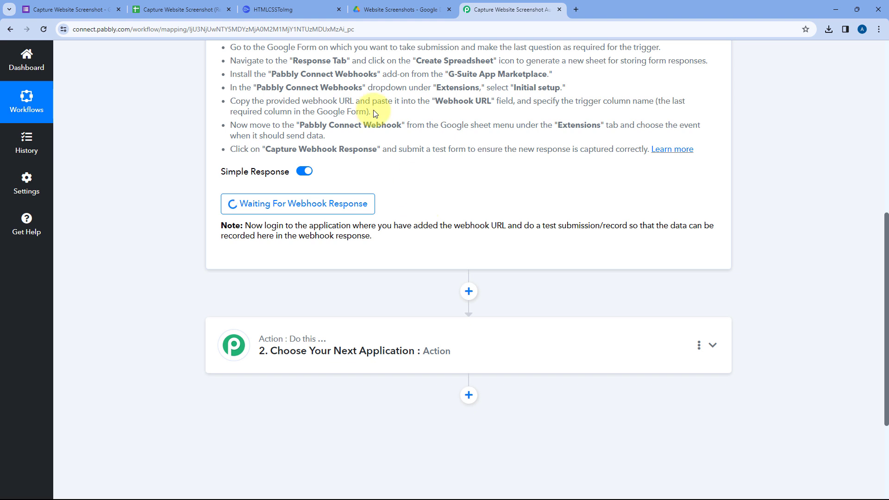
Open a preview of the Capture Website Screenshot form and enter the test respondent's name.
click(74, 9)
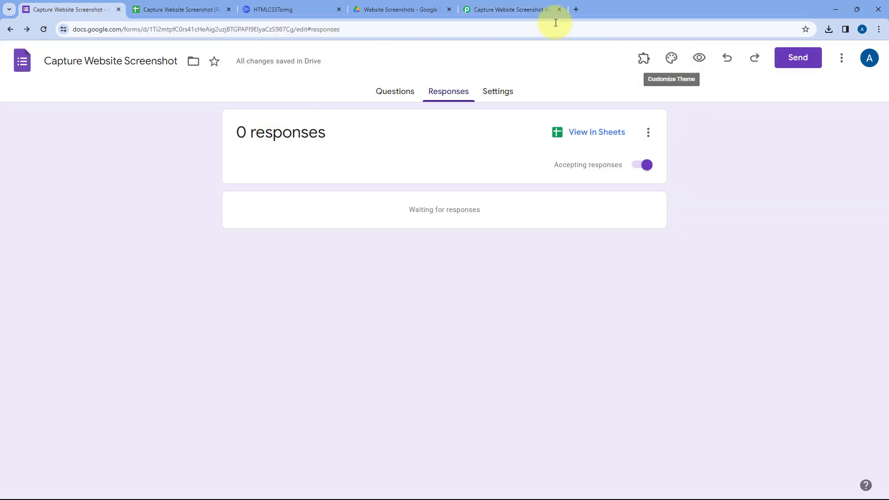
click(700, 59)
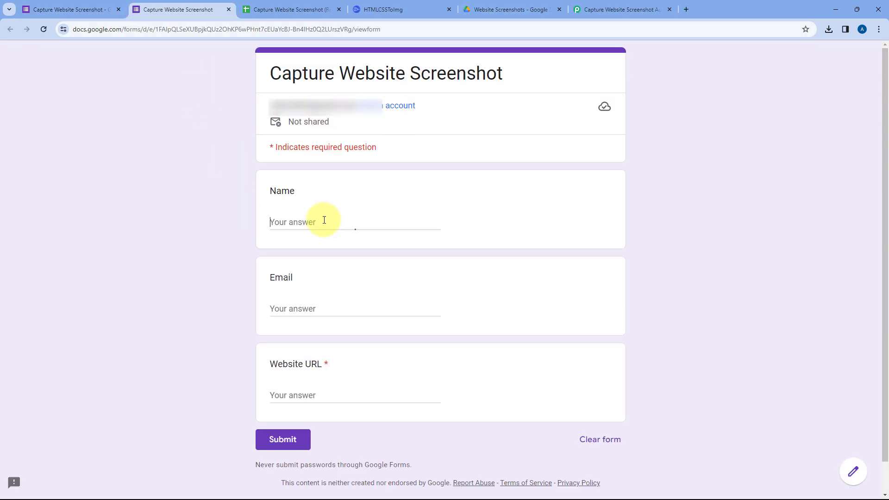
text(De)
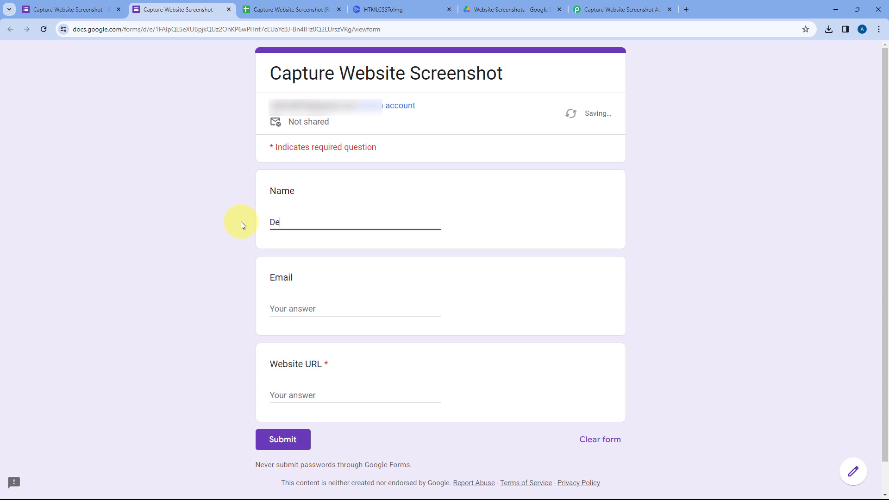
text(mo User)
Fill in the respondent's email in the form and move on to the Website URL question.
key(Tab)
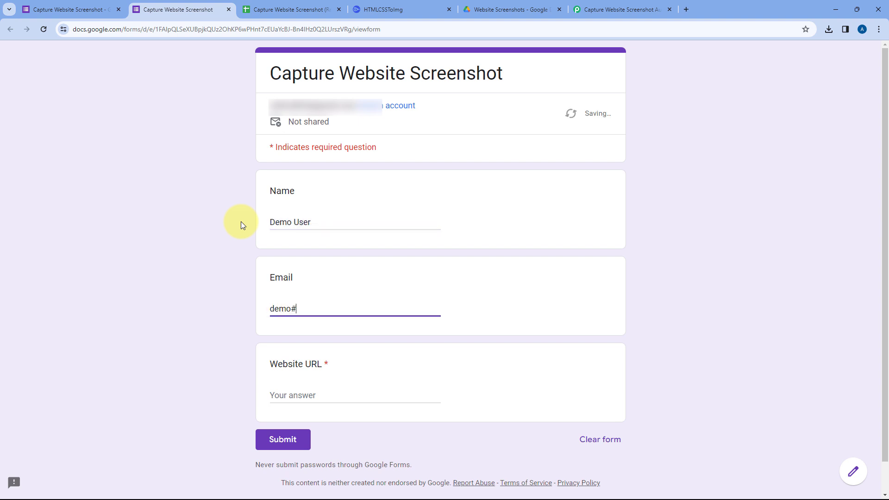
key(Tab)
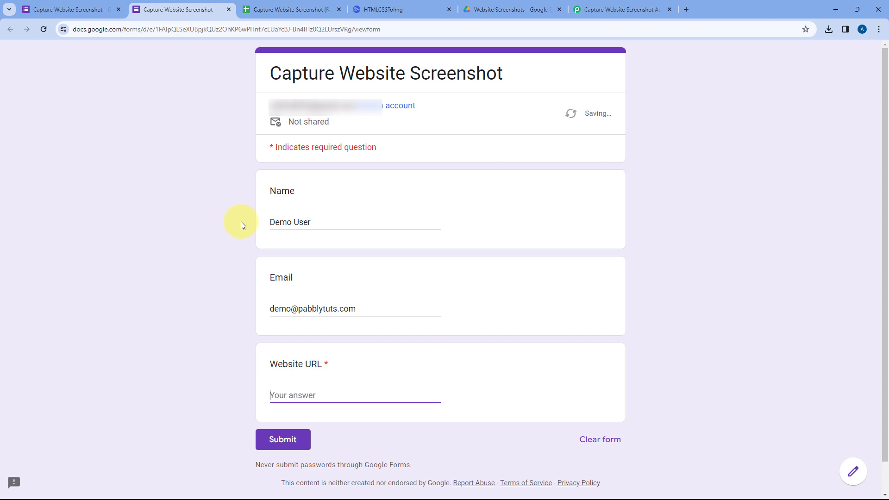
Open the Pabbly Connect website, pabbly.com/connect, in a new browser tab.
key(ctrl+t)
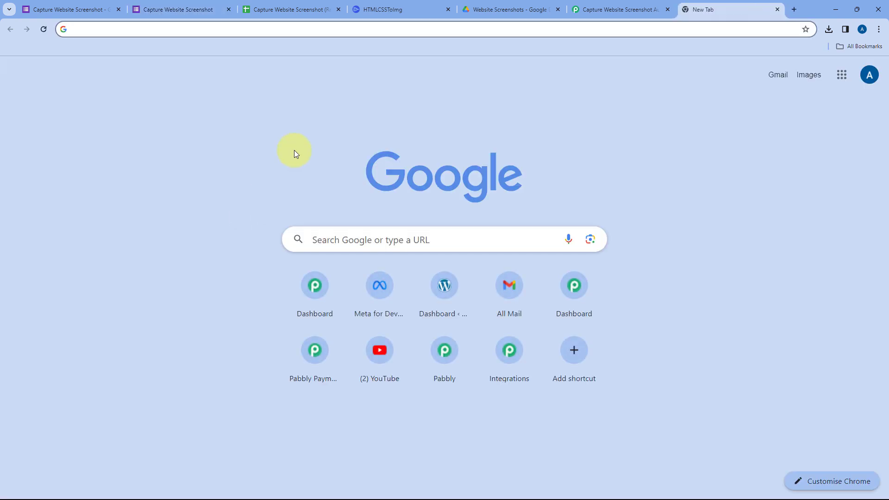
text(pabb)
key(Down)
key(Down)
key(Down)
key(Down)
key(Down)
key(Down)
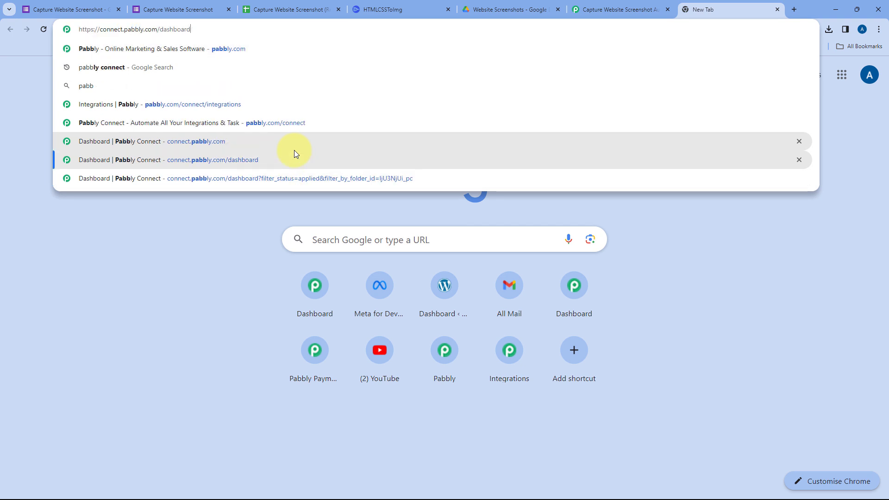
key(Up)
key(Up)
key(Return)
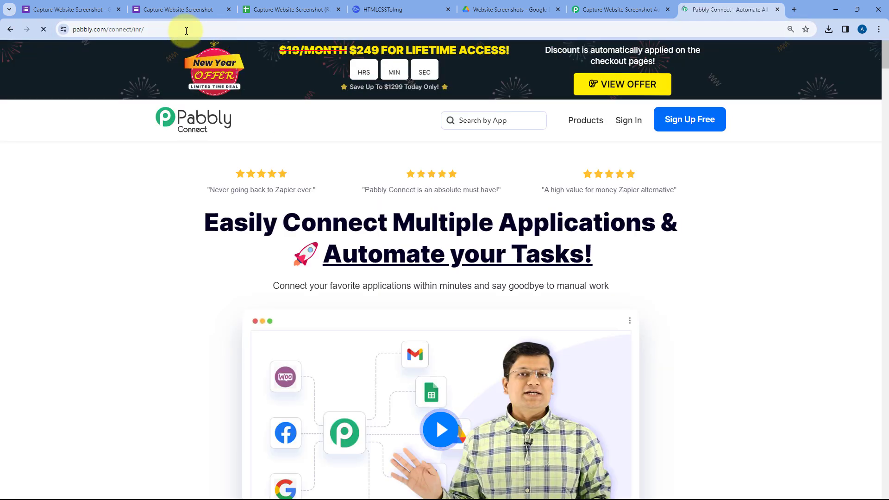
click(182, 27)
key(ctrl+c)
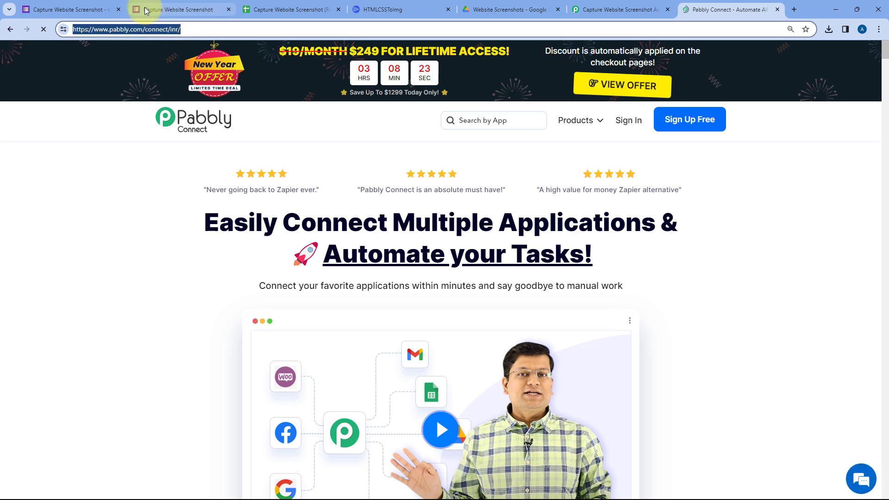
click(176, 9)
key(ctrl+v)
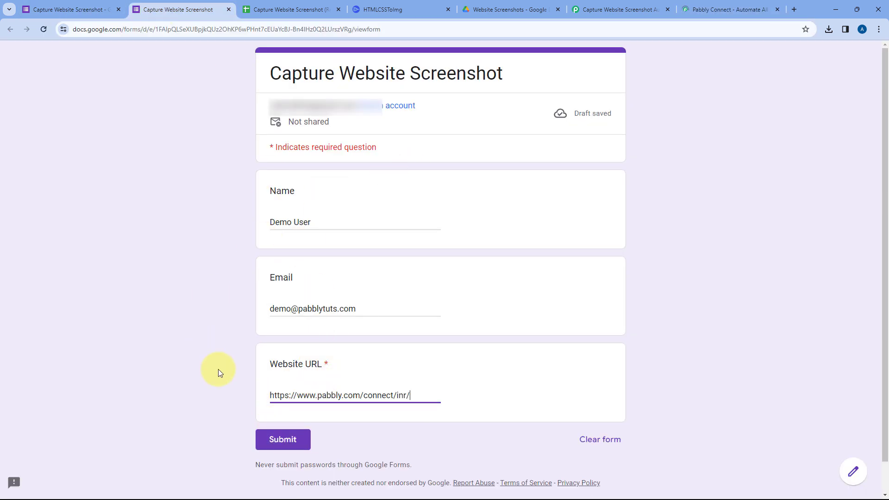
click(277, 447)
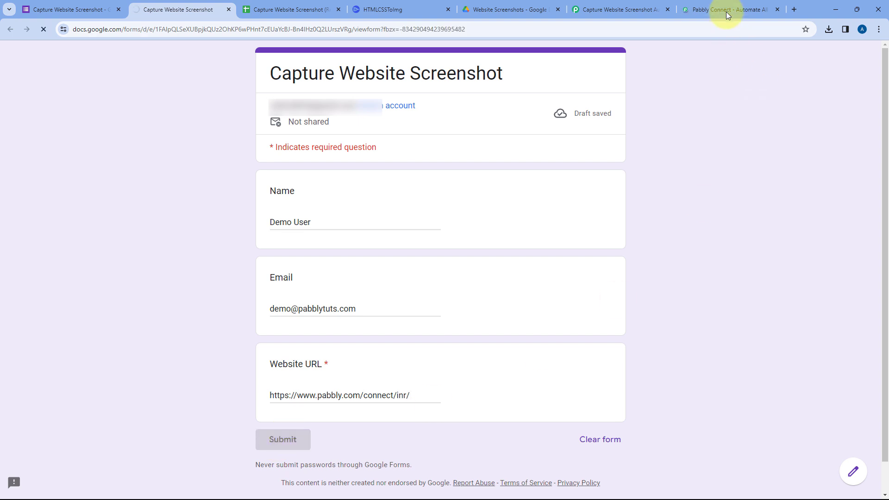
click(778, 8)
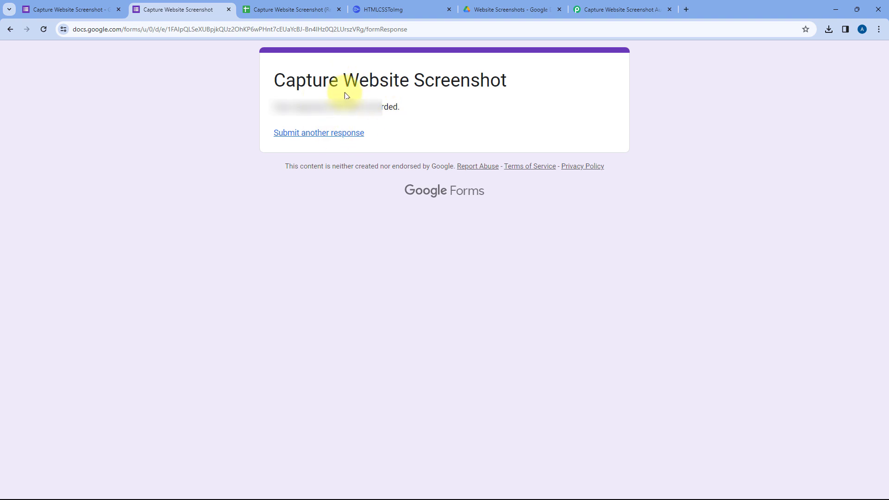
Switch to the responses spreadsheet and widen column D so the full website URL fits.
click(292, 9)
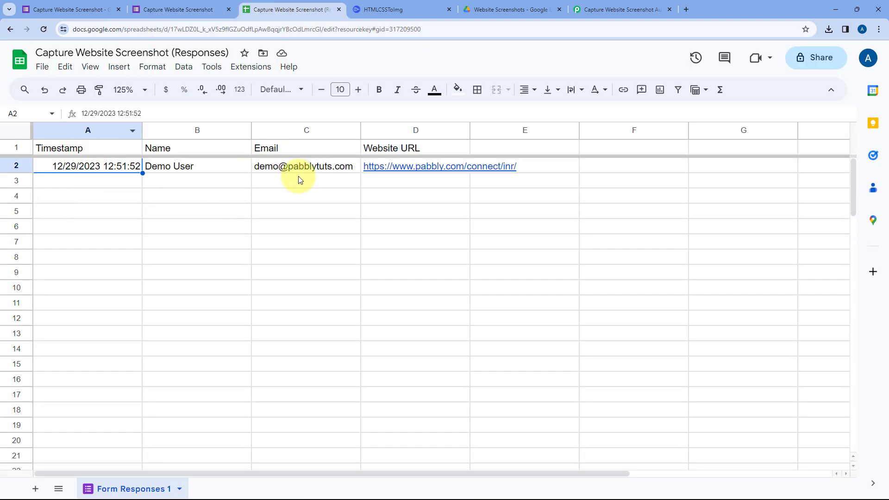
drag(470, 131, 536, 133)
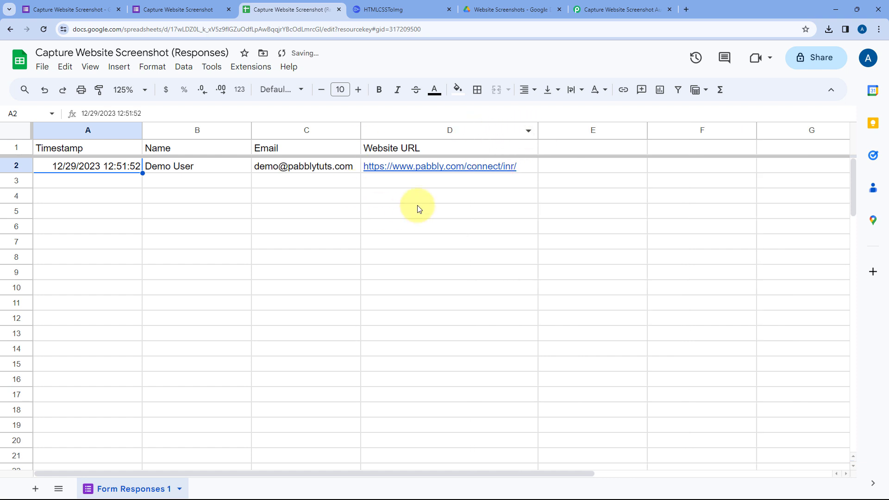
Examine the Website URL, Timestamp, and SpreadsheetName values in the captured webhook response and compare them with the responses spreadsheet.
click(602, 9)
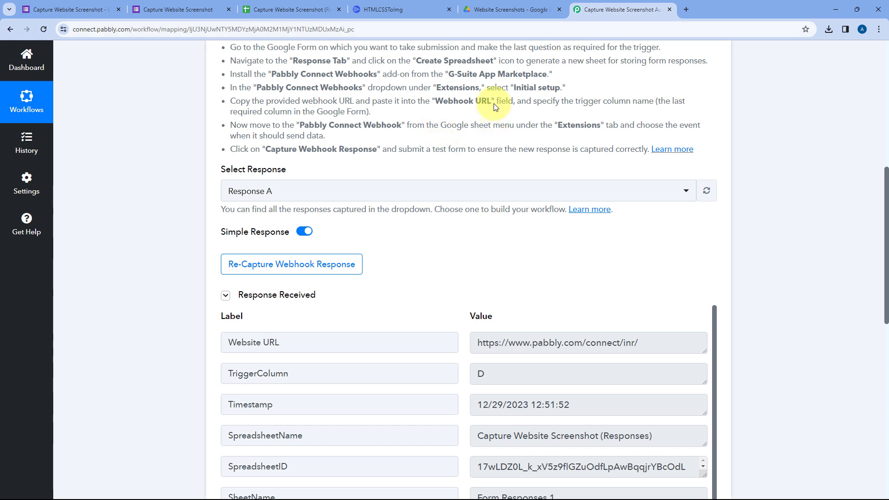
scroll(420, 148, down, 2)
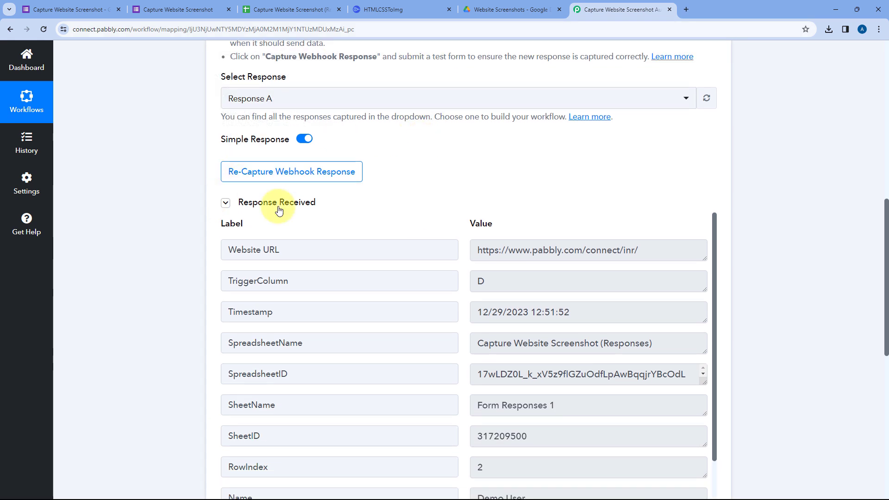
scroll(419, 186, down, 2)
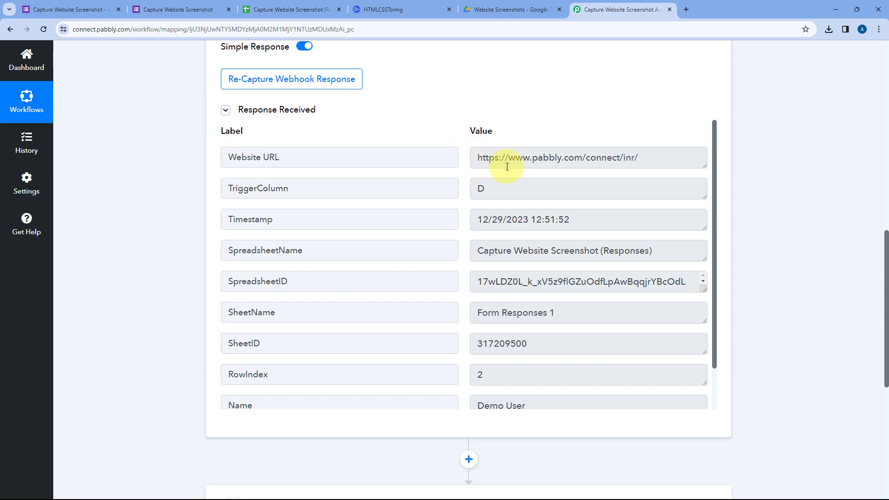
click(370, 159)
drag(475, 157, 673, 157)
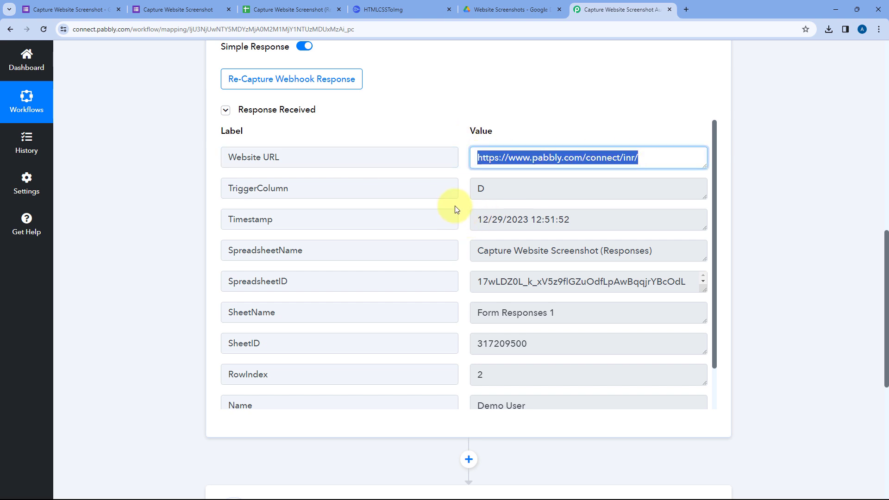
click(575, 220)
drag(575, 220, 457, 221)
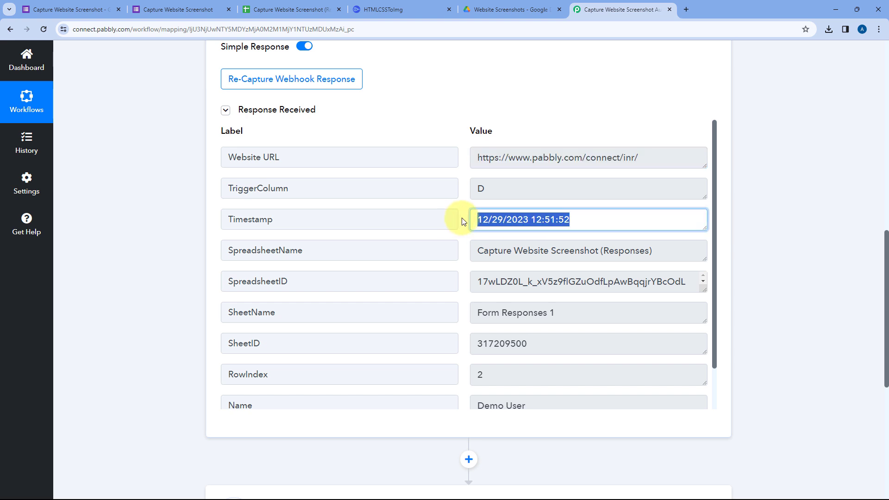
click(648, 247)
drag(649, 246, 476, 249)
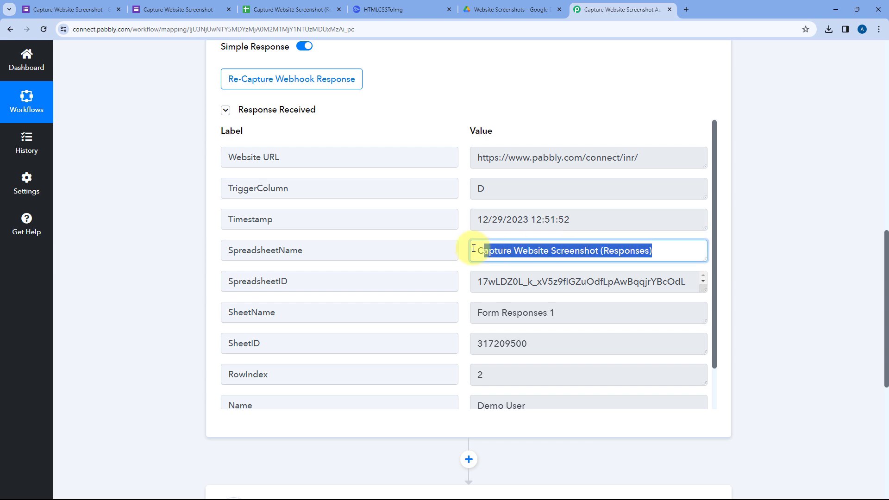
click(271, 9)
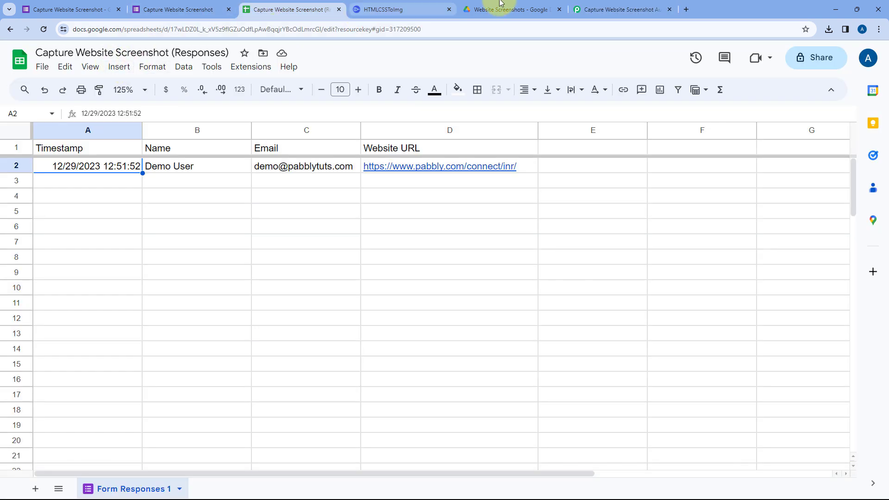
click(602, 5)
Examine the Name and Email values in the captured webhook response, and recheck its Website URL.
scroll(456, 214, down, 2)
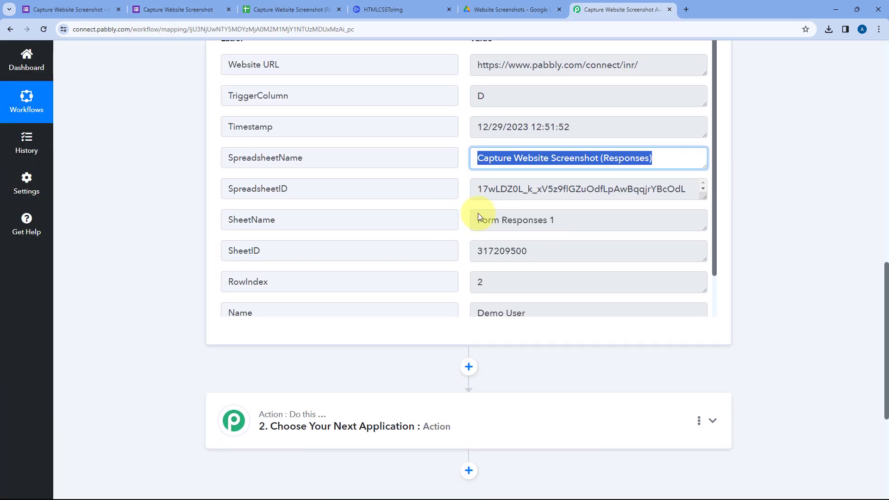
scroll(473, 215, down, 1)
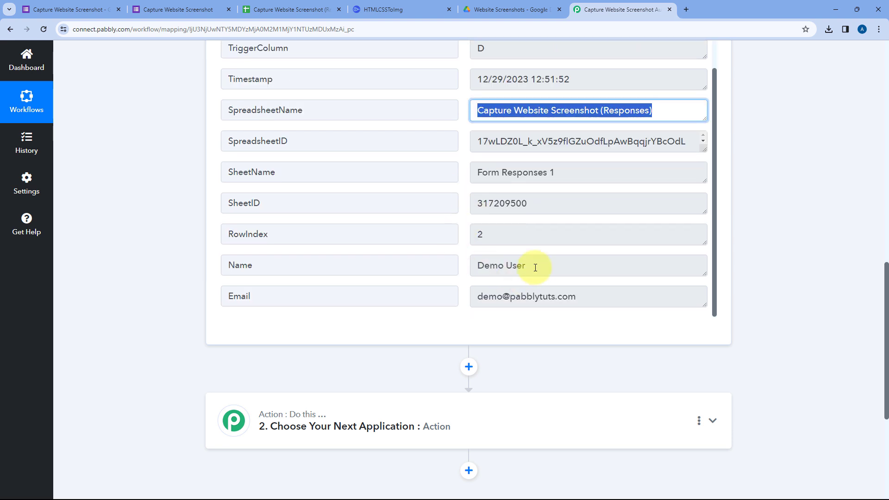
mouse_move(532, 263)
mouse_down()
mouse_move(461, 268)
mouse_move(531, 274)
mouse_up()
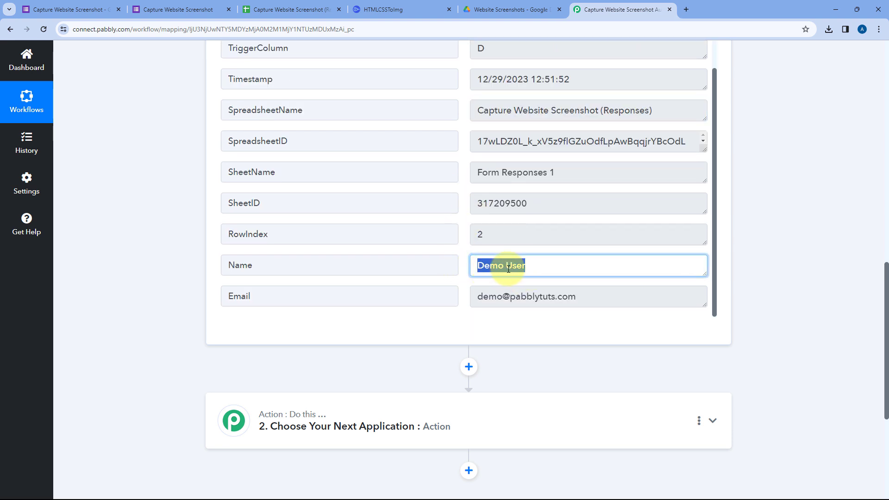
drag(593, 305, 468, 294)
click(465, 289)
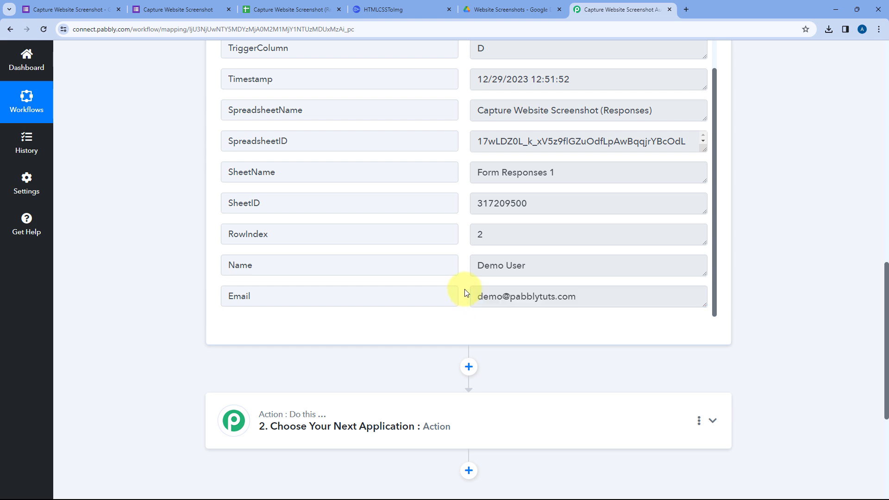
drag(535, 263, 461, 264)
drag(584, 298, 470, 291)
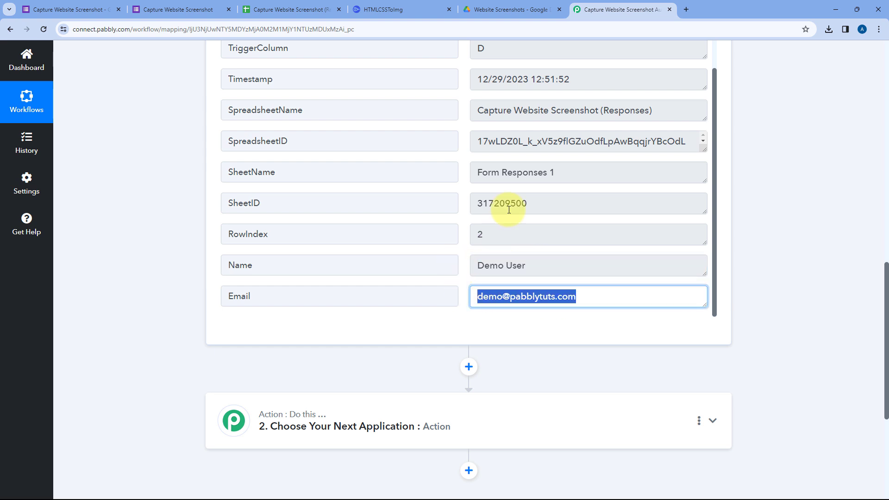
scroll(479, 201, up, 1)
scroll(593, 90, up, 1)
drag(661, 118, 479, 115)
click(458, 90)
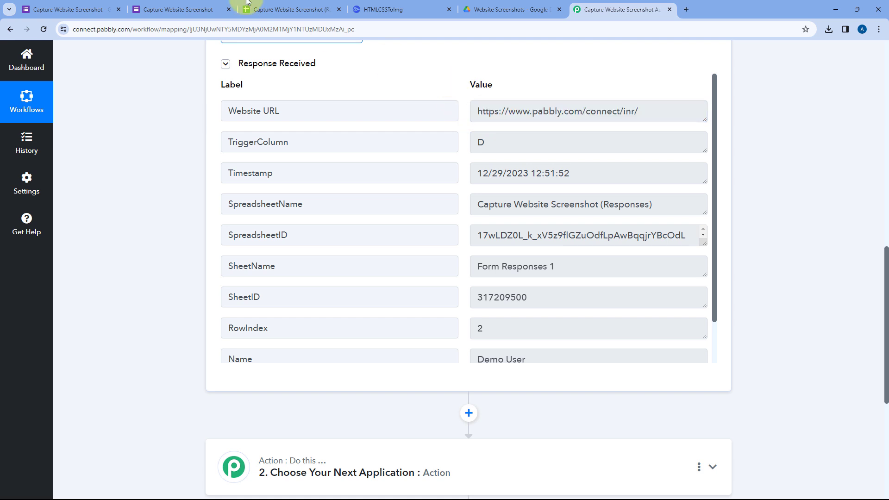
Check the form's submission page, and examine the Website URL value in the captured Google Forms response.
click(189, 6)
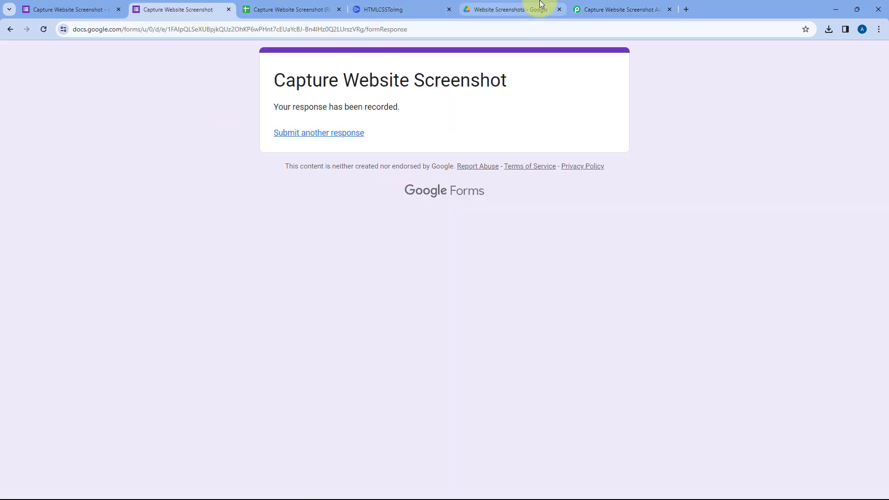
click(632, 7)
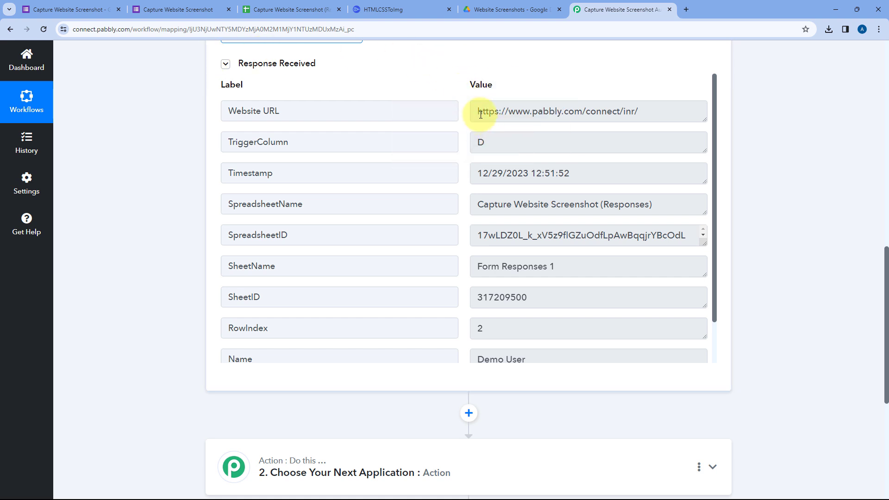
drag(477, 112, 691, 111)
click(645, 111)
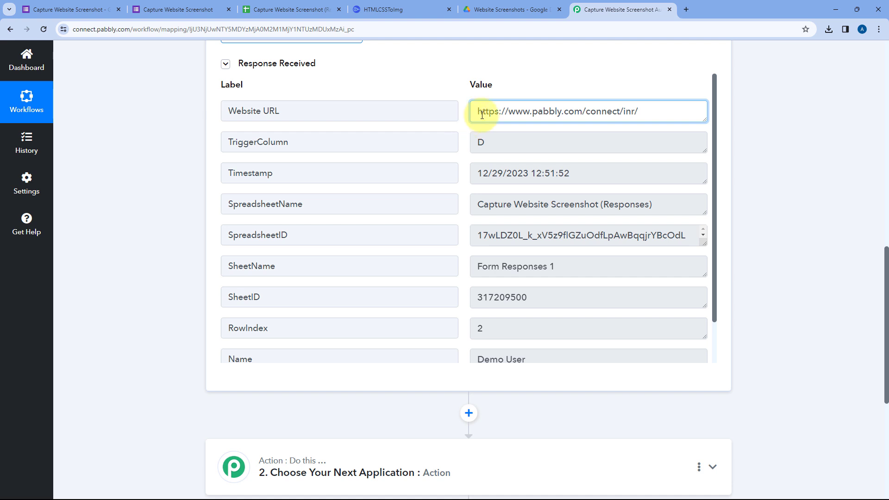
drag(478, 113, 639, 112)
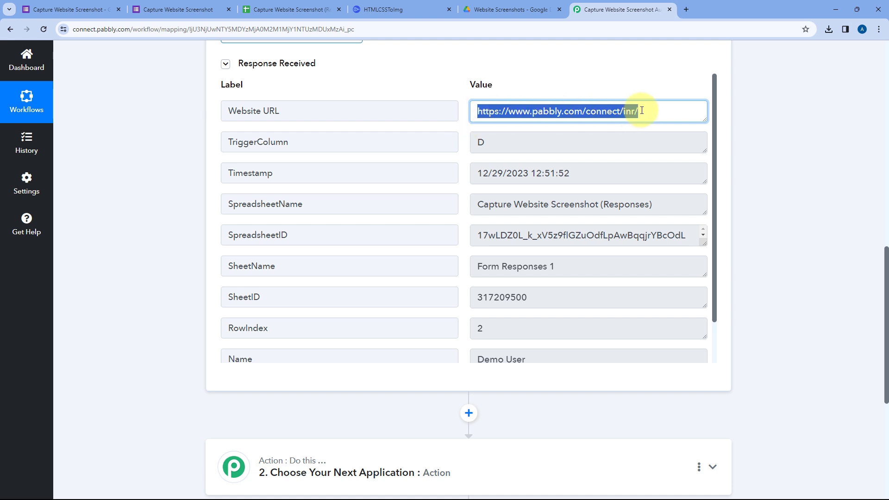
click(641, 113)
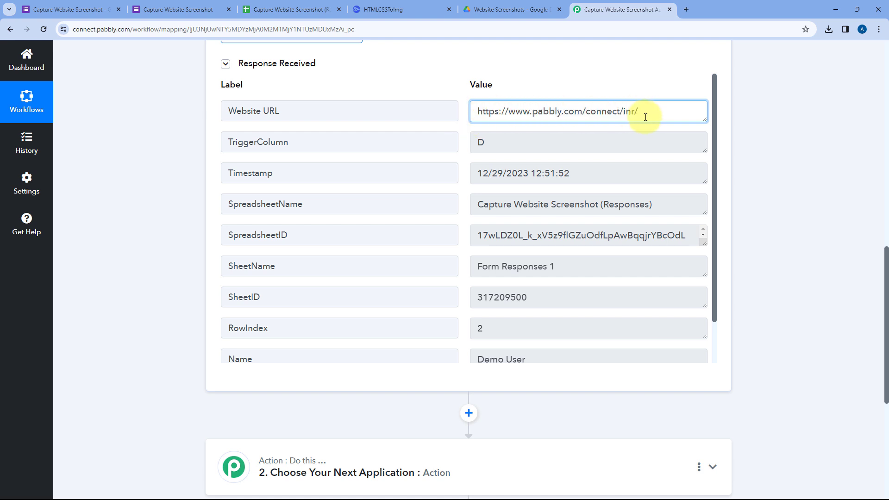
click(459, 129)
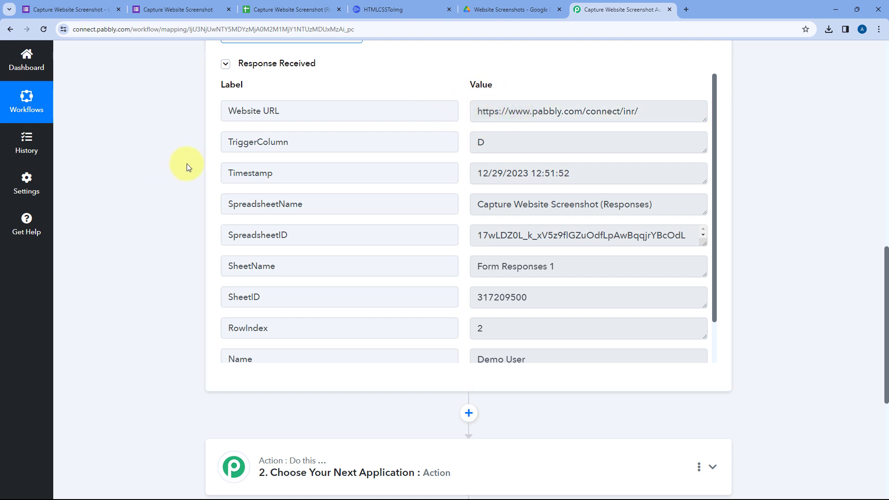
Set the second workflow step to the HTML to Image app with the Capture Website Screenshot action event.
scroll(187, 163, down, 6)
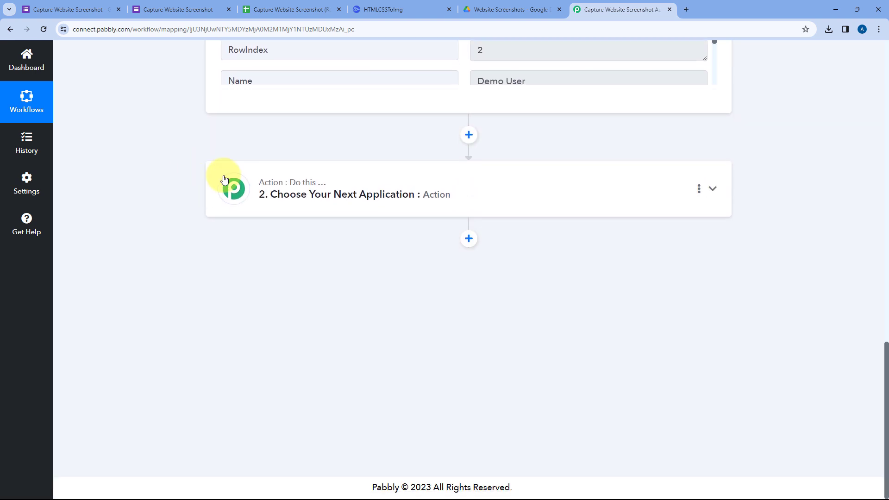
click(453, 178)
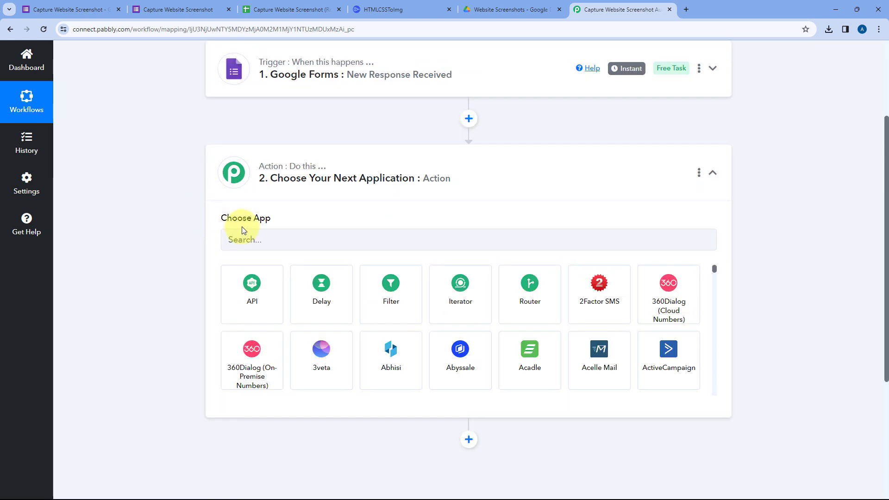
click(260, 245)
text(HTM)
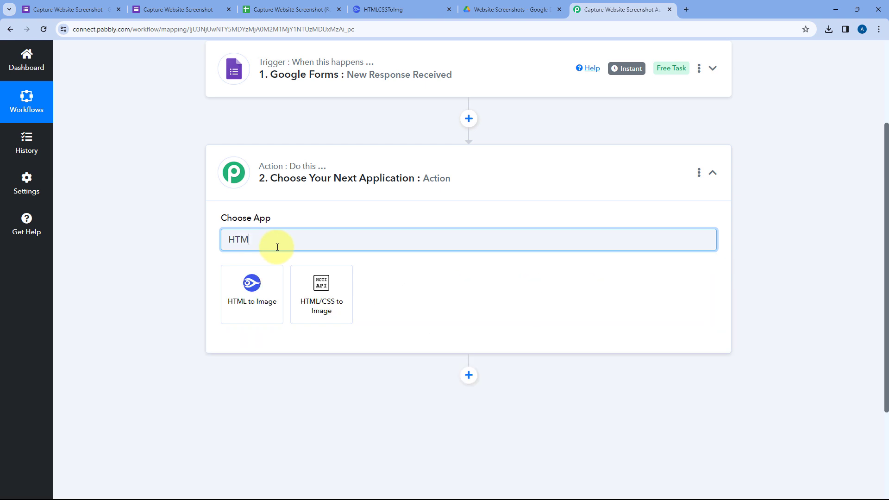
click(254, 284)
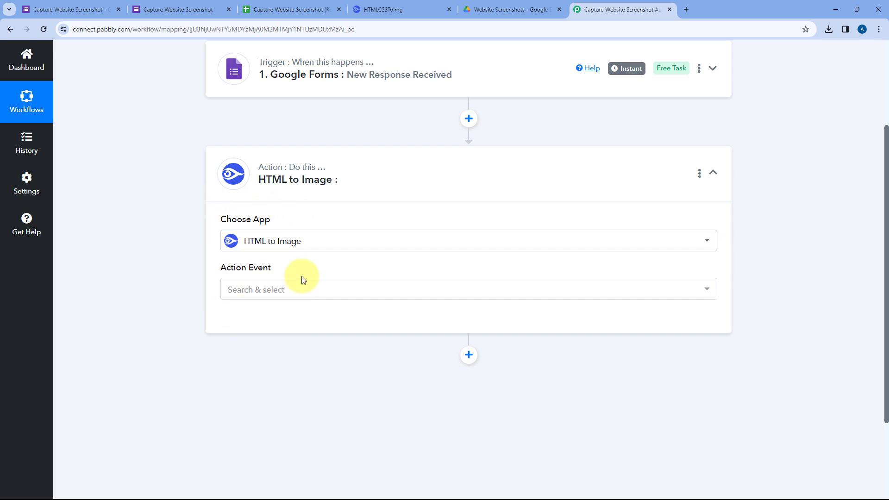
click(292, 291)
scroll(185, 276, down, 1)
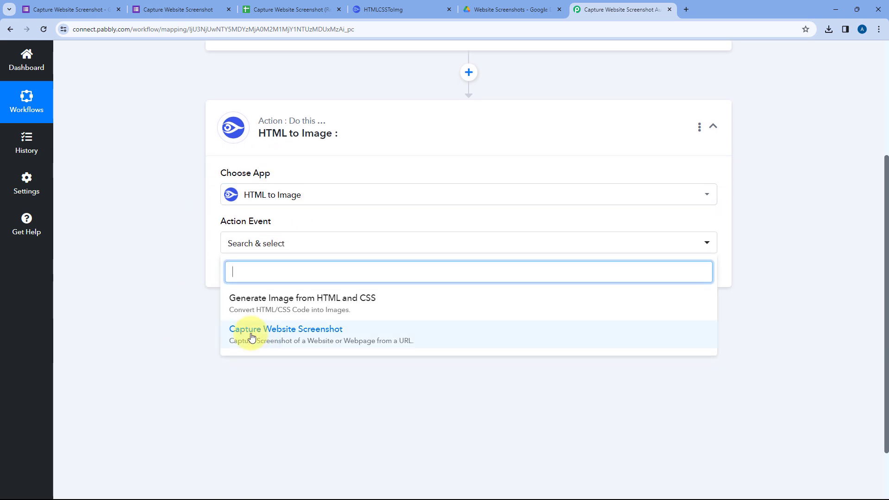
click(298, 337)
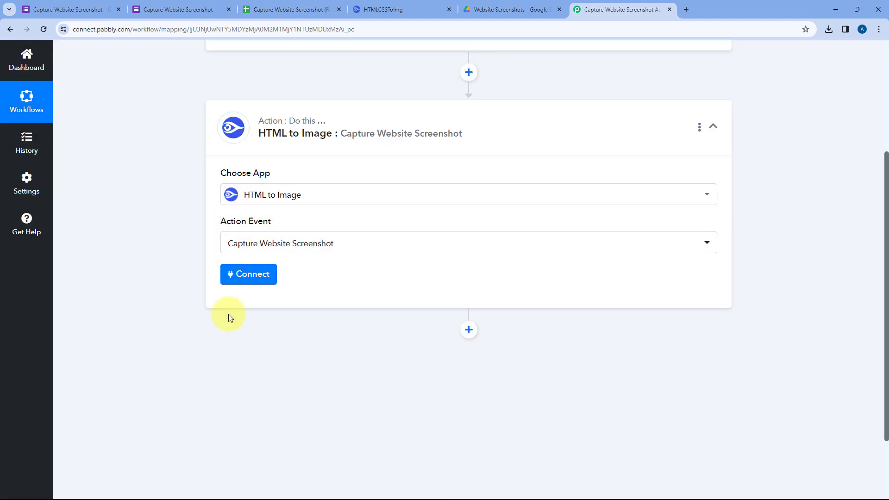
Start adding a new HTML to Image connection, and copy the API key from the HTMLCSSToImg dashboard.
click(261, 277)
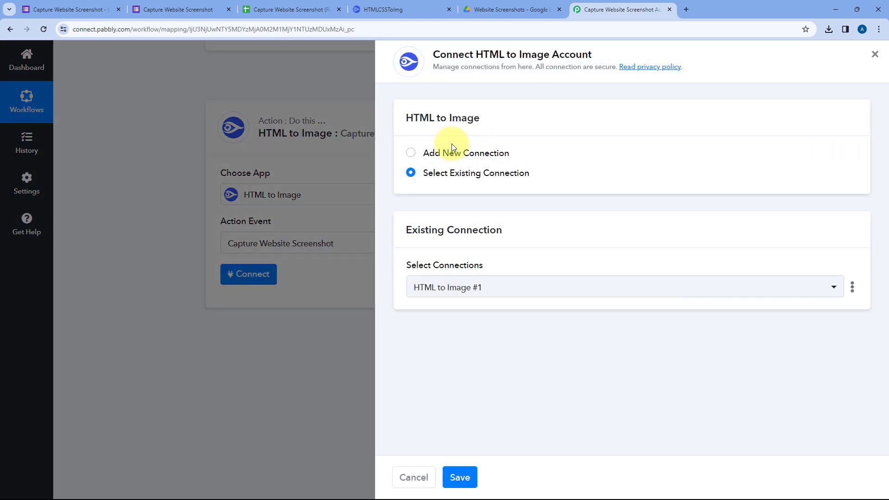
click(440, 153)
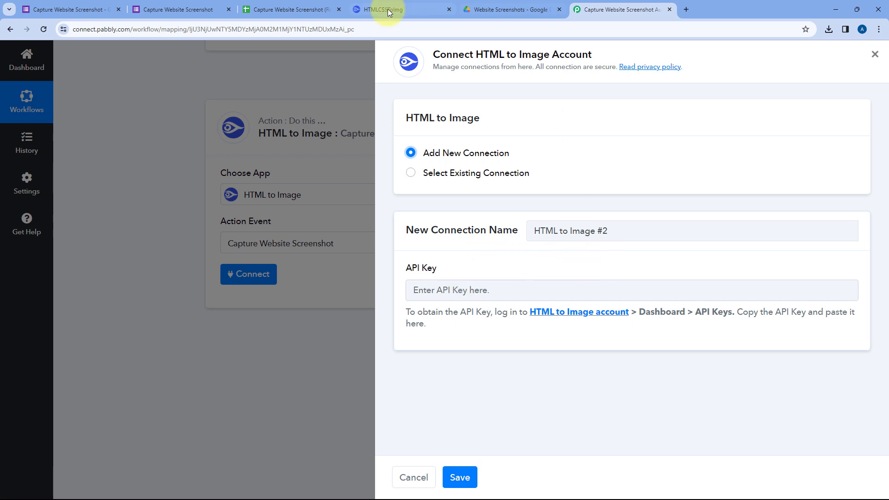
click(401, 4)
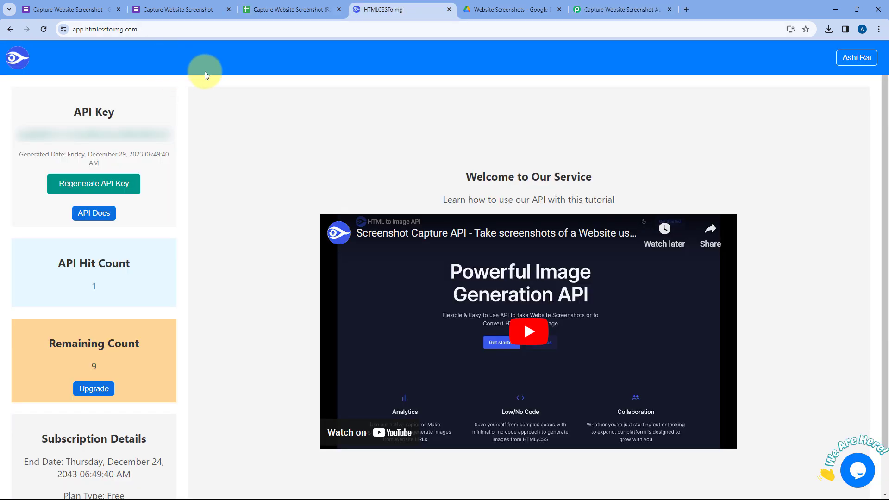
double_click(105, 29)
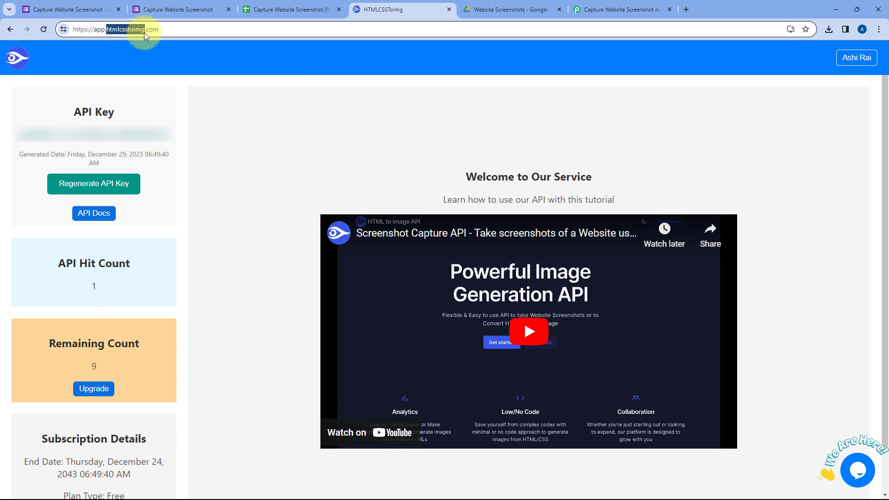
click(238, 126)
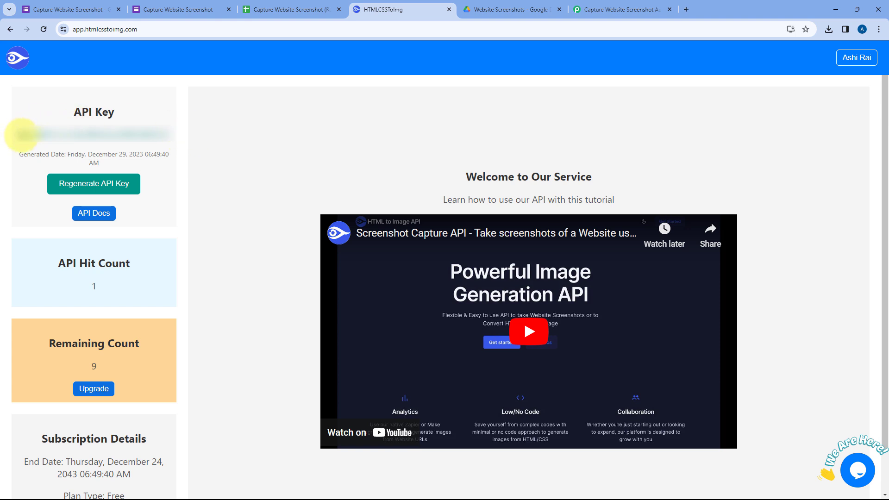
drag(22, 134, 127, 134)
drag(20, 141, 172, 134)
right_click(126, 138)
click(148, 148)
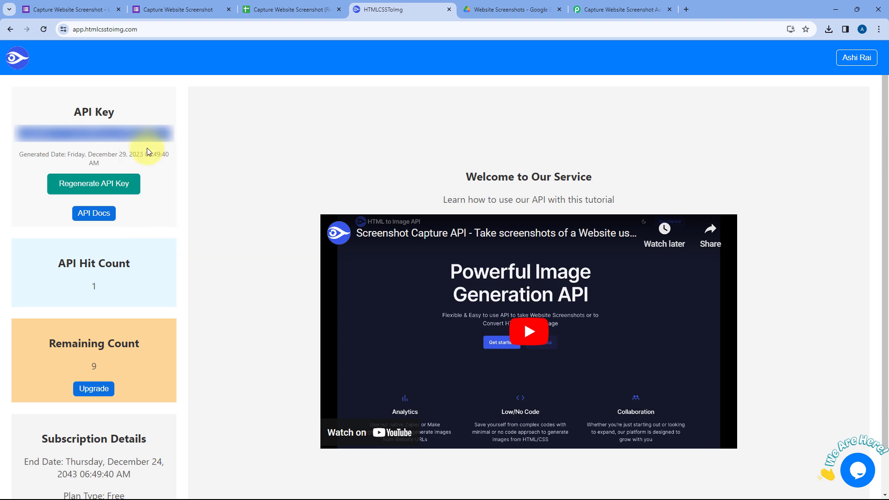
Return to the Pabbly Connect workflow and paste the copied API key into the new connection's API Key field.
click(626, 6)
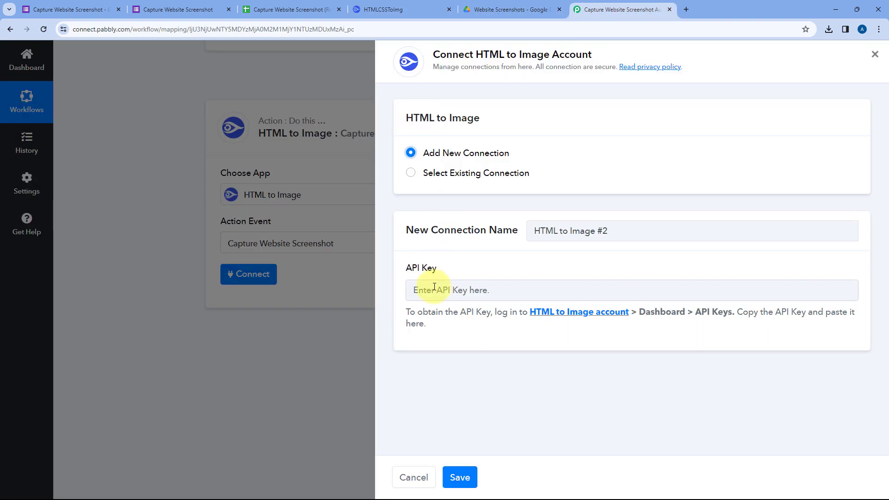
click(419, 290)
right_click(430, 290)
click(468, 187)
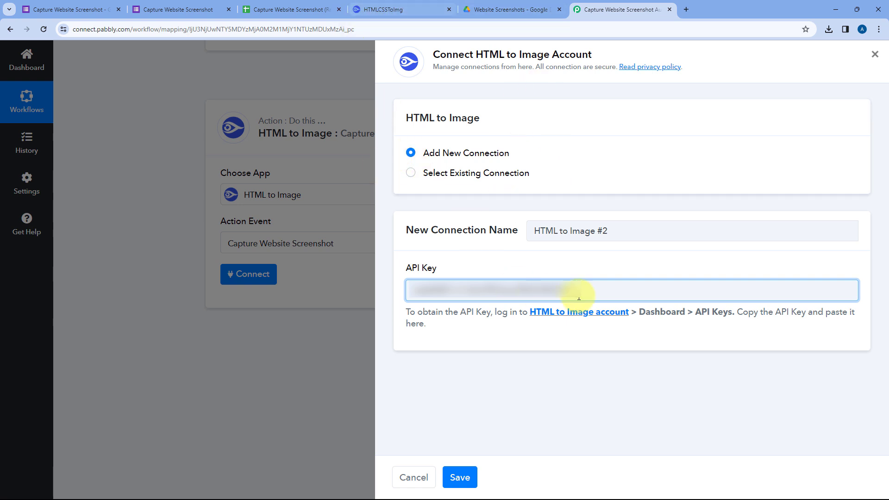
View the HTML to Image website linked in the connection form, close it, and save the new connection.
click(583, 316)
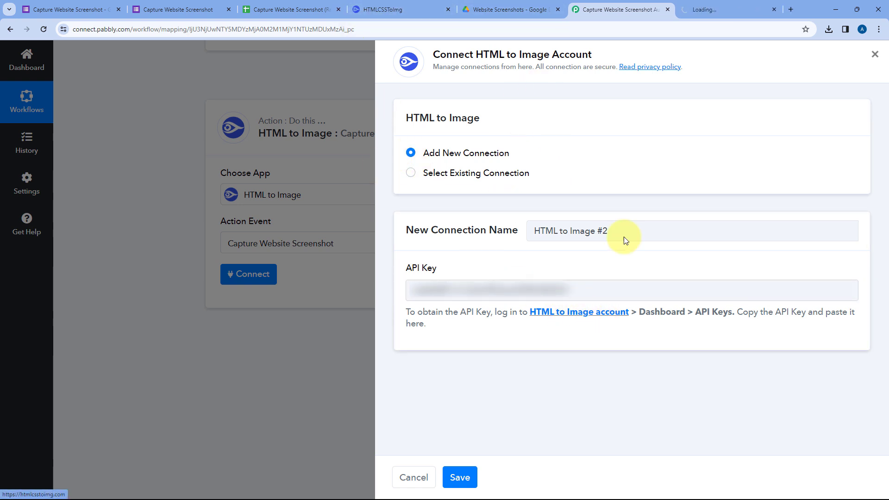
click(741, 6)
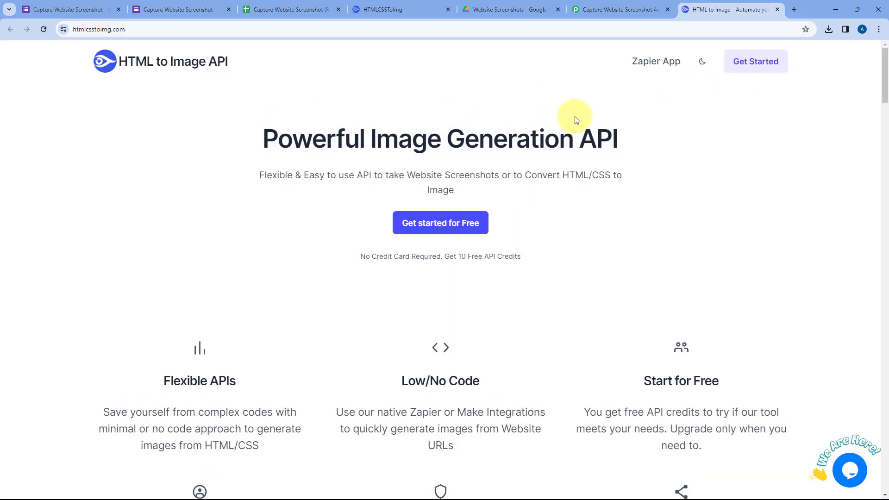
click(777, 10)
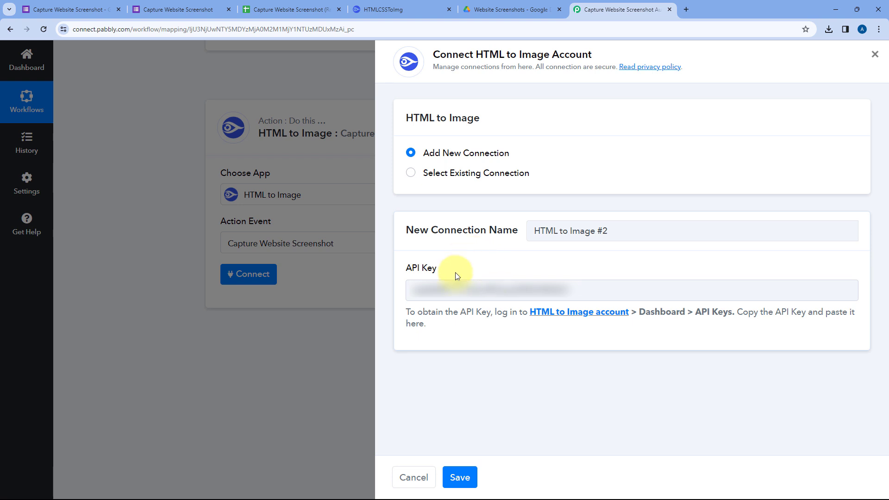
click(460, 477)
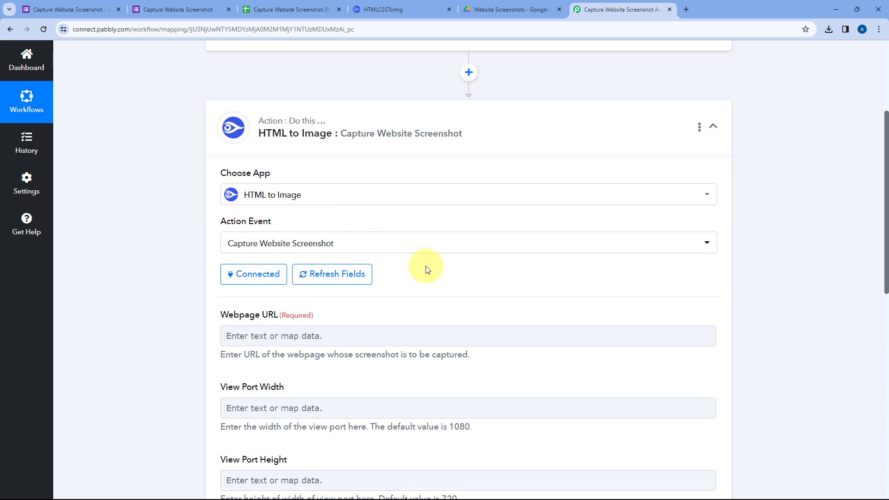
Review the screenshot action's fields, and examine the Website URL value in the Google Forms trigger response.
scroll(187, 223, down, 3)
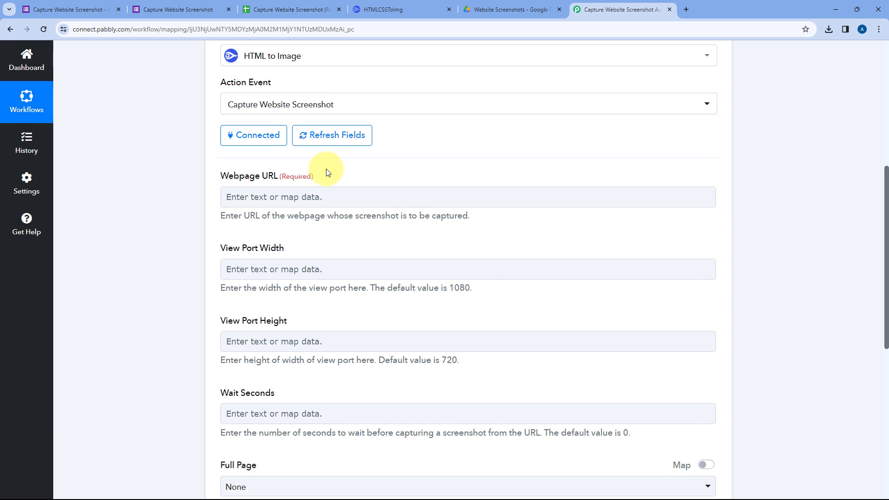
scroll(443, 159, up, 6)
click(429, 156)
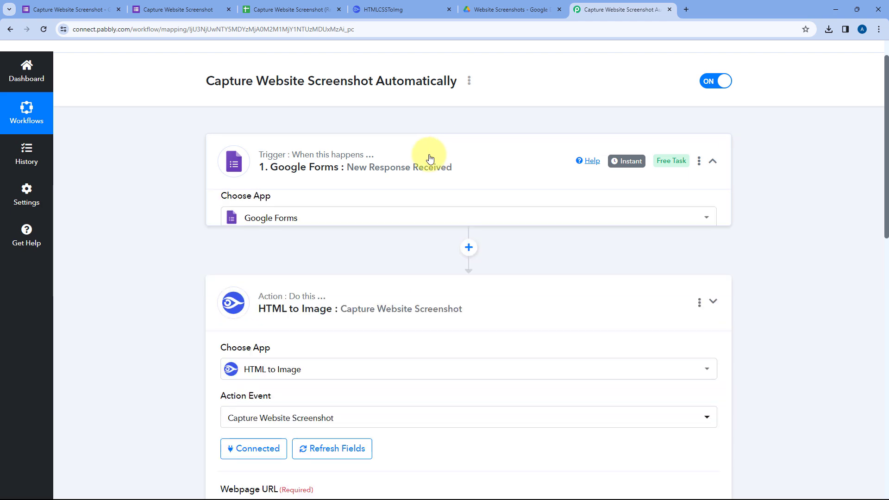
scroll(404, 190, down, 12)
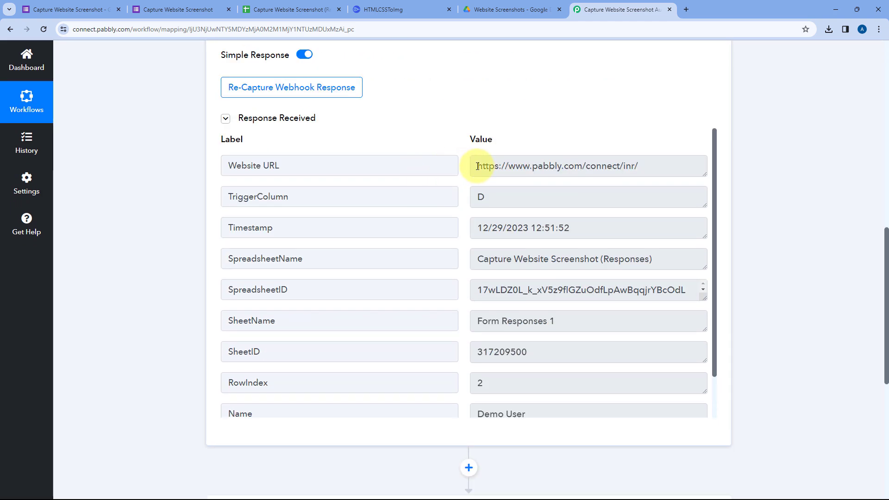
drag(476, 167, 640, 166)
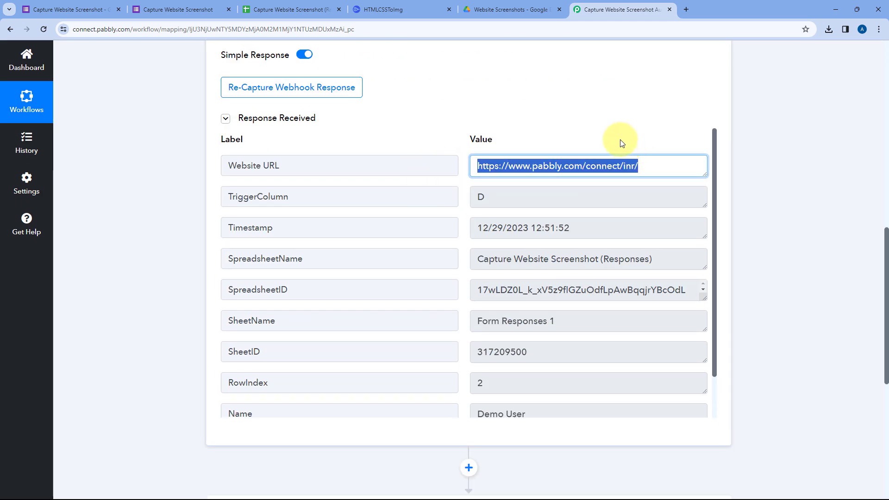
click(526, 138)
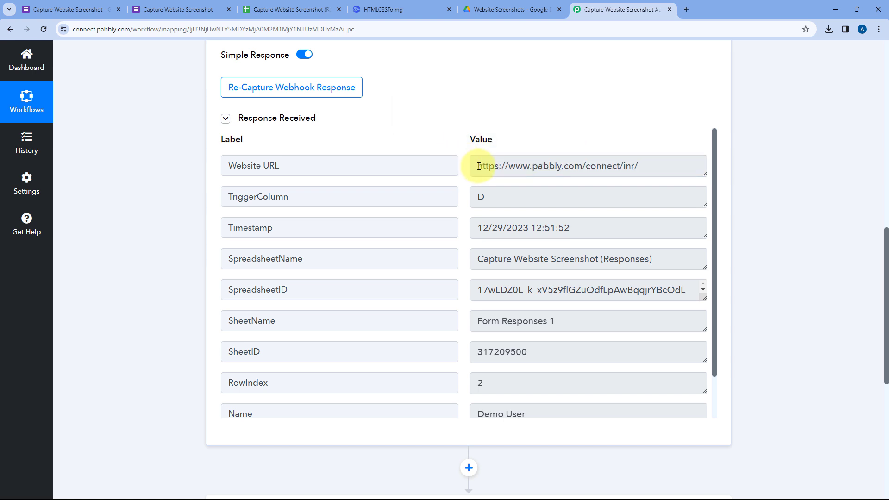
drag(479, 166, 645, 165)
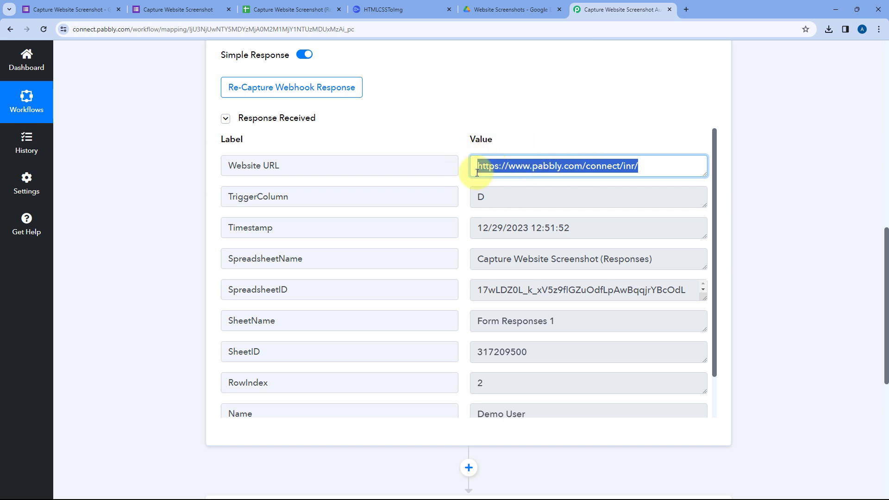
In the HTML to Image action, map the Webpage URL field to the Website URL from the Google Forms response.
scroll(180, 223, down, 5)
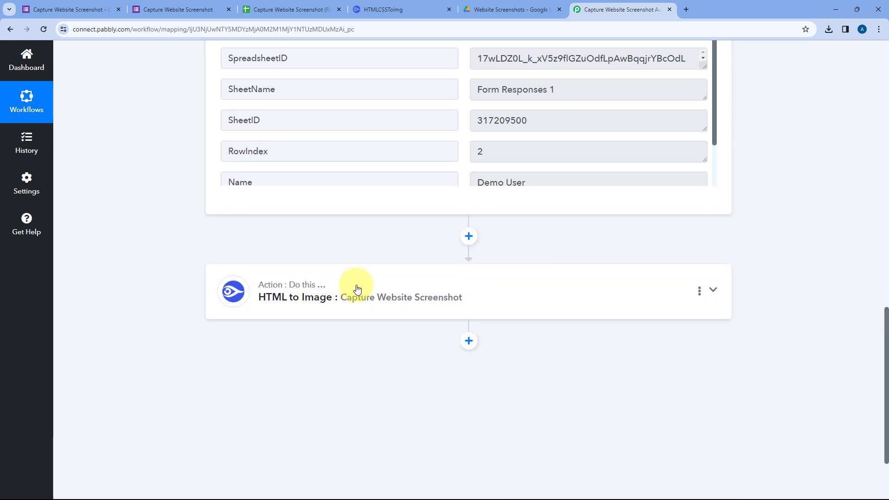
click(357, 289)
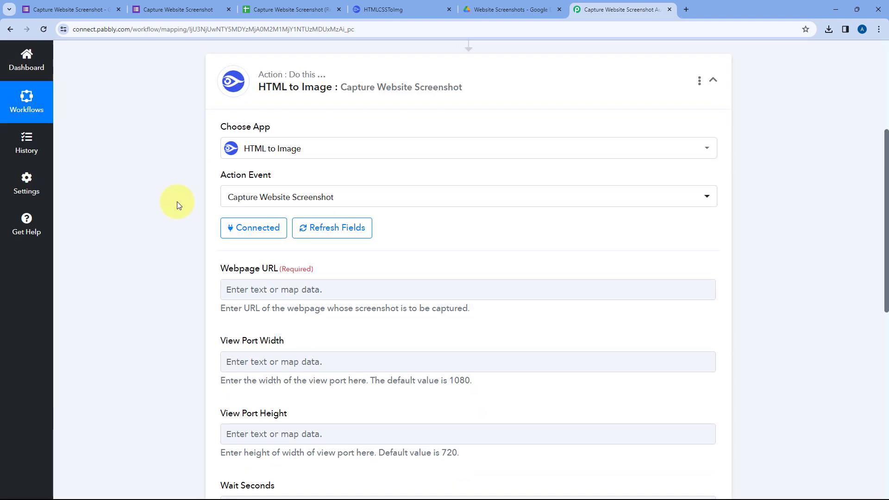
scroll(177, 202, down, 2)
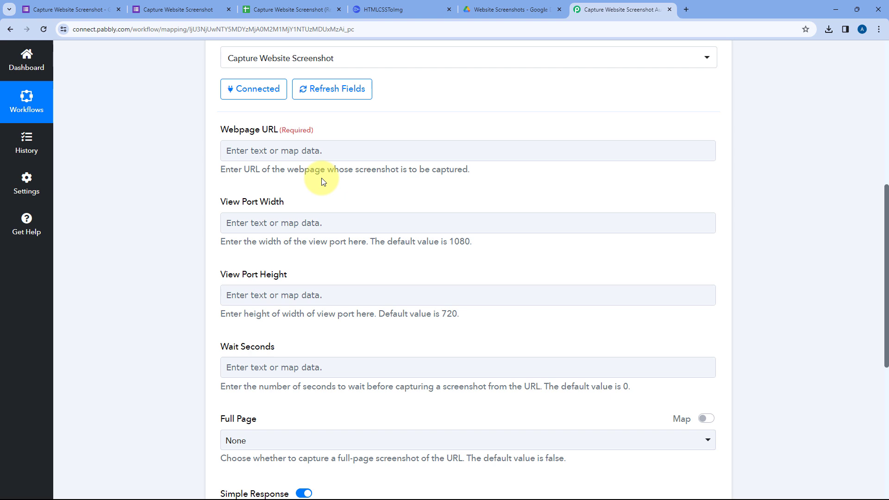
click(248, 149)
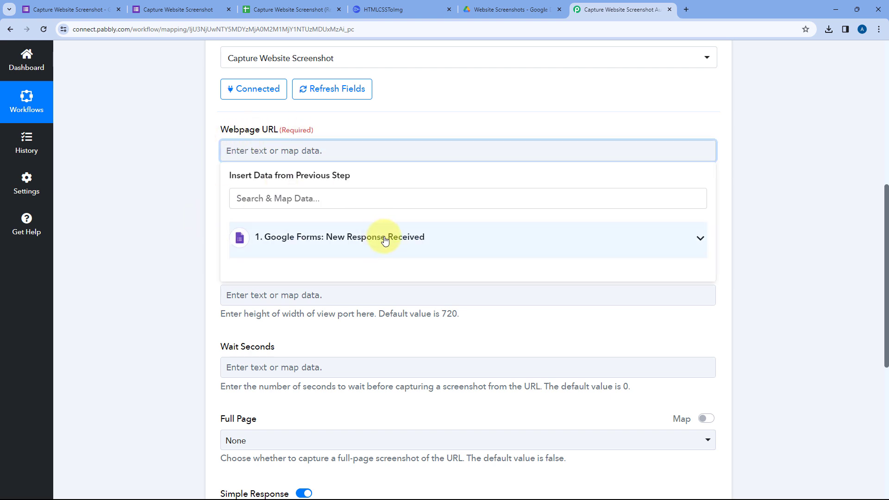
click(385, 239)
scroll(360, 278, down, 1)
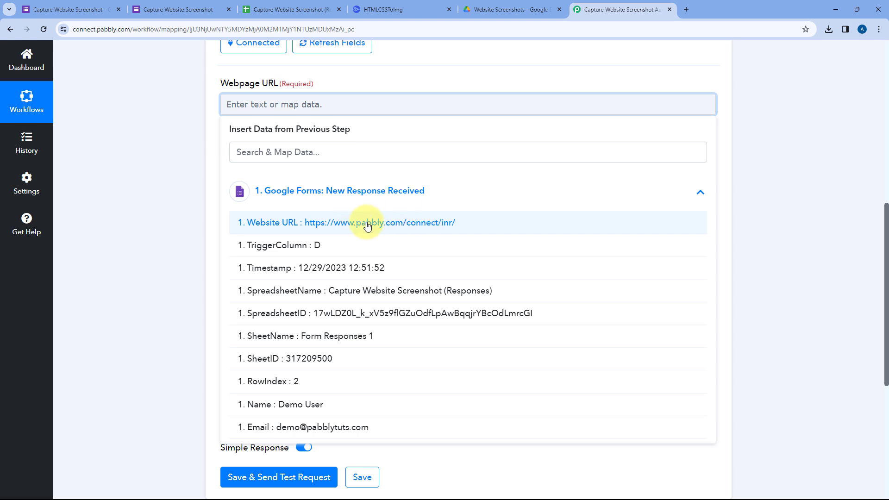
click(297, 222)
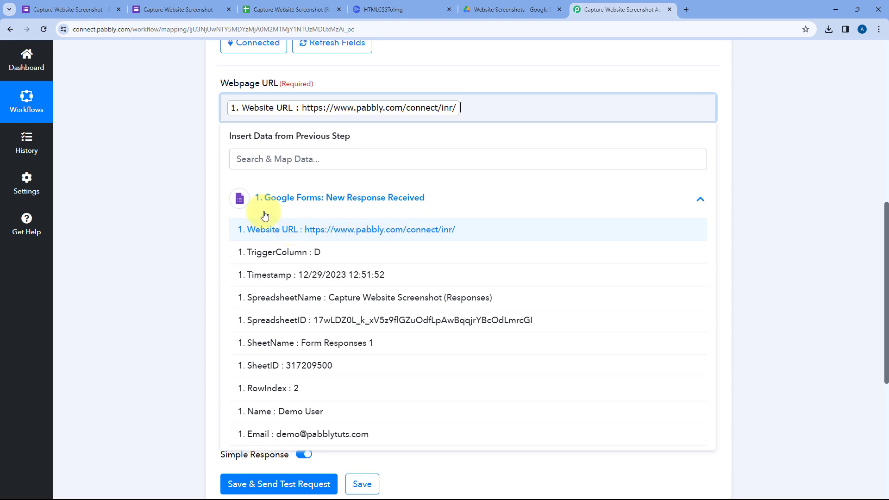
click(200, 149)
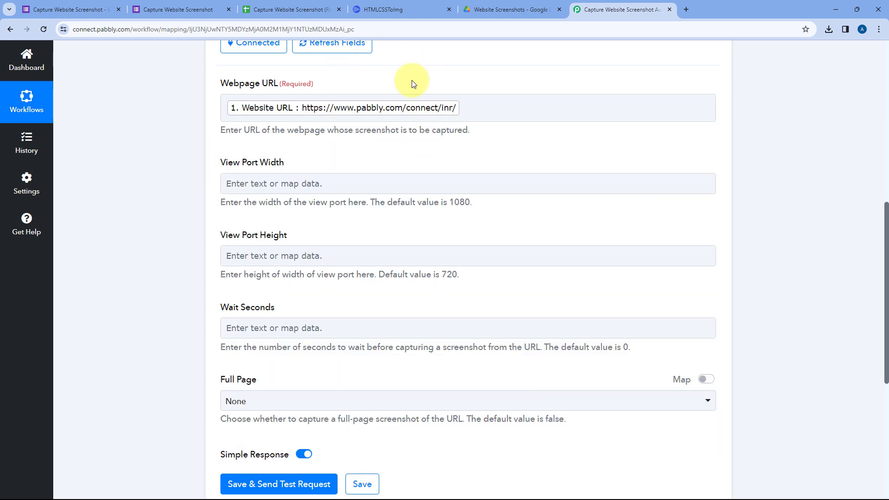
View the Capture Website Screenshot form's response page, and return to the screenshot action in the Pabbly Connect workflow.
click(200, 9)
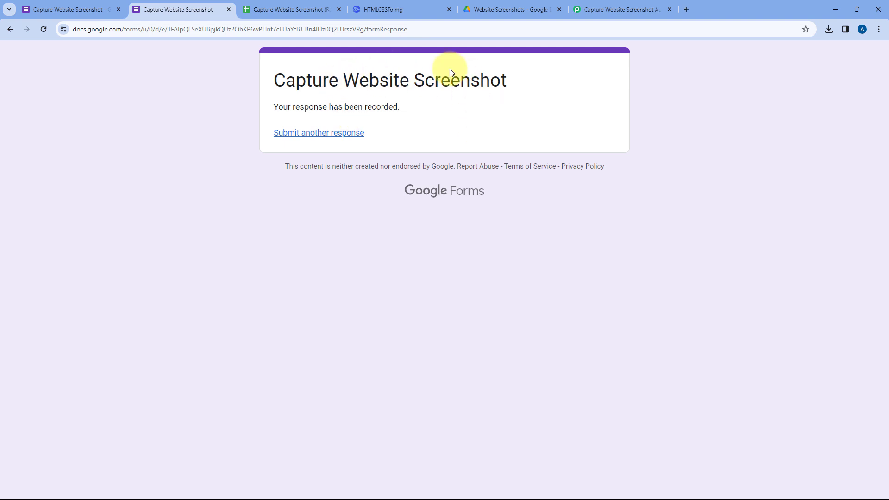
click(595, 9)
scroll(419, 83, up, 3)
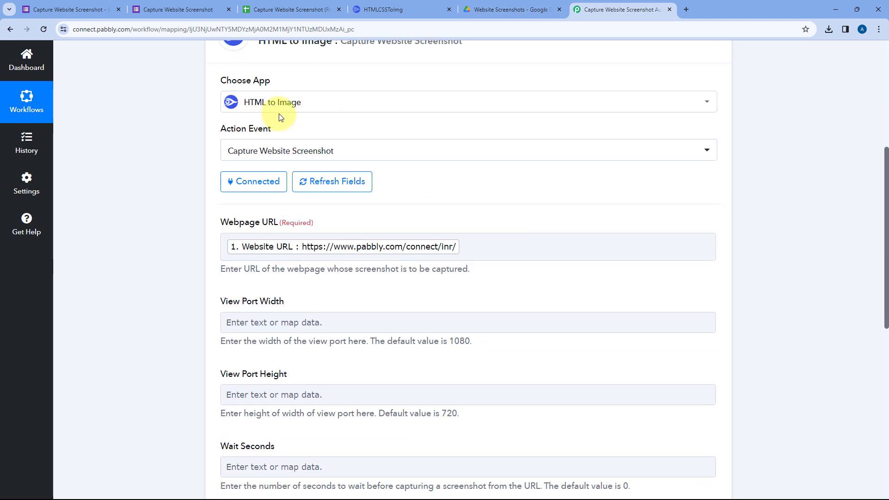
scroll(182, 192, down, 2)
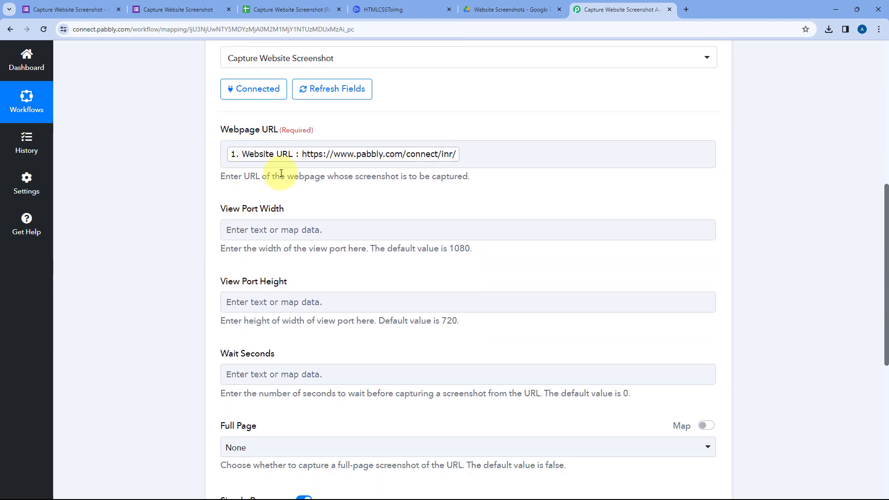
Set the screenshot action's View Port Width to 1920 and View Port Height to 1080.
scroll(353, 174, down, 1)
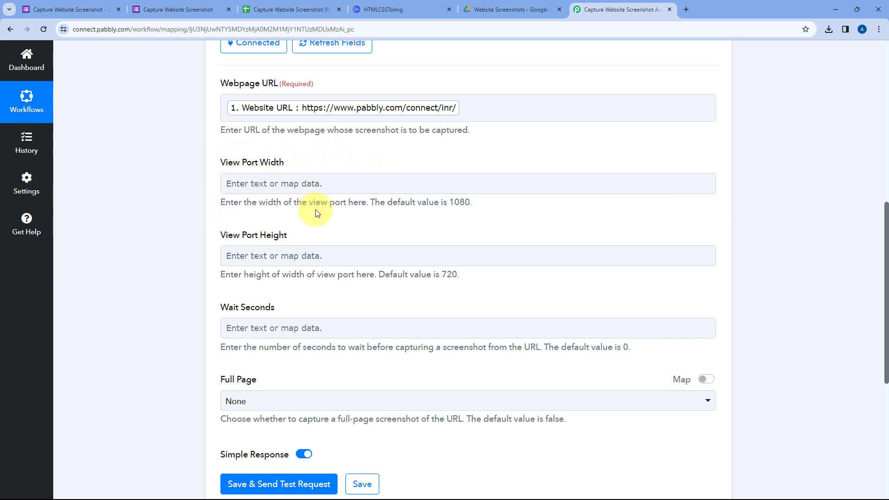
click(234, 183)
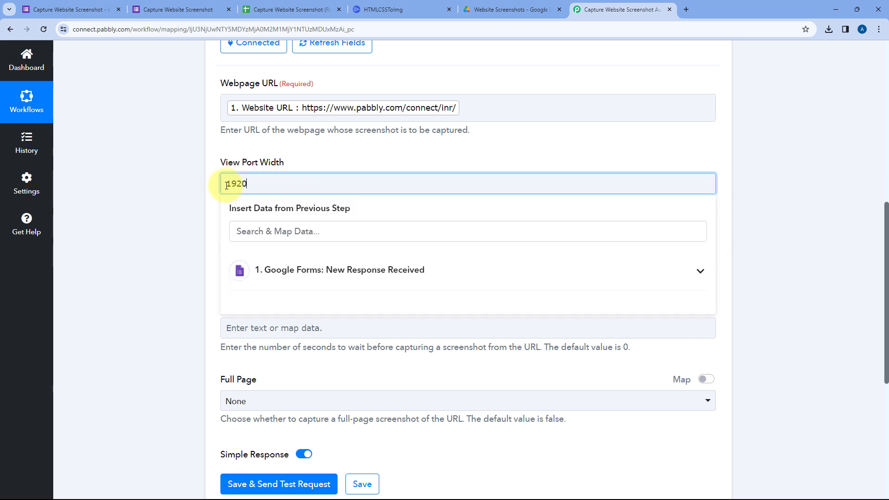
click(215, 193)
click(237, 256)
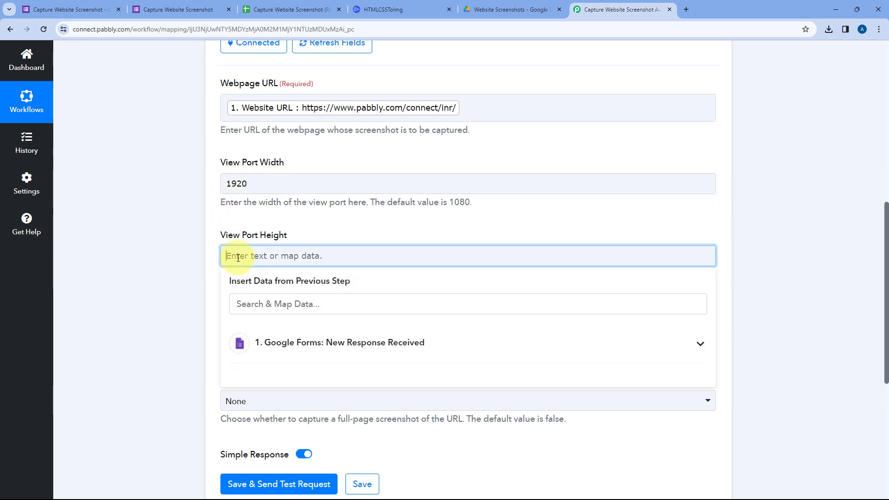
text(1080)
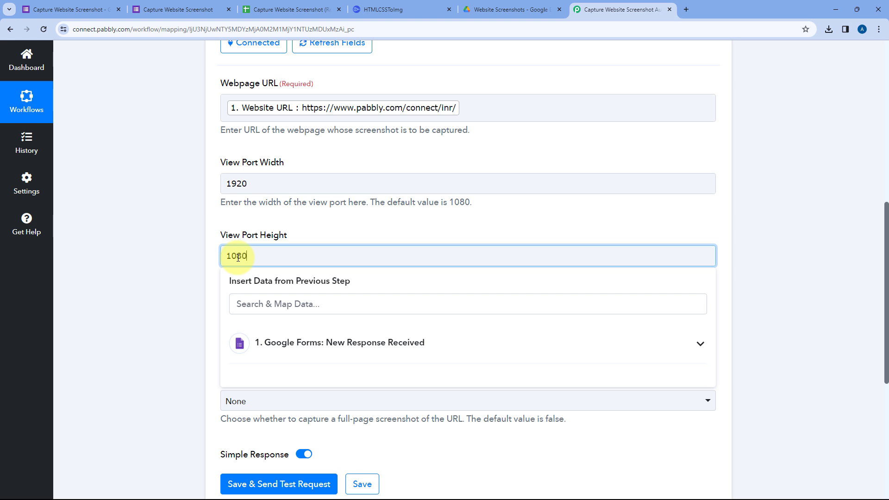
click(215, 221)
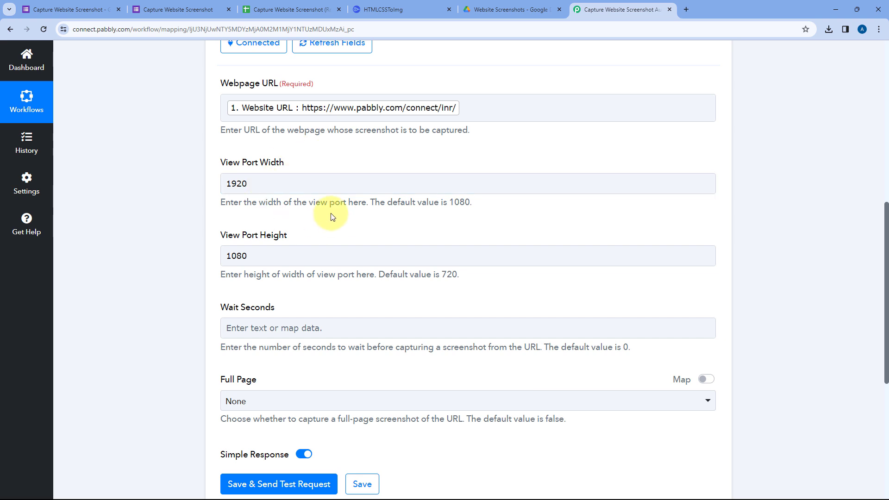
Leave Wait Seconds empty and set the Full Page option to True for the website screenshot.
scroll(332, 217, down, 1)
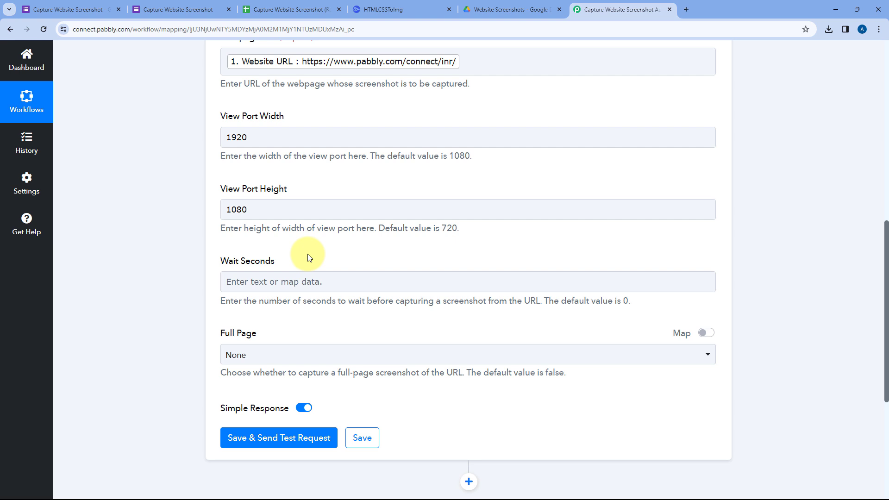
scroll(296, 257, down, 1)
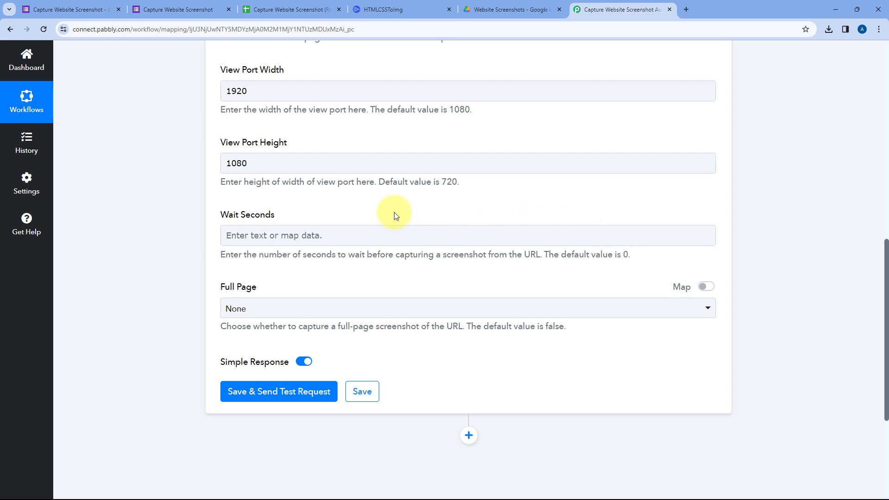
scroll(394, 216, down, 1)
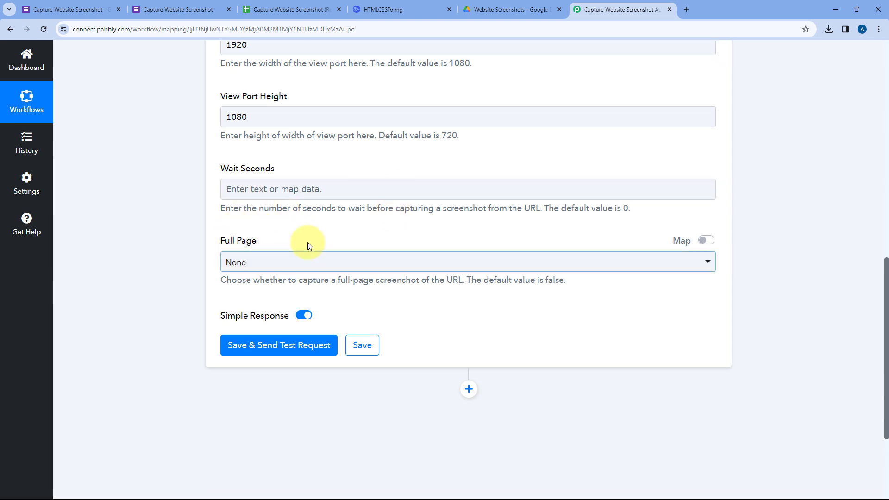
click(292, 263)
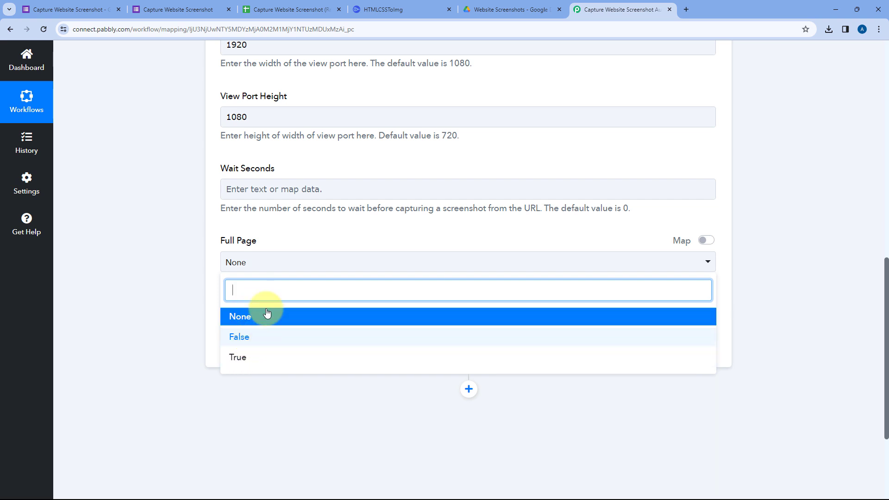
scroll(343, 162, up, 2)
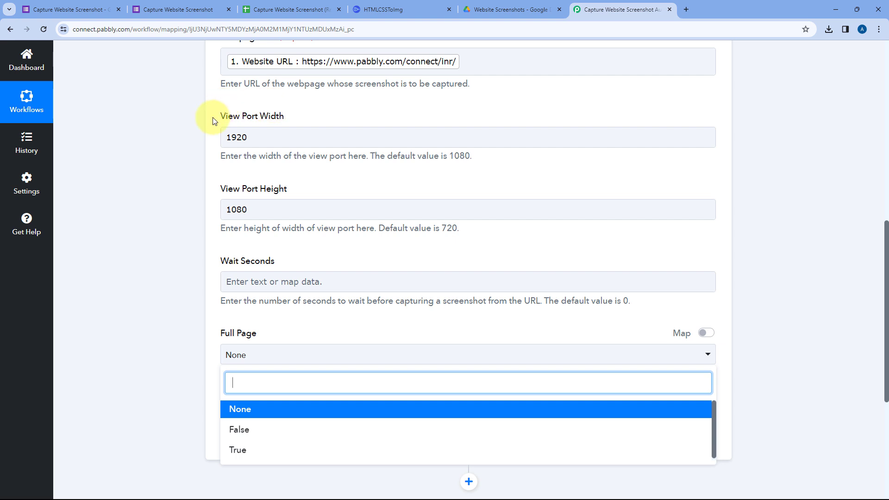
scroll(366, 188, down, 2)
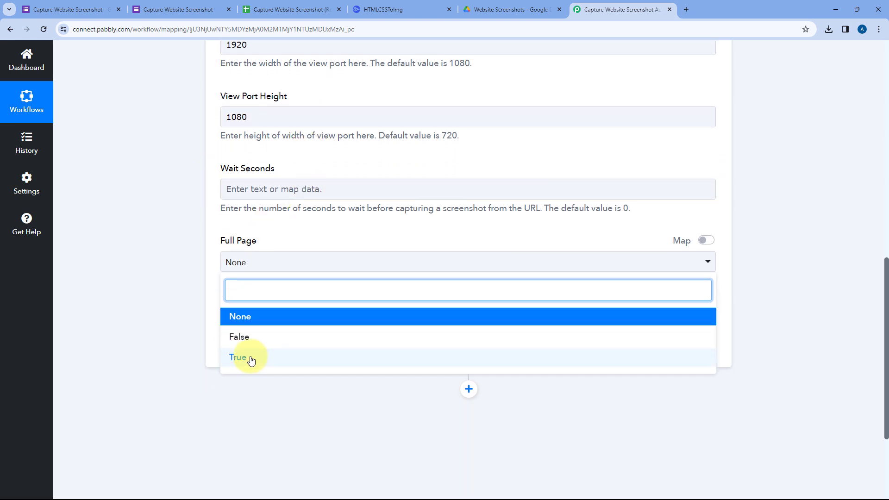
click(250, 360)
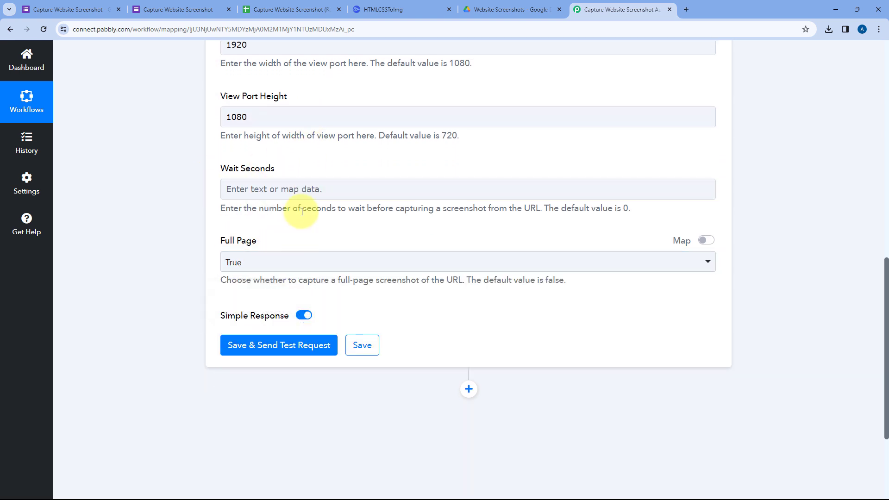
Review the screenshot action's field values, save the action and send a test request.
scroll(302, 211, up, 1)
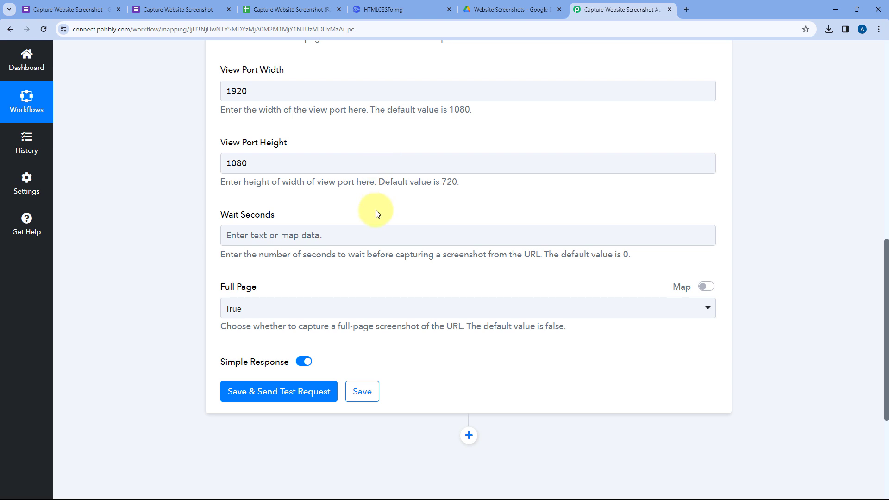
scroll(378, 213, up, 4)
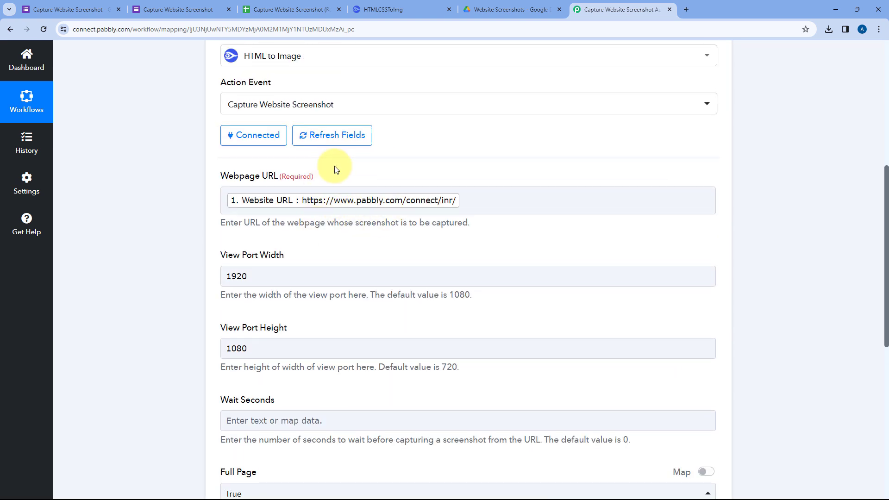
scroll(357, 246, down, 3)
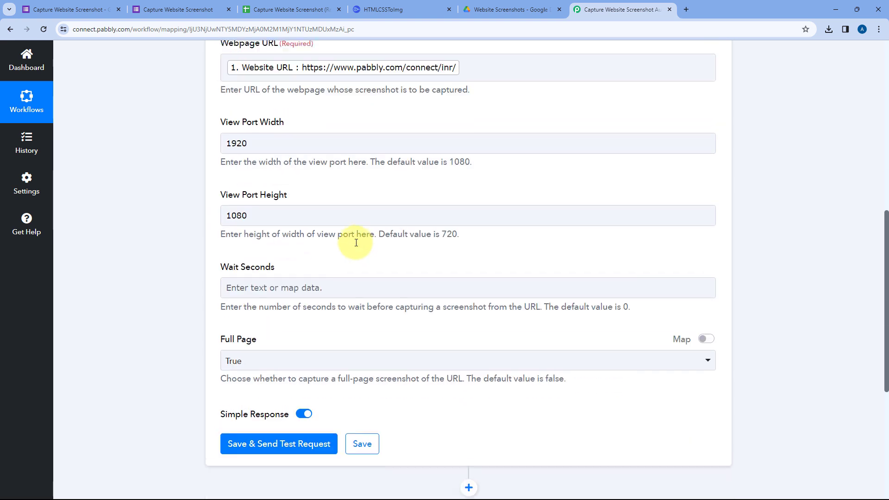
scroll(357, 245, down, 3)
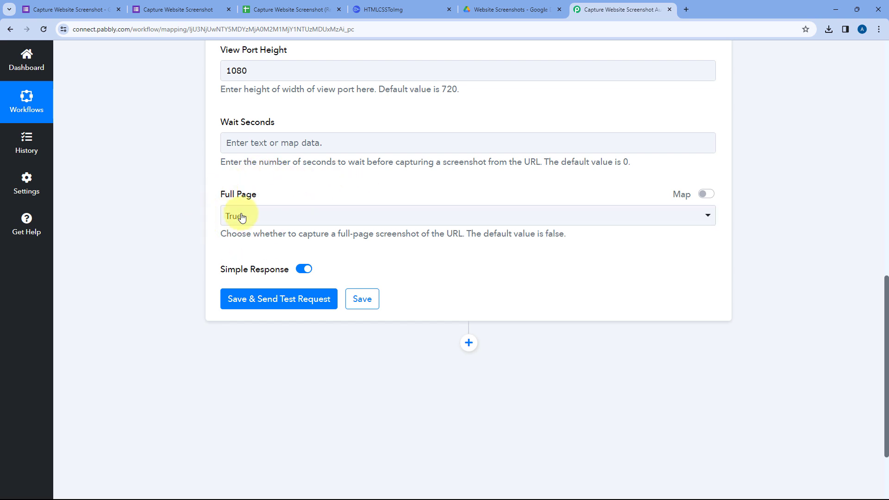
scroll(320, 208, down, 1)
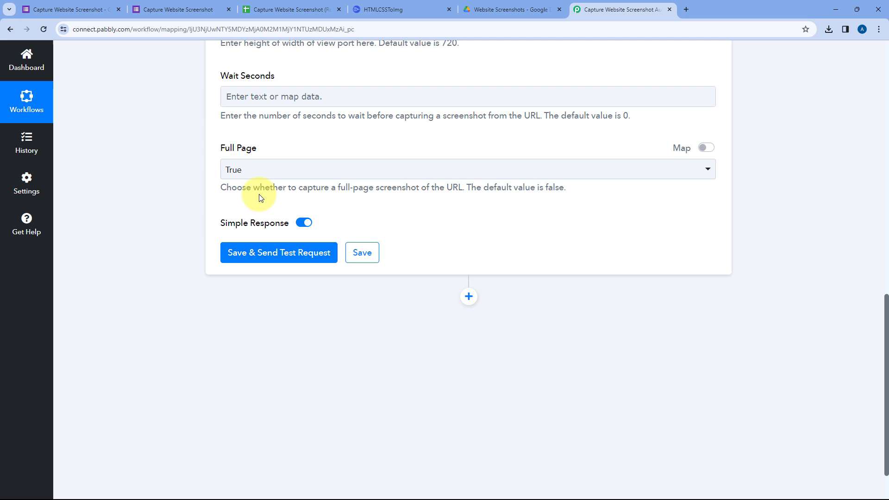
click(276, 258)
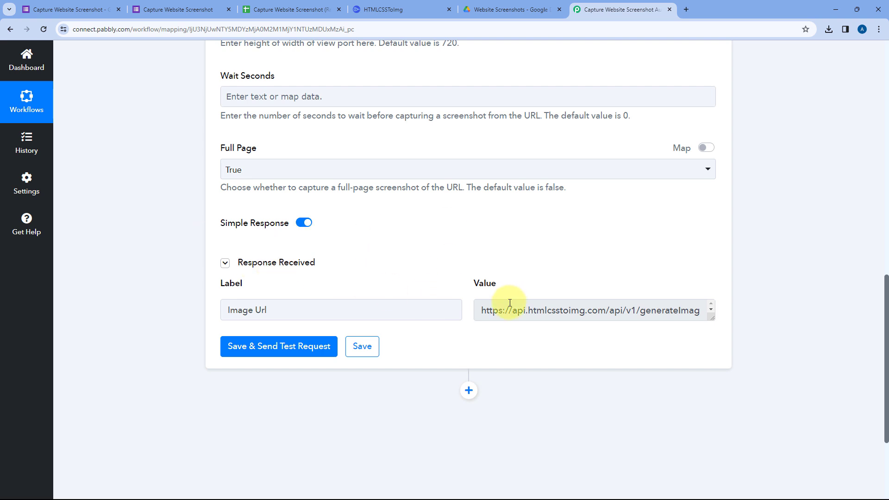
Copy the Image Url value from the test response and open it in a new browser tab.
click(539, 310)
drag(539, 311, 712, 320)
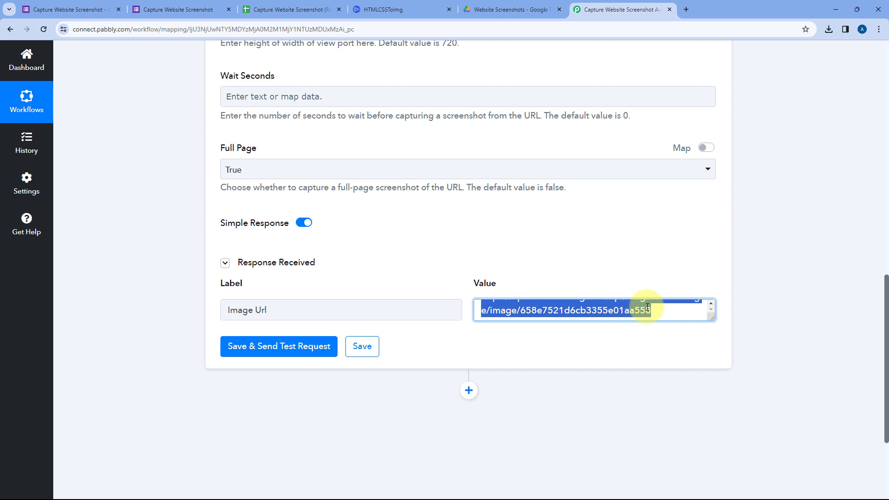
key(ctrl+c)
key(ctrl+t)
key(ctrl+v)
key(Return)
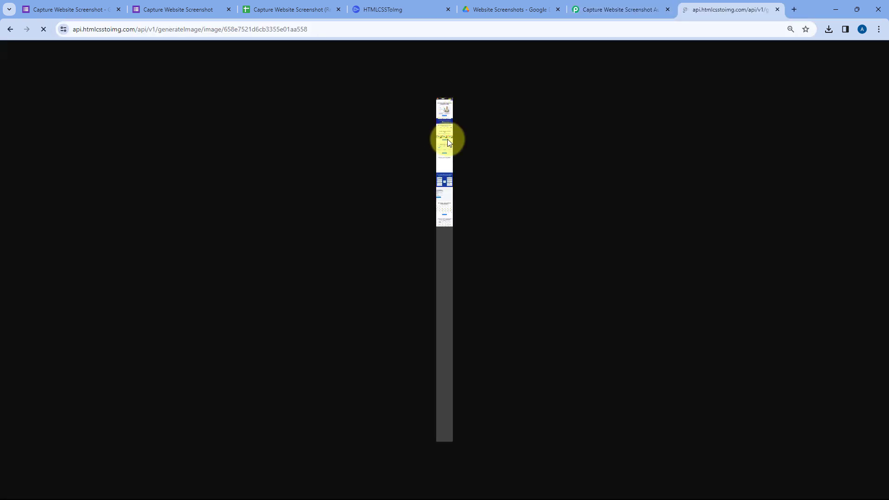
Examine the captured full-page screenshot at full size, close its tab, and return to the workflow's test response.
click(446, 143)
scroll(479, 148, up, 20)
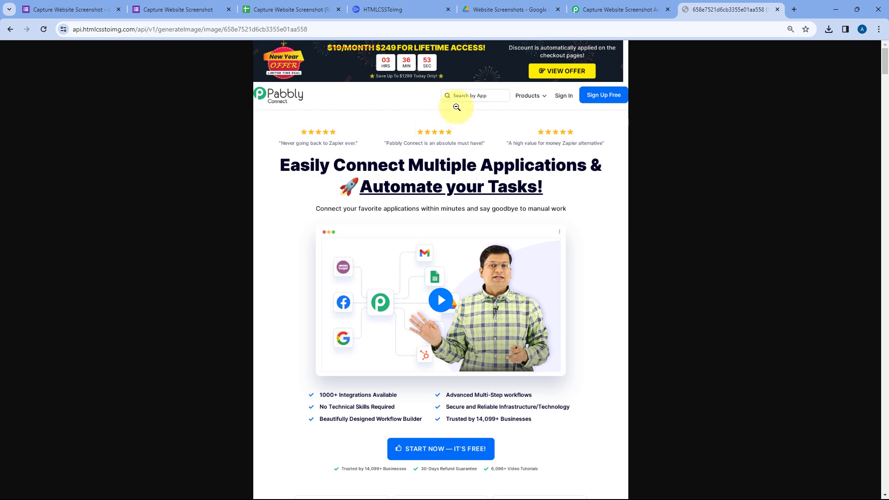
scroll(446, 129, down, 10)
scroll(484, 143, down, 15)
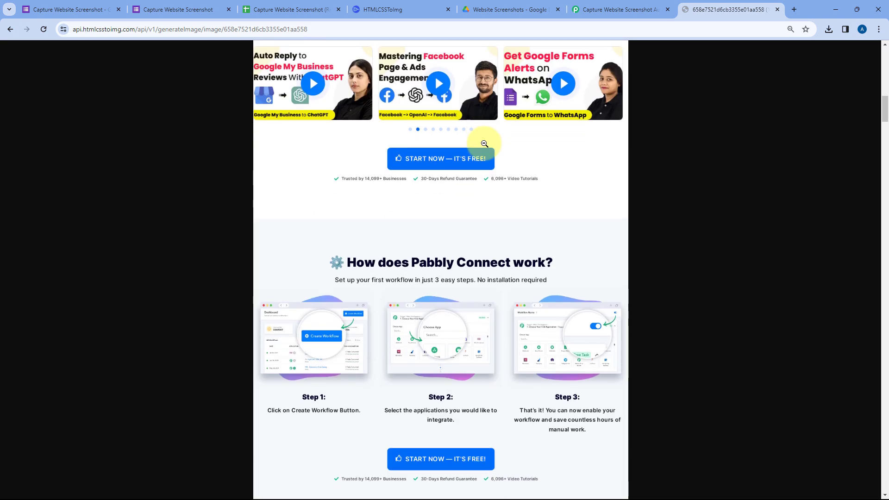
scroll(494, 144, down, 15)
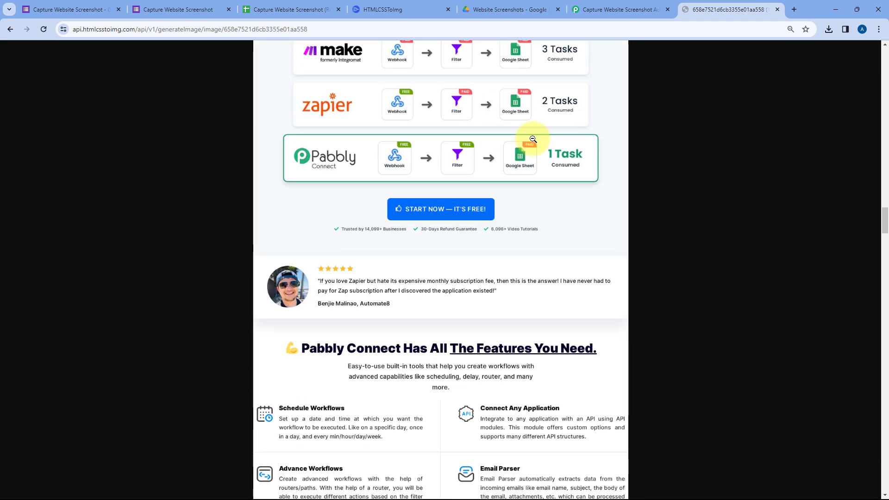
click(533, 139)
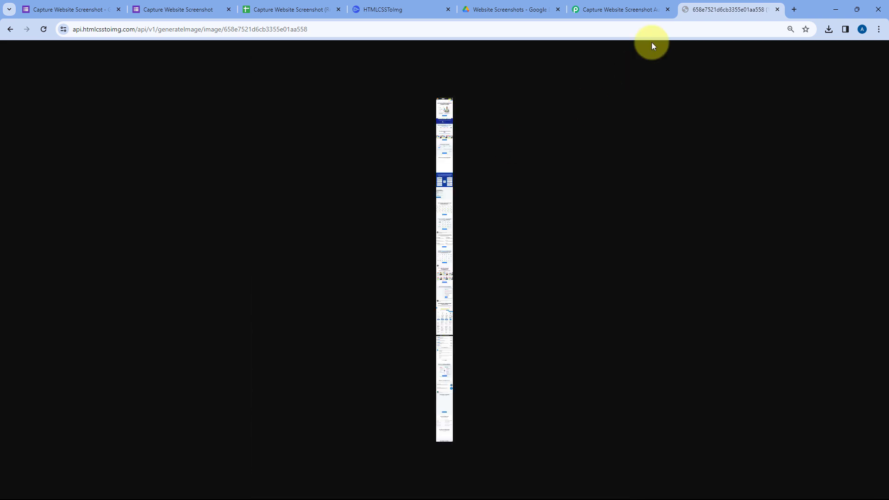
click(777, 11)
scroll(465, 236, down, 1)
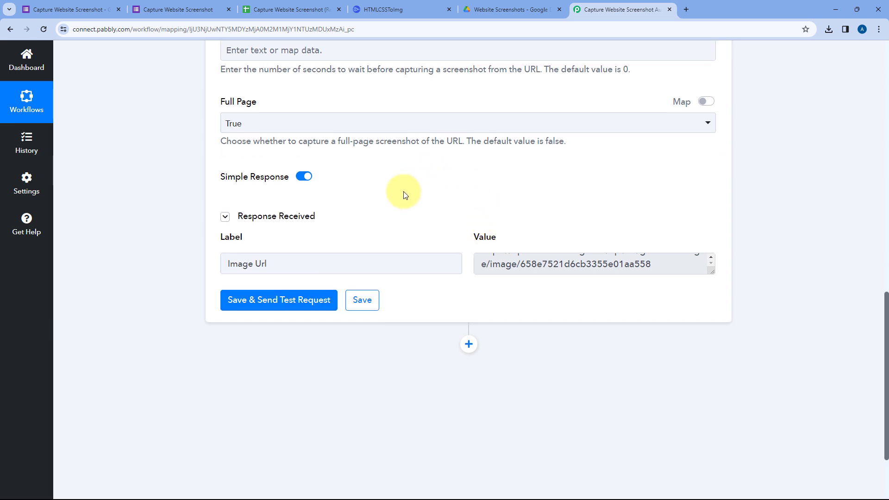
Review the screenshot action, the workflow's existing steps and the Website Screenshots folder in Google Drive, and return to the workflow.
scroll(546, 207, down, 2)
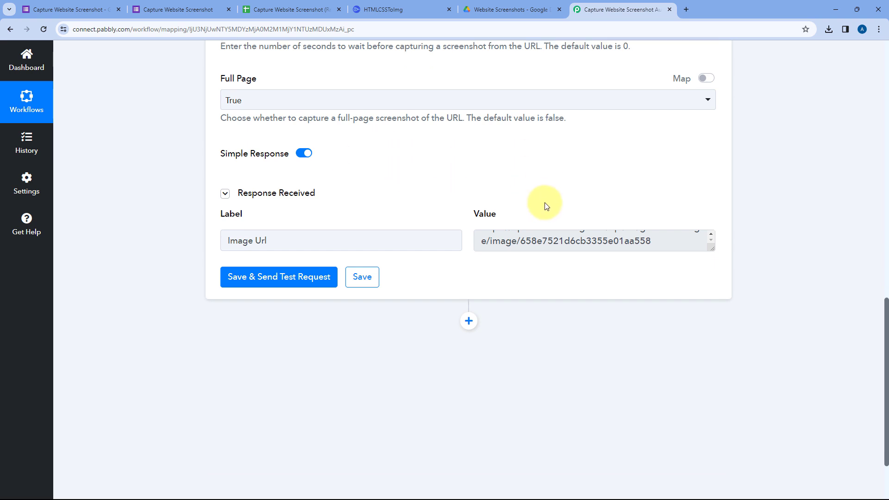
scroll(560, 188, up, 1)
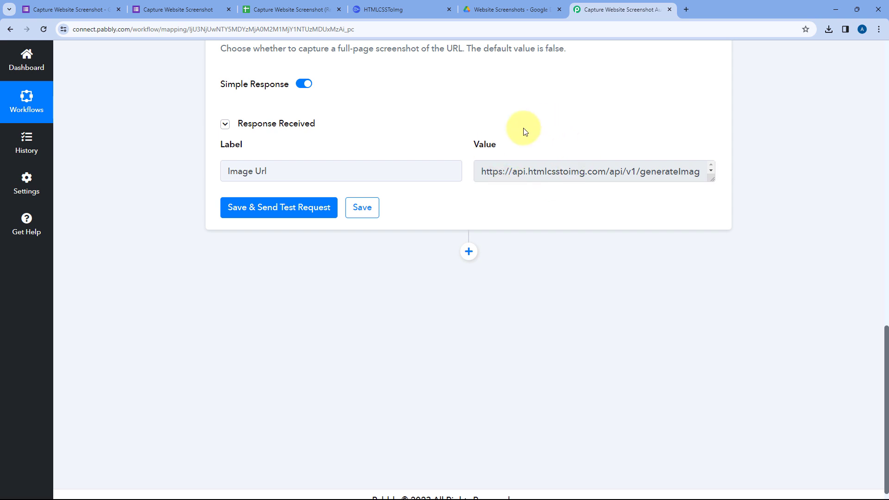
click(481, 10)
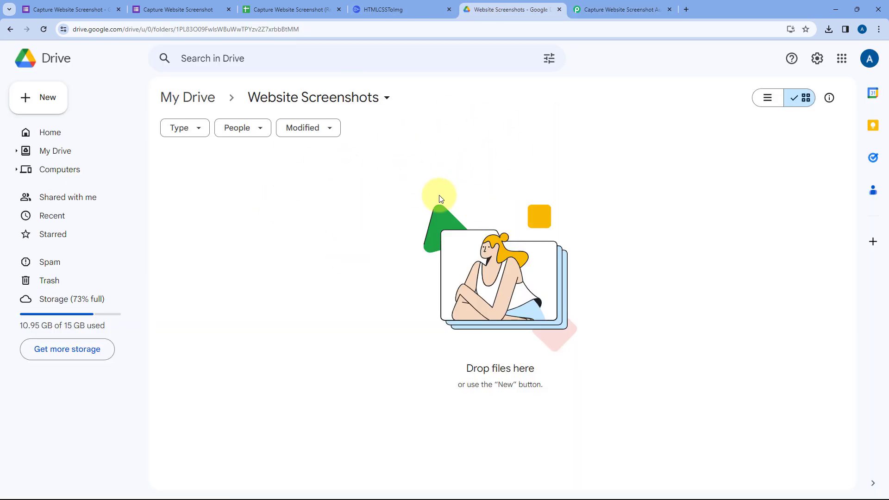
click(593, 8)
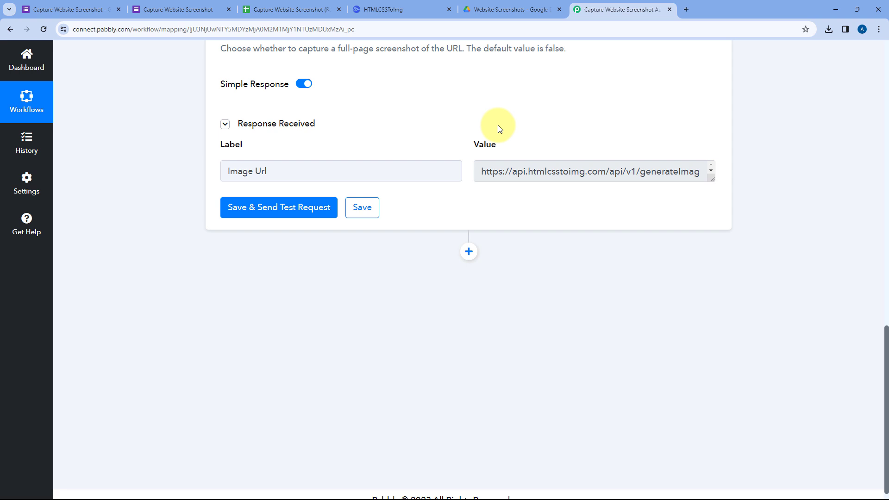
scroll(486, 136, up, 15)
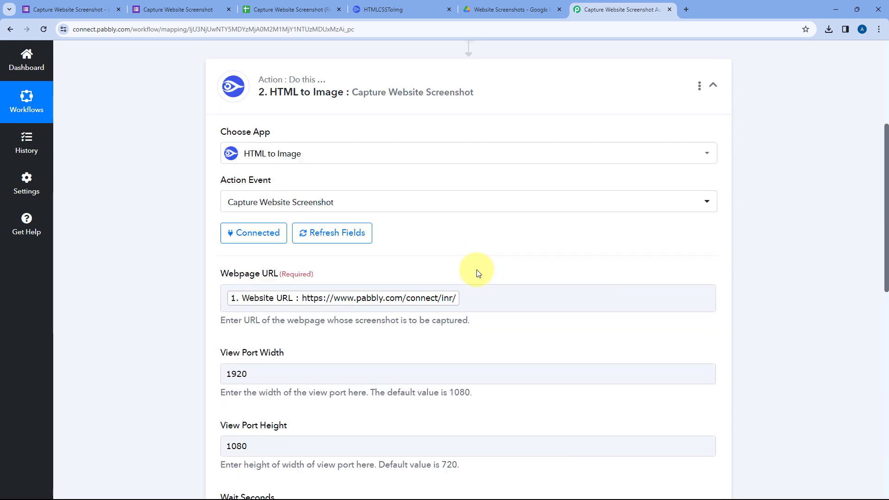
scroll(505, 231, up, 3)
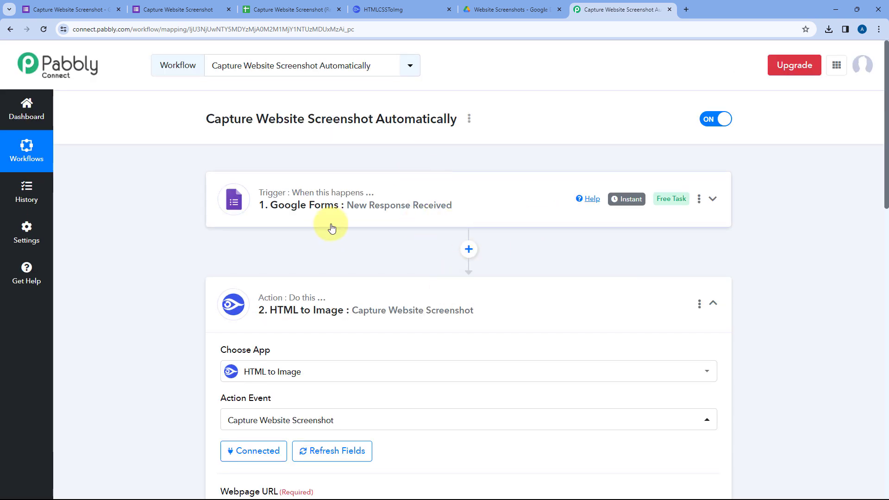
scroll(541, 242, down, 17)
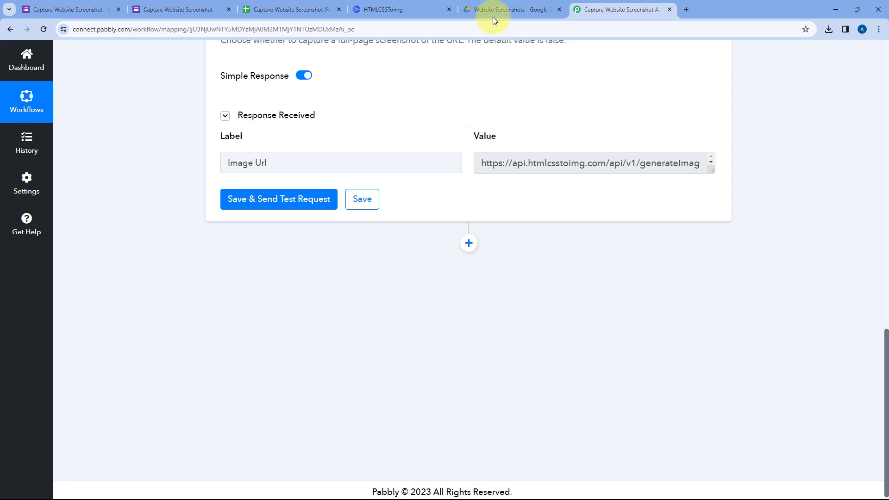
click(501, 6)
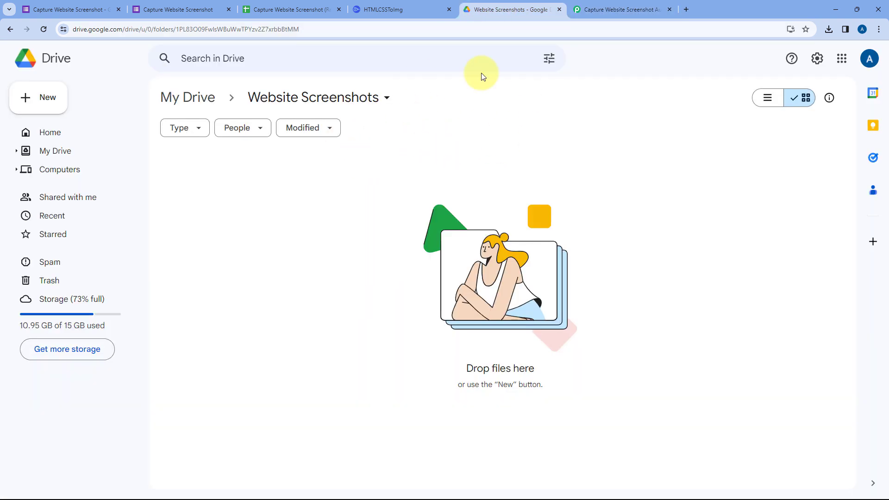
key(ctrl+Tab)
Add an action after the HTML to Image step and choose Google Drive as its app.
click(469, 244)
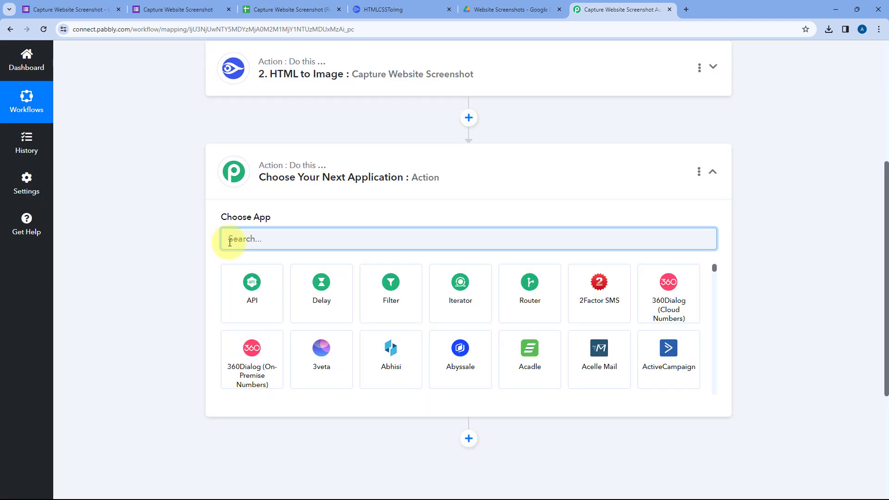
text(Google D)
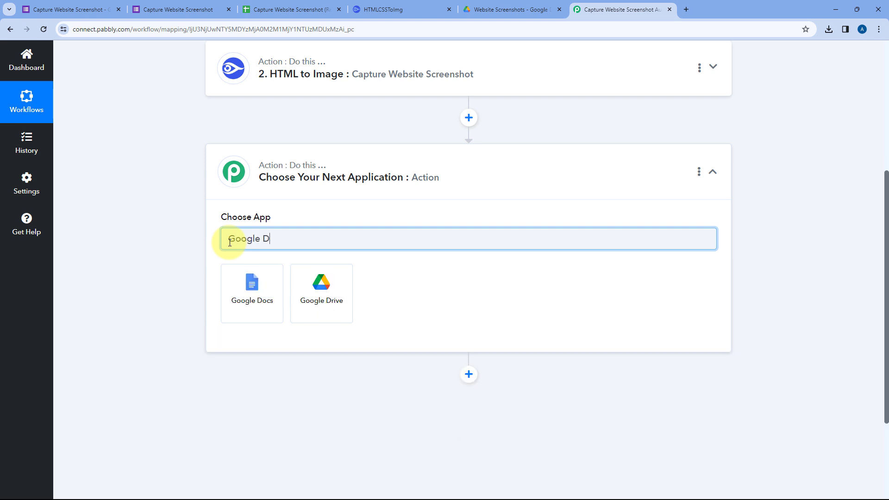
text(rive)
click(252, 300)
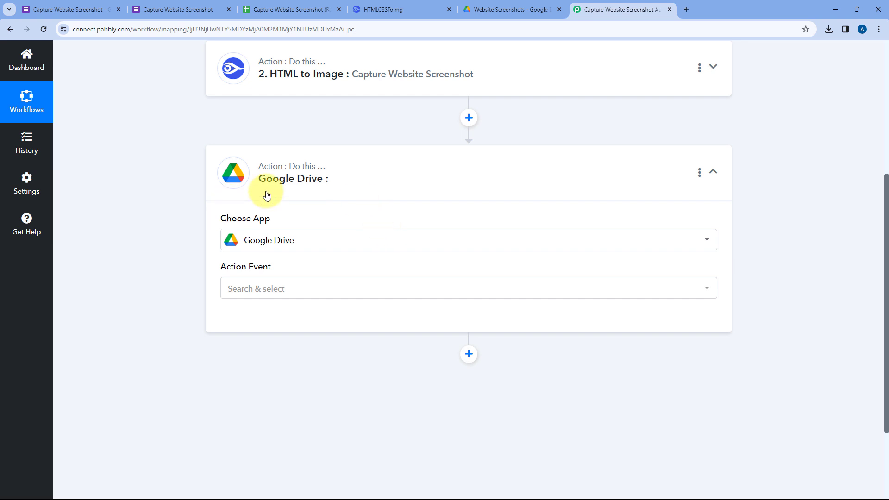
Set the Google Drive action event to Upload a File.
scroll(287, 206, down, 2)
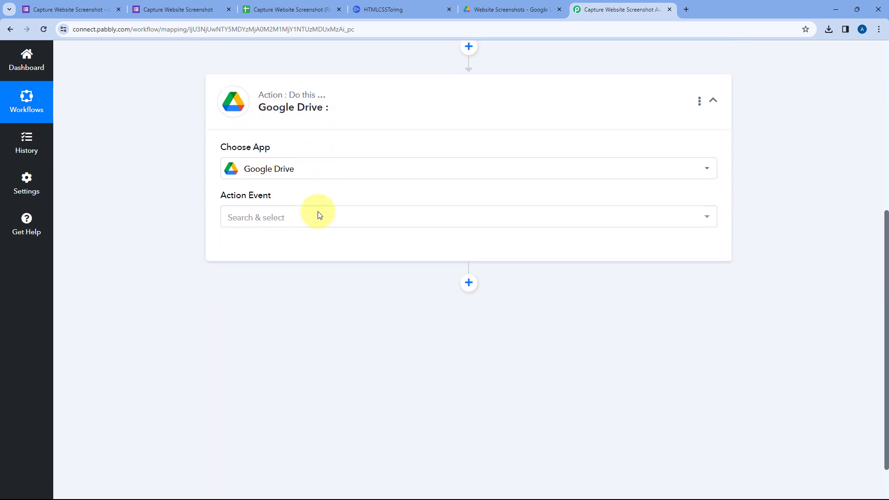
click(306, 199)
scroll(285, 278, down, 5)
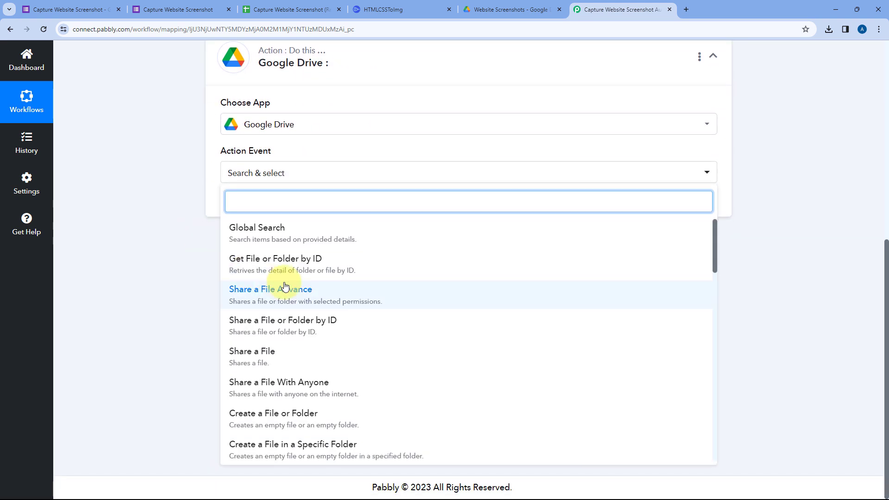
scroll(286, 273, down, 4)
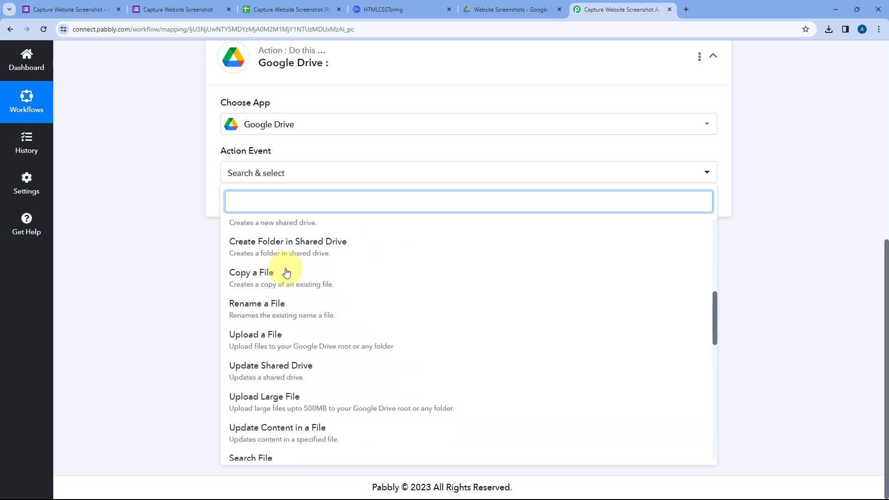
click(286, 297)
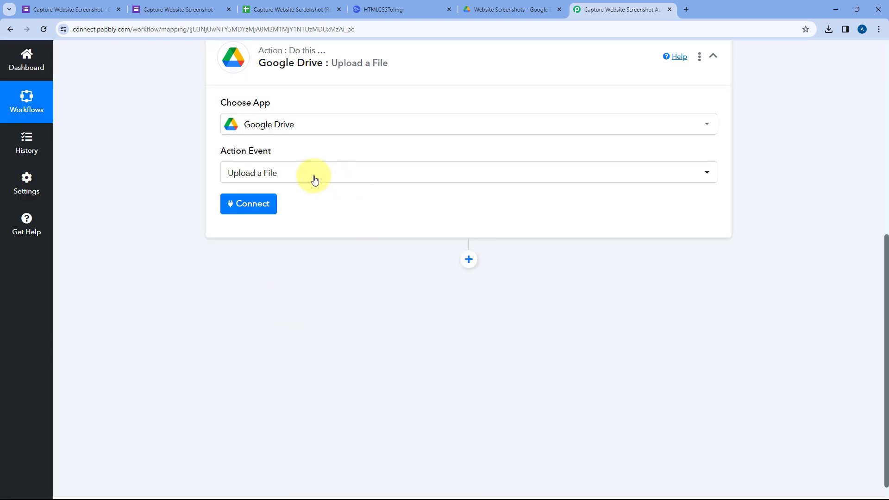
Connect Google Drive through a new connection, signing in with the Google account and granting Pabbly Connect access.
click(259, 203)
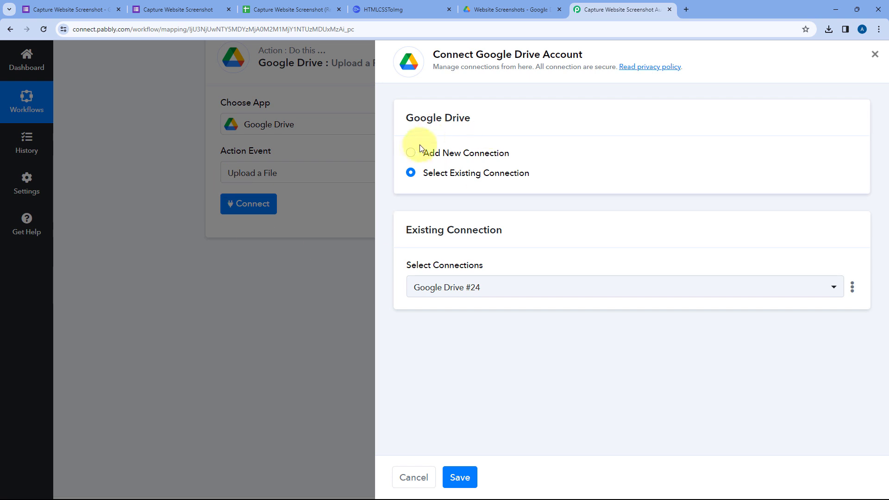
click(411, 154)
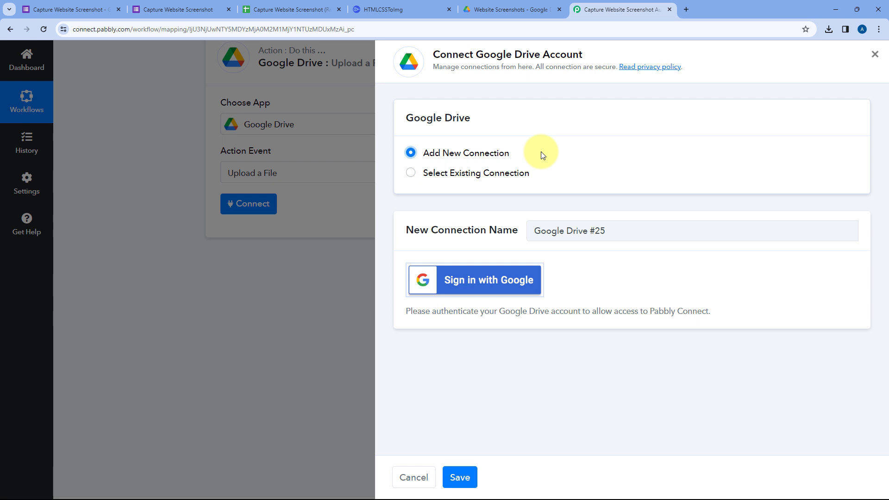
click(480, 281)
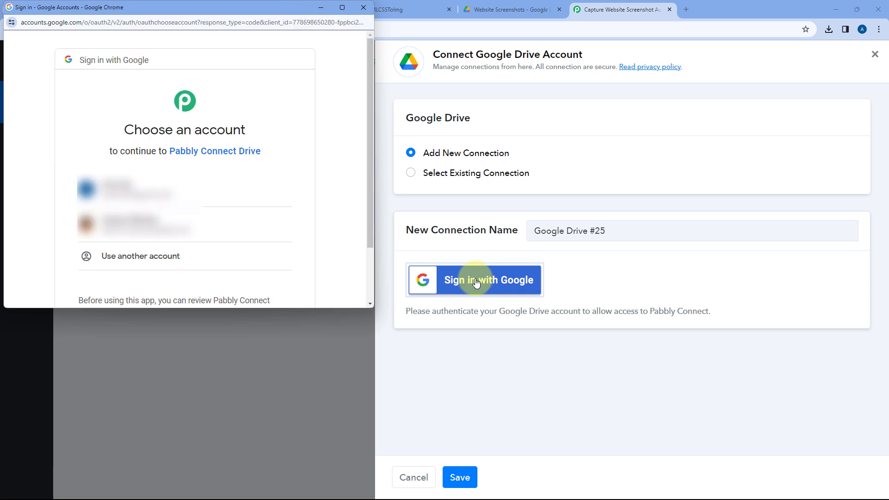
click(204, 184)
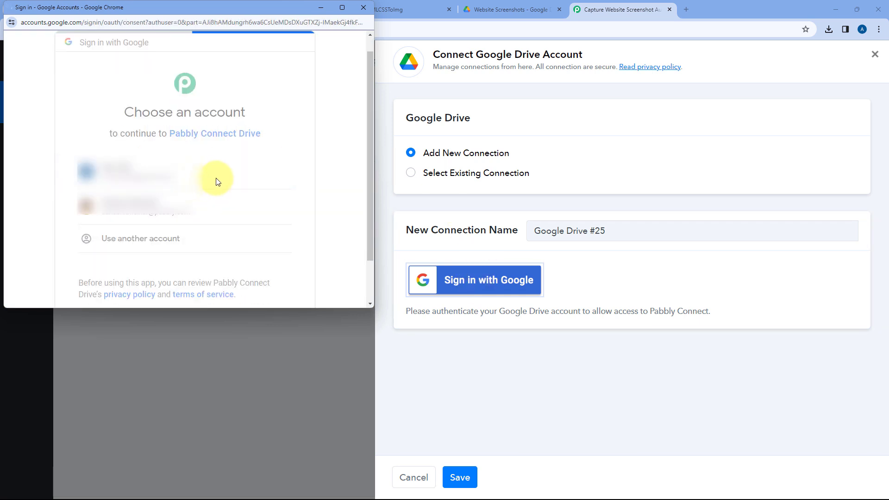
scroll(216, 179, down, 4)
click(244, 223)
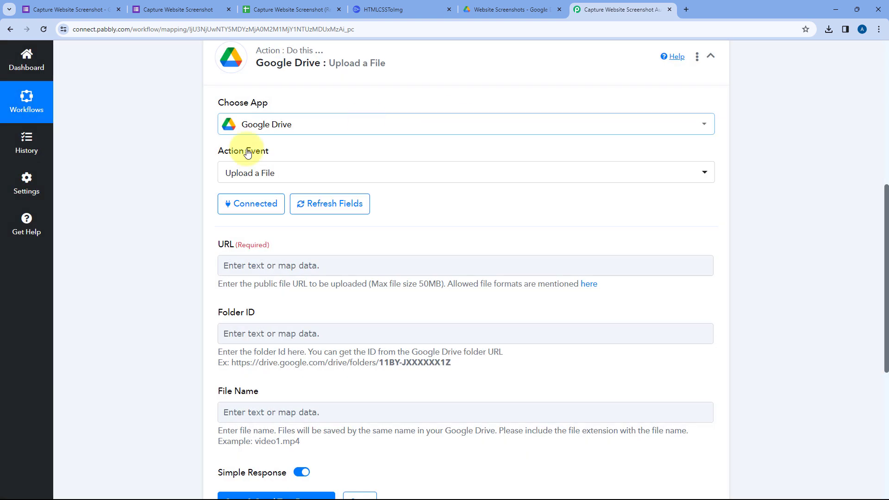
Review the Upload a File fields, check the Website Screenshots folder in Google Drive, and return to the workflow.
scroll(379, 199, down, 1)
scroll(380, 200, down, 1)
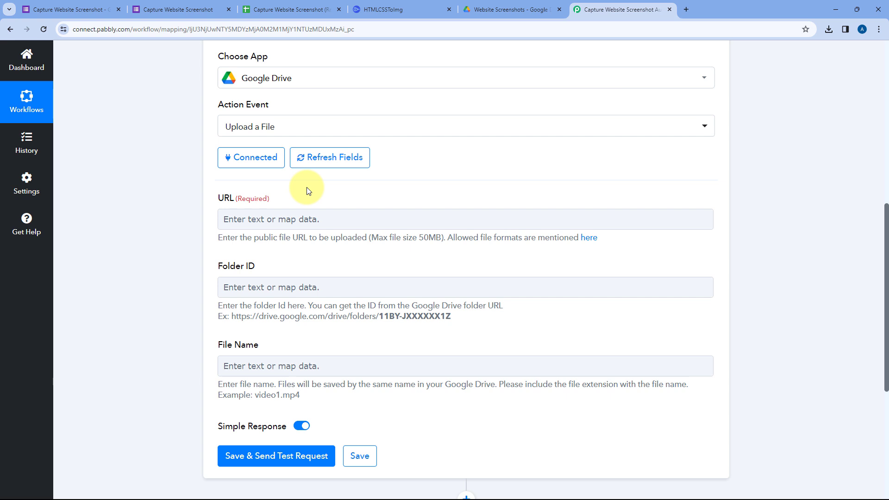
click(524, 9)
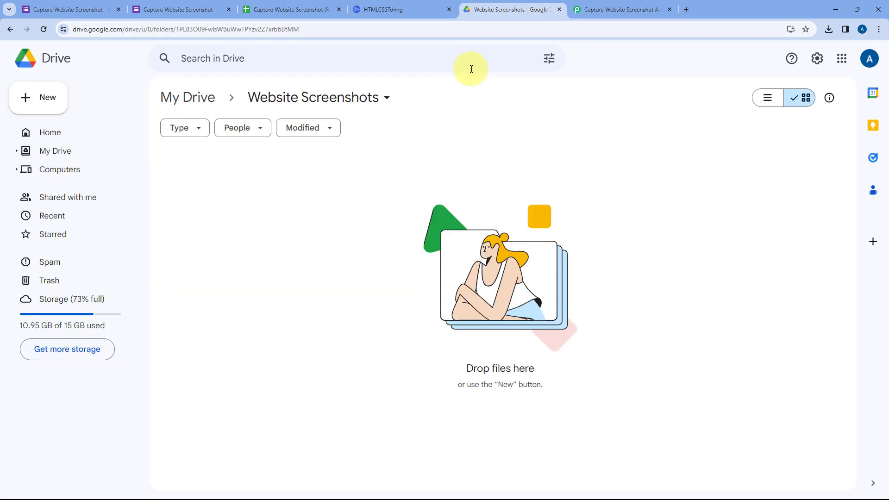
click(593, 8)
Expand the HTML to Image step and examine the full Image Url value in its test response.
scroll(483, 195, up, 7)
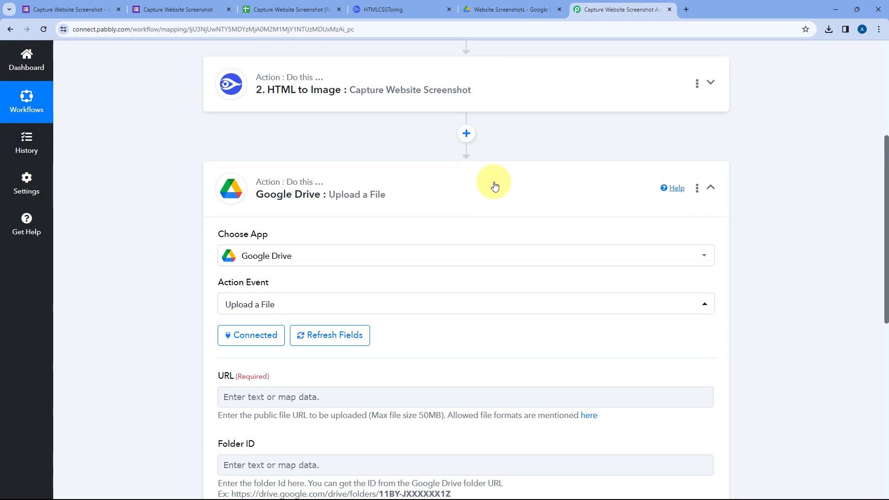
click(441, 222)
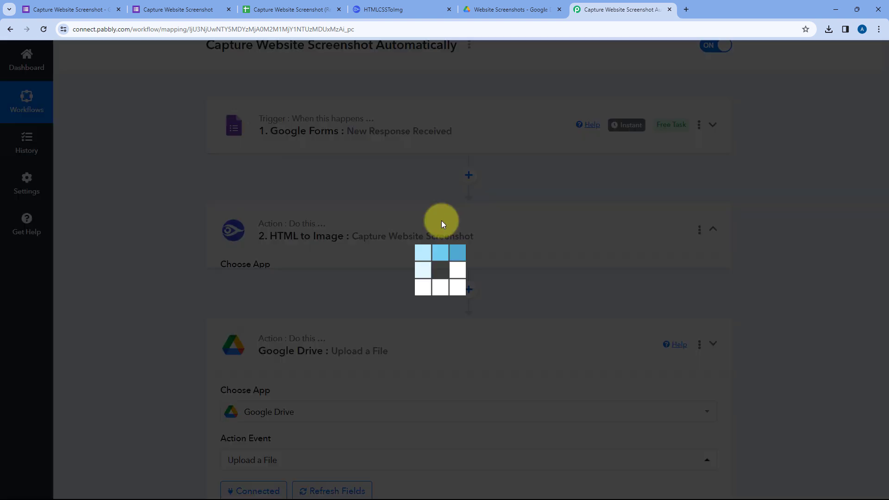
scroll(355, 193, down, 14)
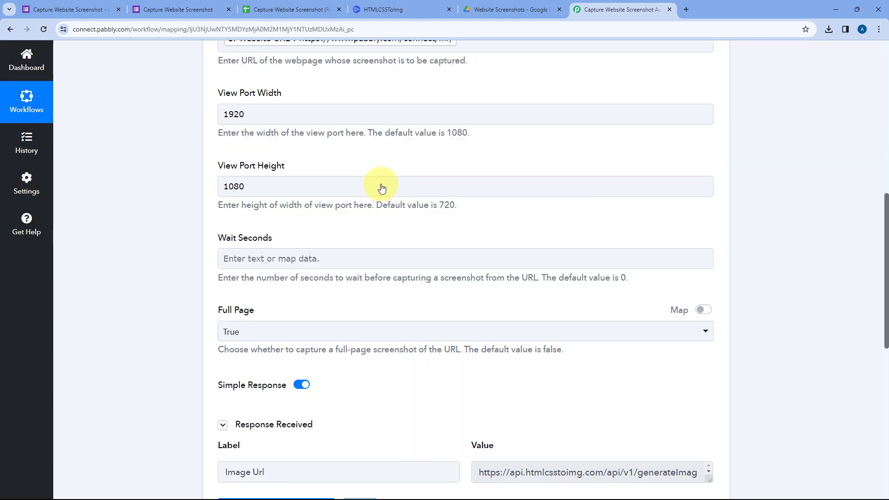
scroll(462, 211, down, 1)
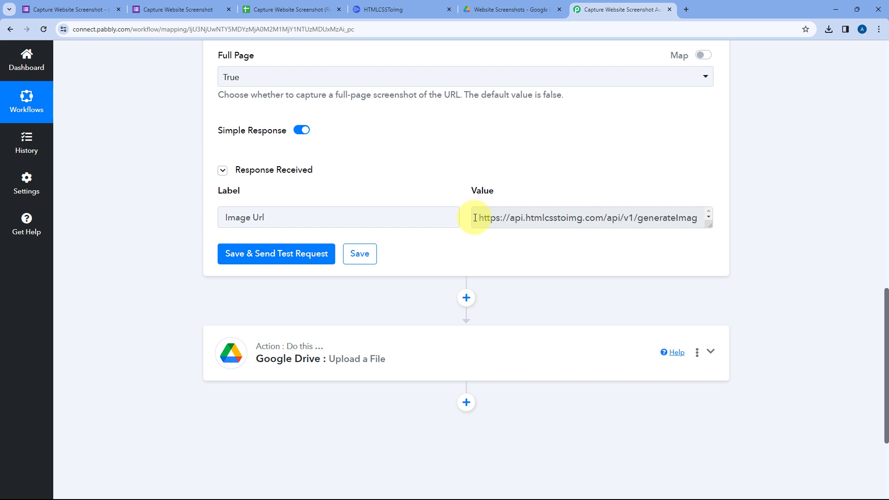
drag(475, 218, 711, 295)
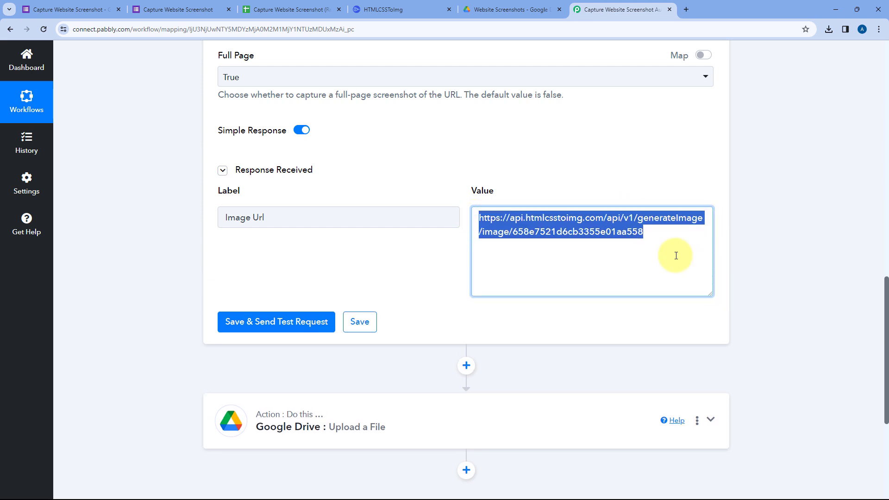
click(671, 244)
scroll(560, 176, down, 2)
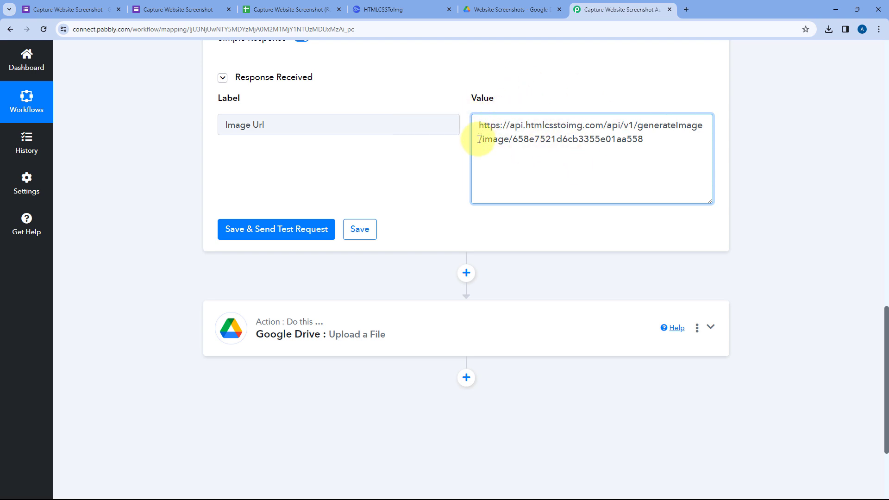
drag(506, 125, 655, 143)
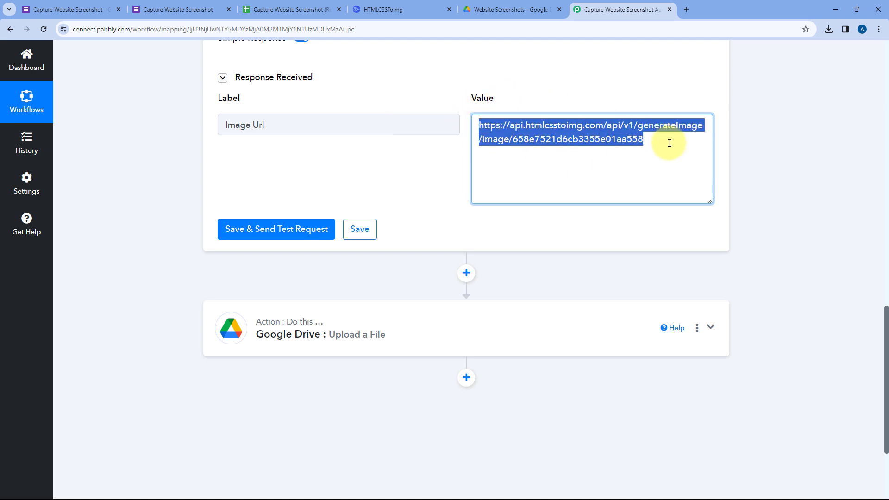
click(653, 142)
Reopen the Google Drive upload action and map its URL field to Image Url from the HTML to Image step.
click(368, 343)
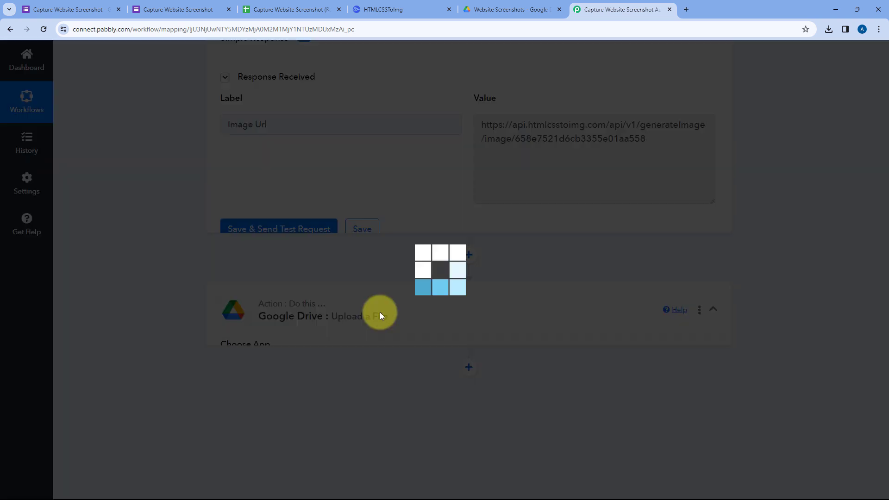
scroll(160, 179, down, 5)
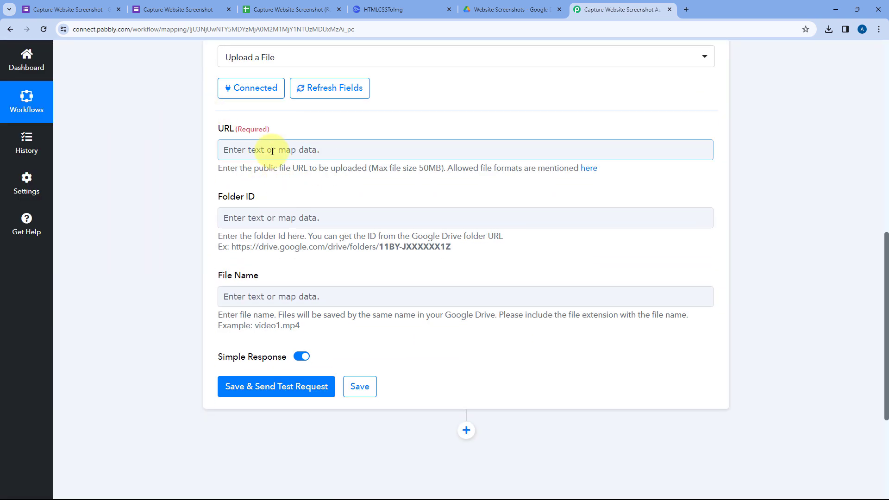
click(253, 148)
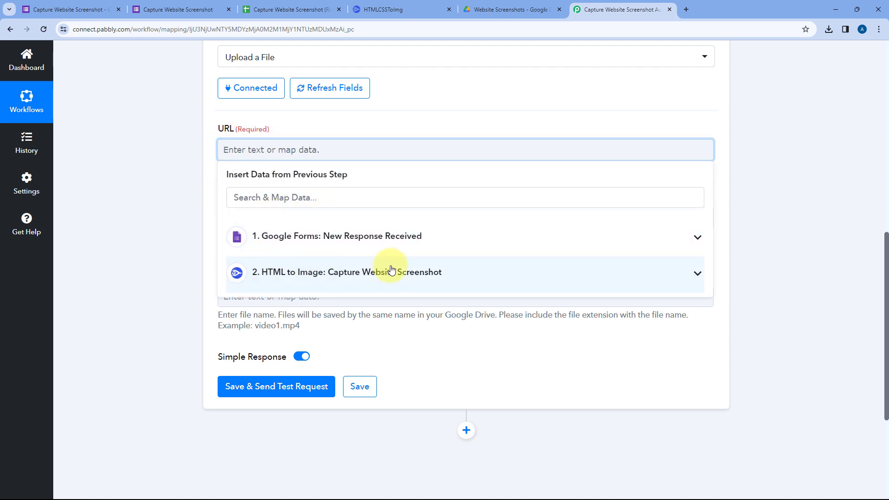
click(407, 270)
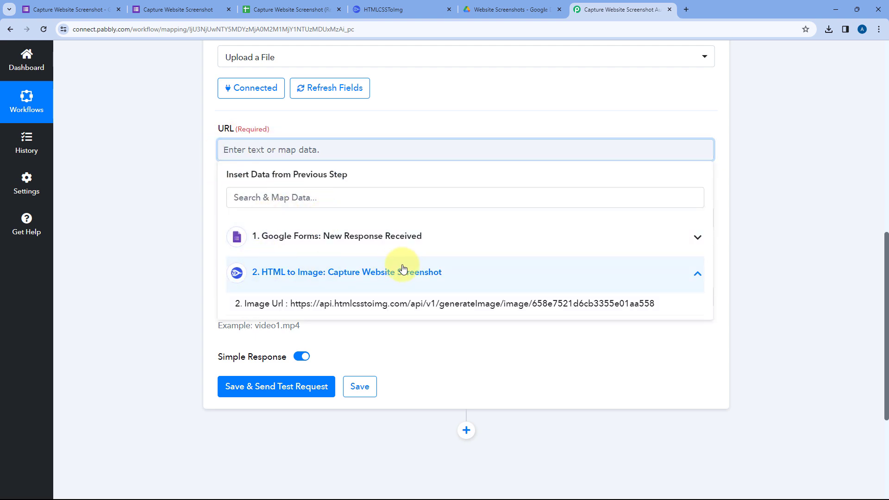
click(329, 303)
click(205, 178)
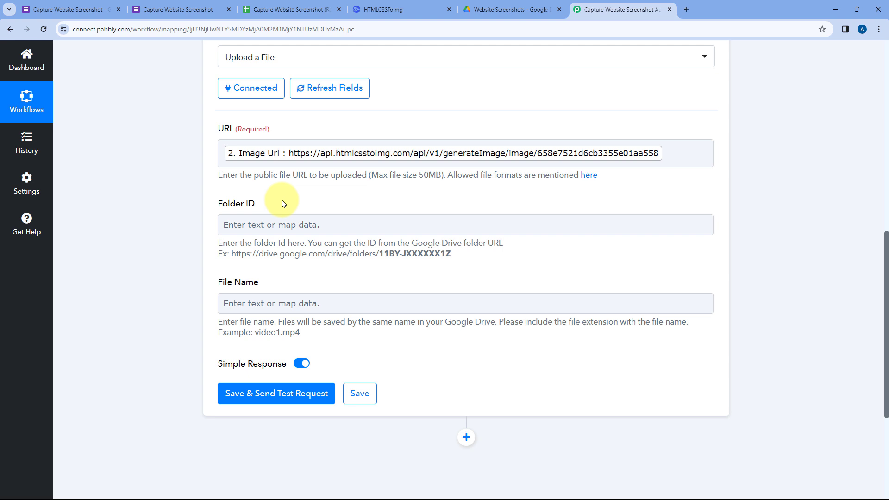
Copy the Website Screenshots folder's ID from its Google Drive URL and paste it into the upload action's Folder ID field.
click(511, 9)
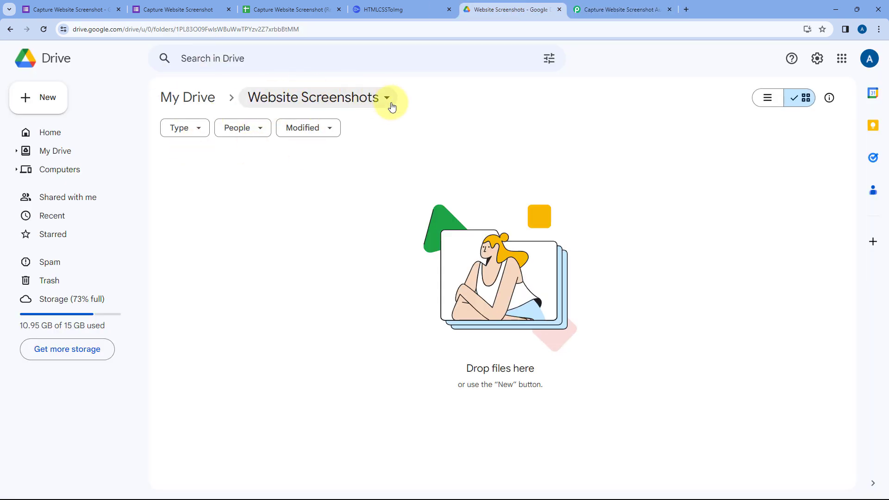
click(618, 9)
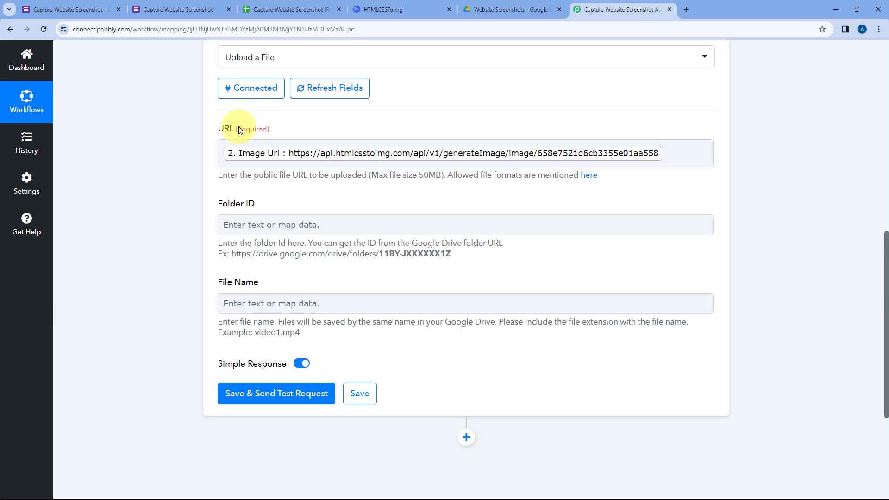
click(506, 7)
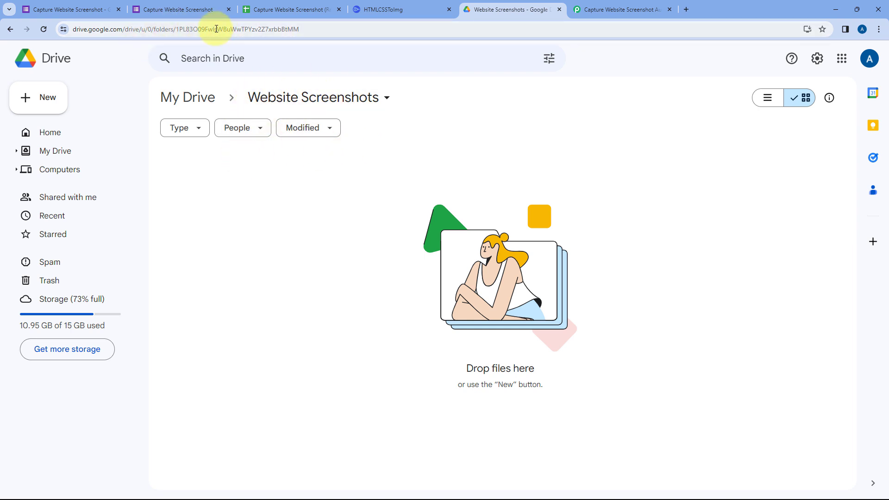
double_click(252, 31)
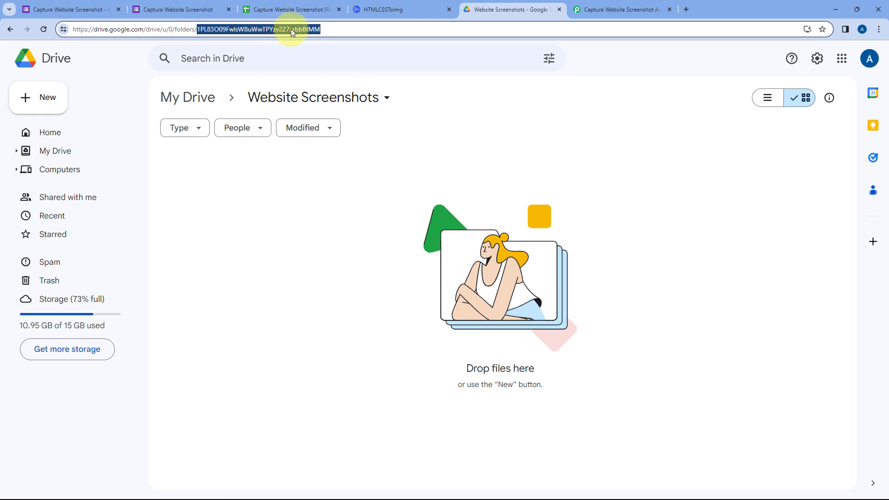
right_click(263, 28)
click(288, 113)
click(621, 6)
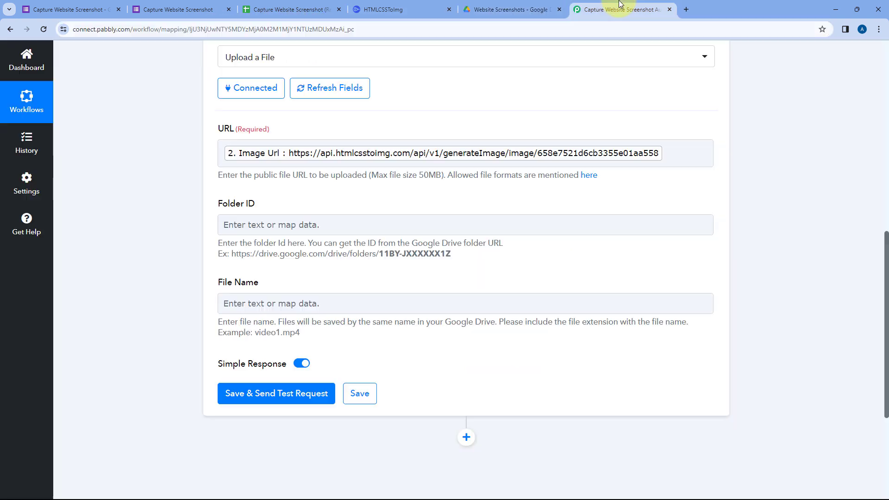
click(229, 223)
right_click(239, 225)
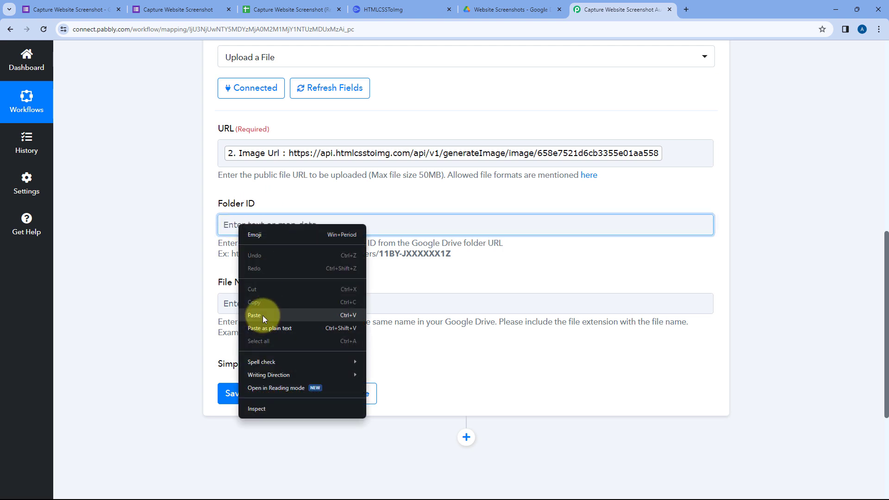
click(263, 316)
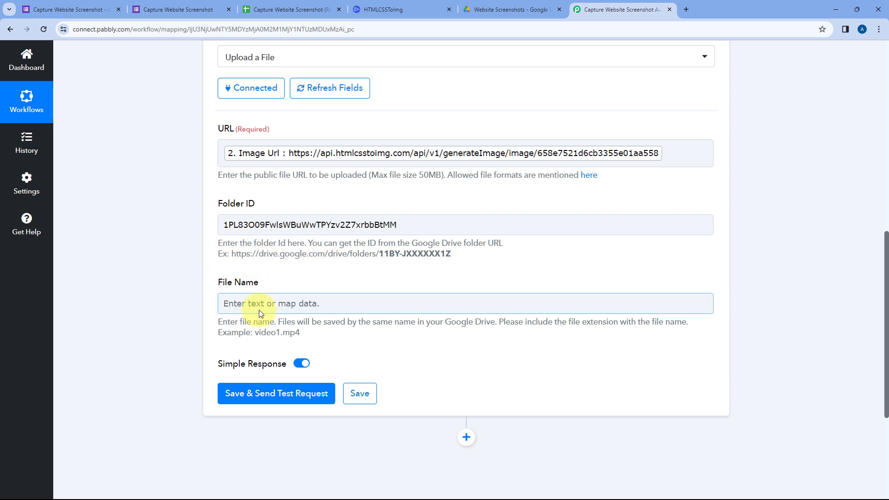
Set the File Name to the Google Forms Name and Website URL responses, separated by a hyphen.
click(238, 299)
click(255, 305)
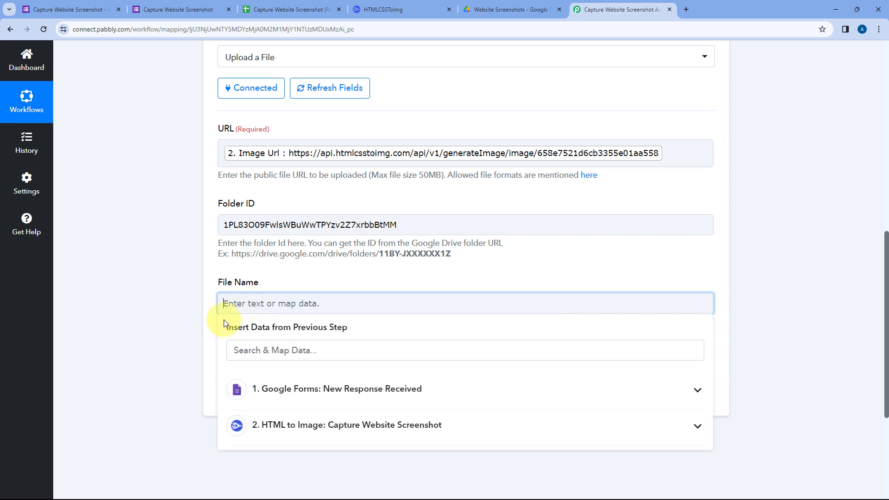
scroll(222, 324, down, 2)
click(368, 298)
scroll(285, 359, down, 4)
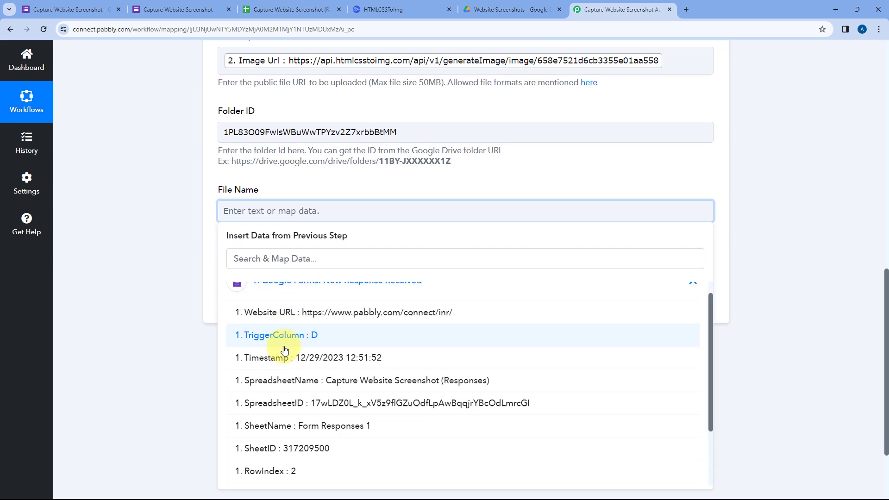
click(291, 414)
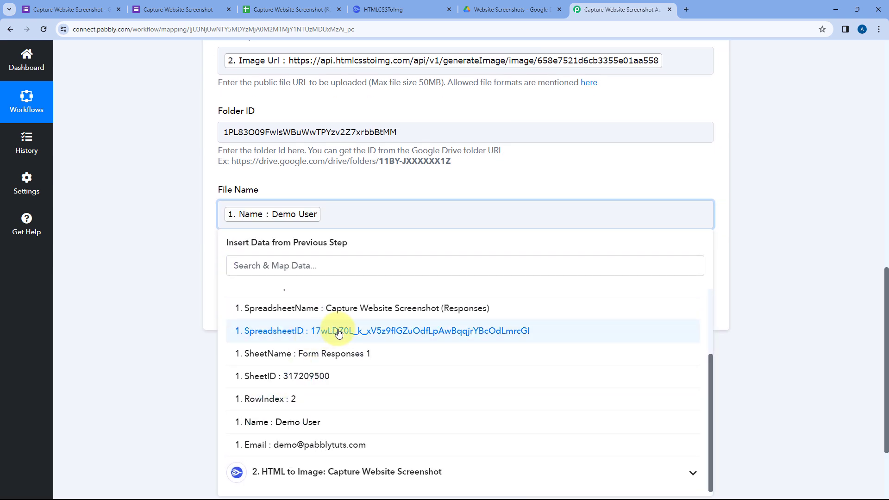
text(-)
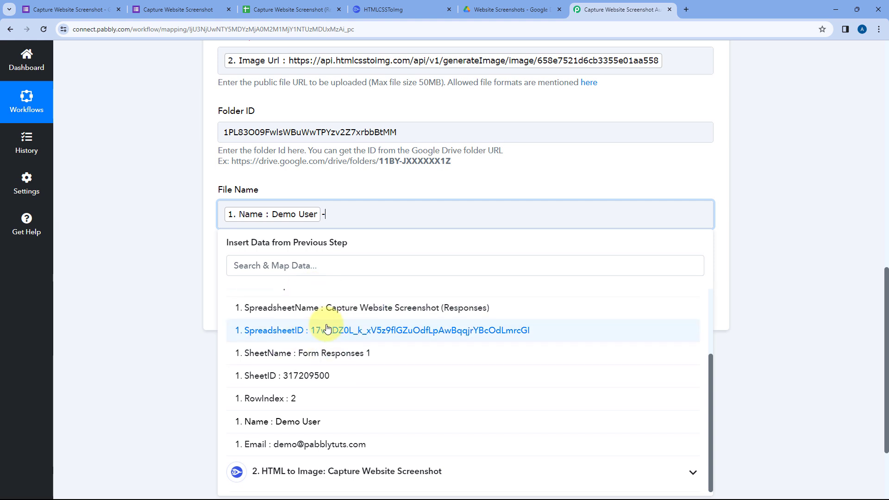
scroll(333, 352, up, 3)
click(333, 336)
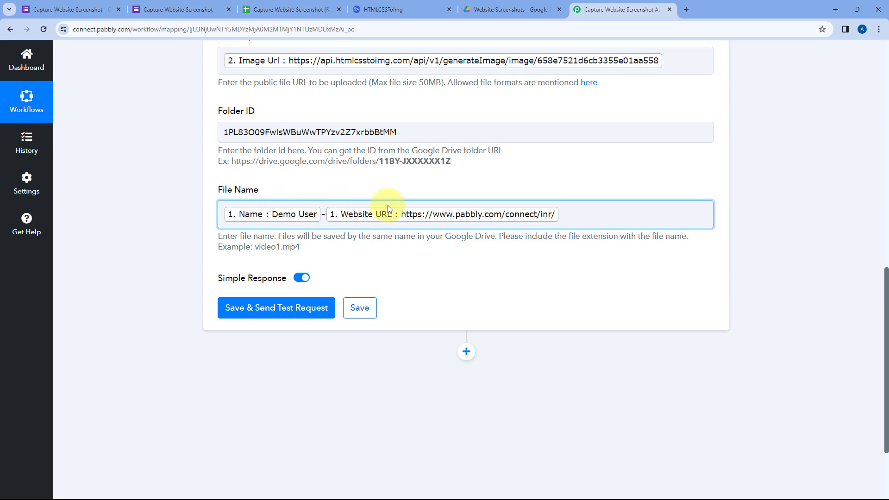
Check the Google Form, return to the workflow, and examine the HTML to Image step's Image Url response for the file format.
click(152, 6)
click(571, 5)
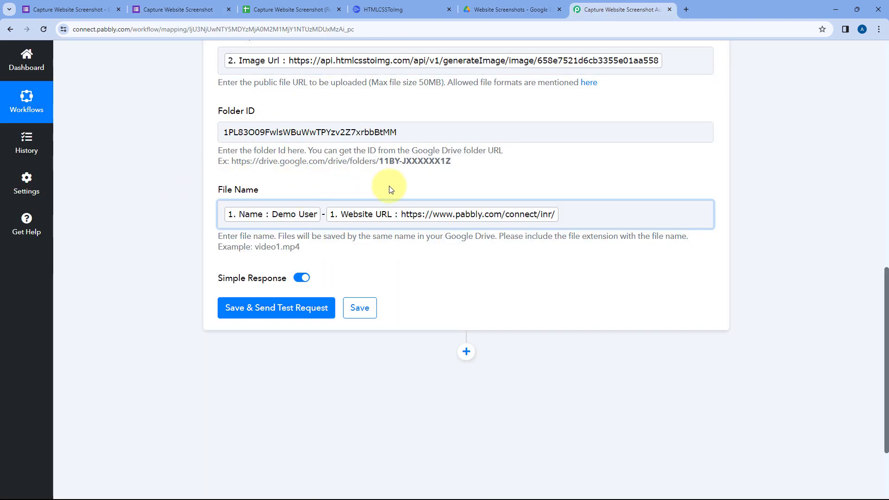
scroll(384, 192, up, 1)
scroll(412, 221, up, 7)
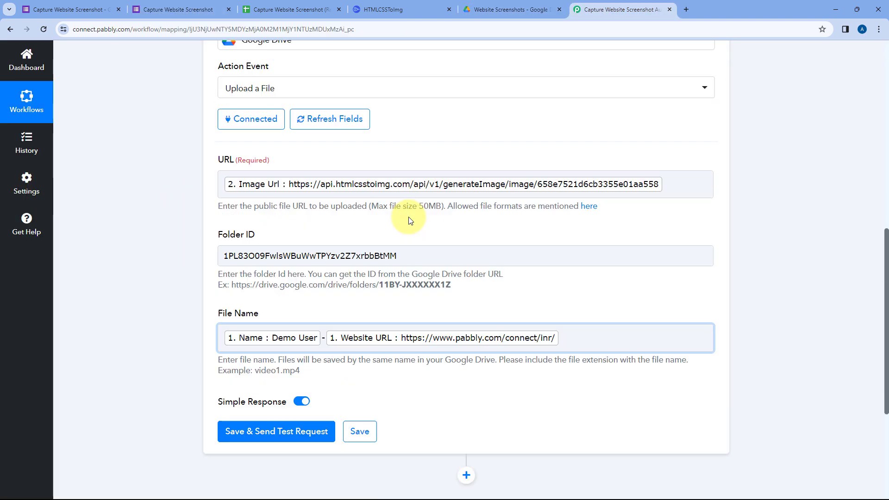
click(474, 122)
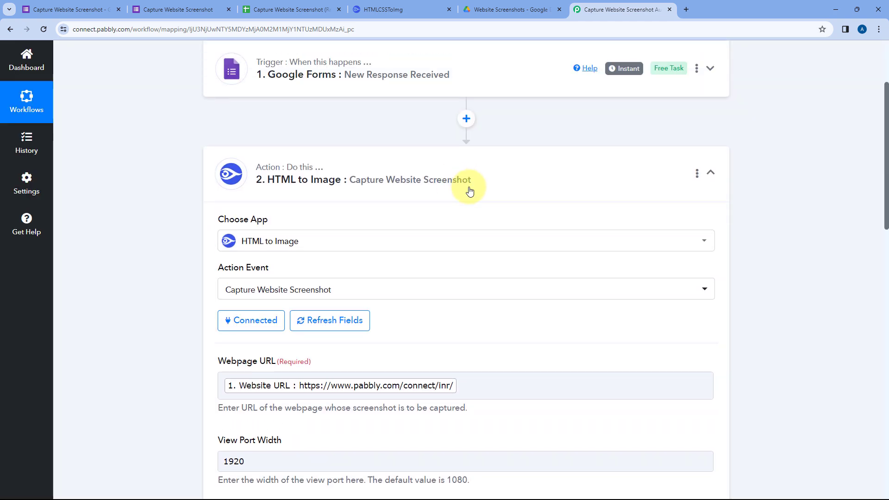
scroll(522, 182, down, 15)
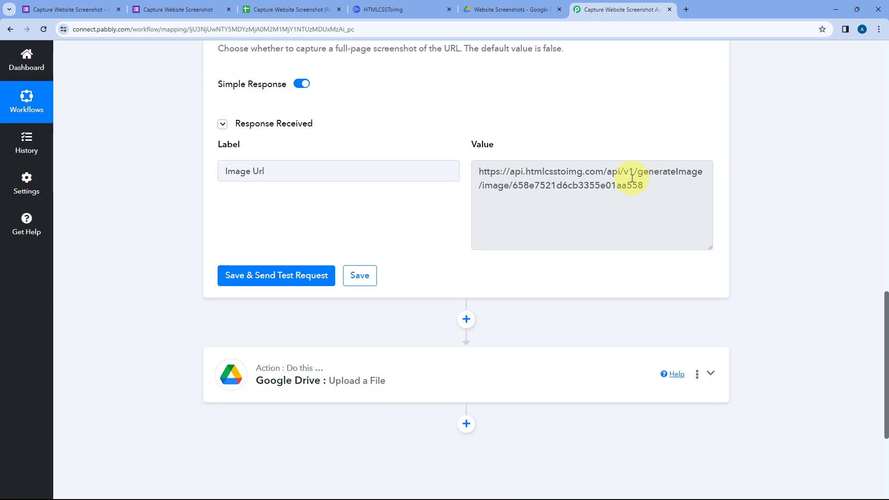
drag(477, 173, 661, 191)
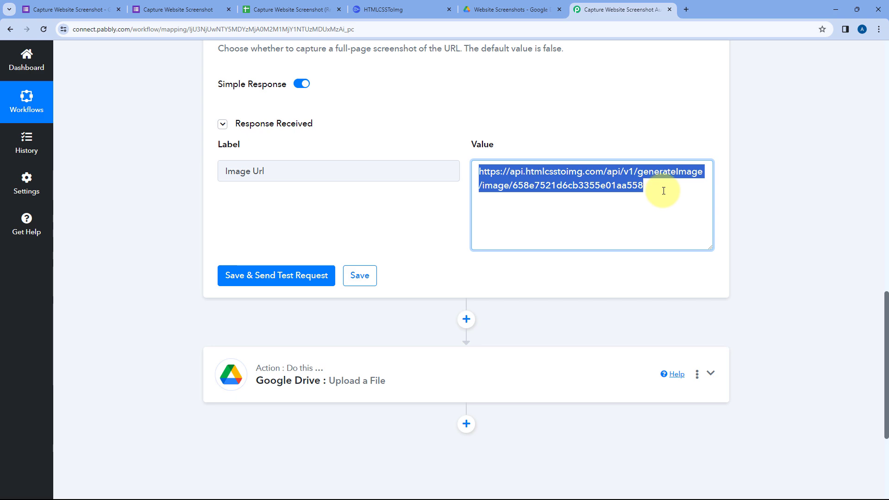
click(561, 125)
scroll(448, 123, down, 4)
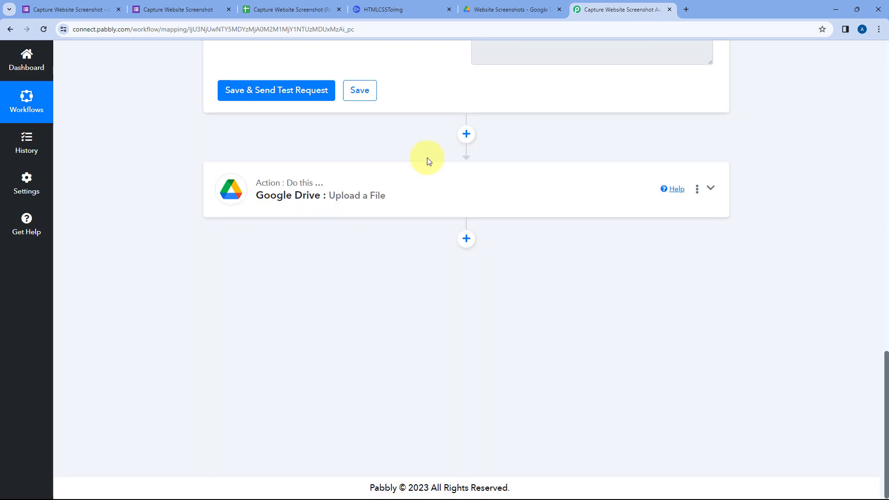
Reopen the Google Drive upload action and append the .png extension to the mapped File Name.
click(423, 180)
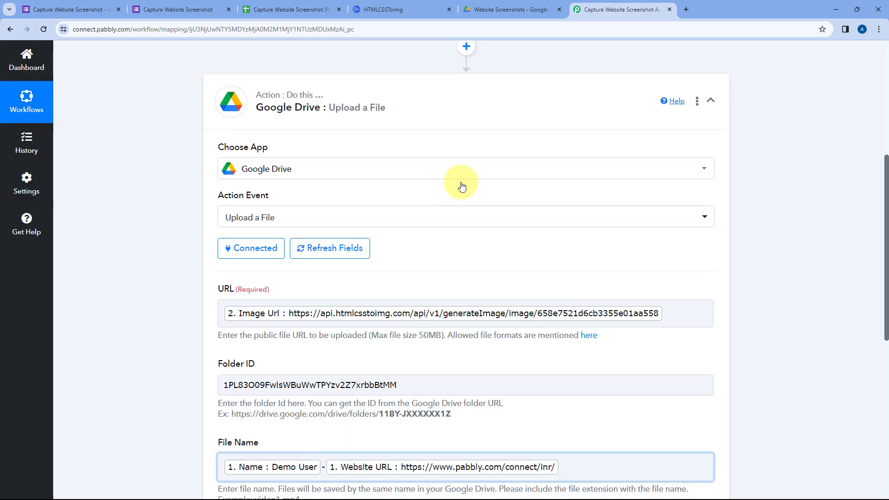
scroll(461, 187, down, 5)
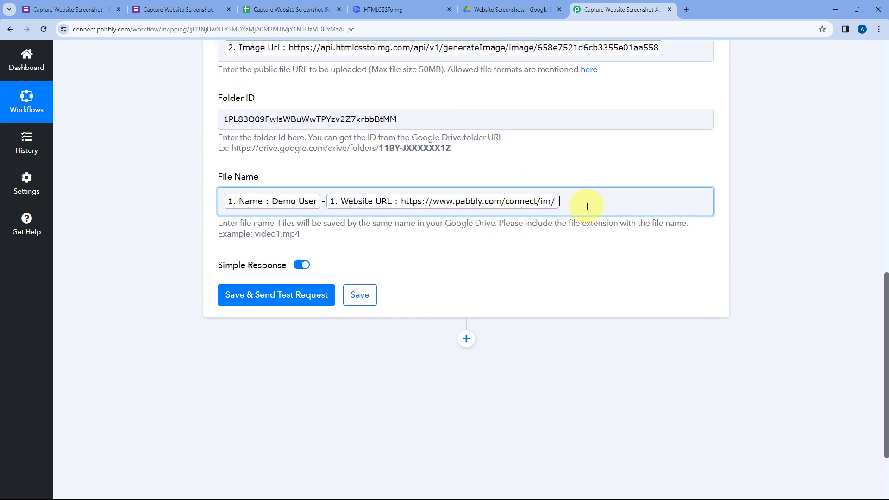
click(587, 207)
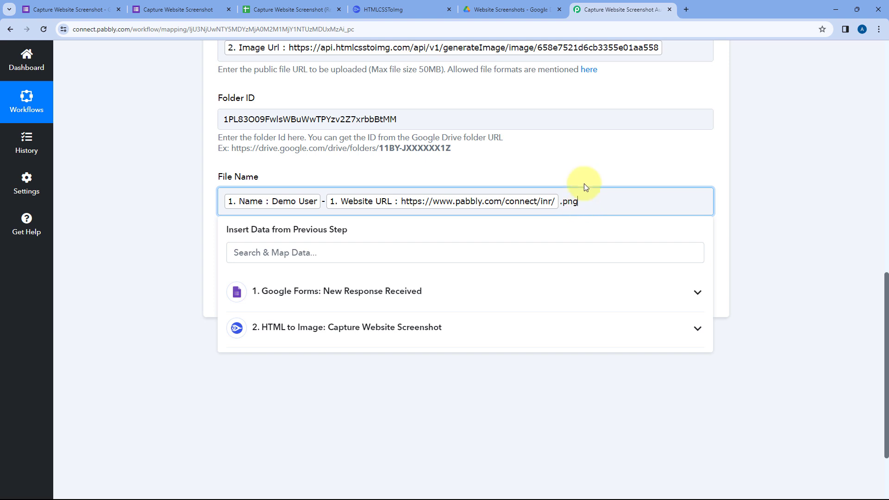
click(587, 183)
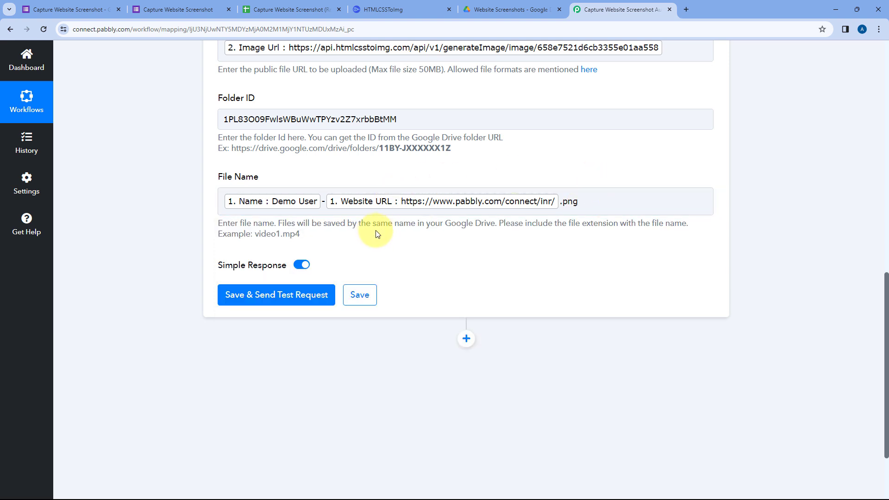
click(546, 212)
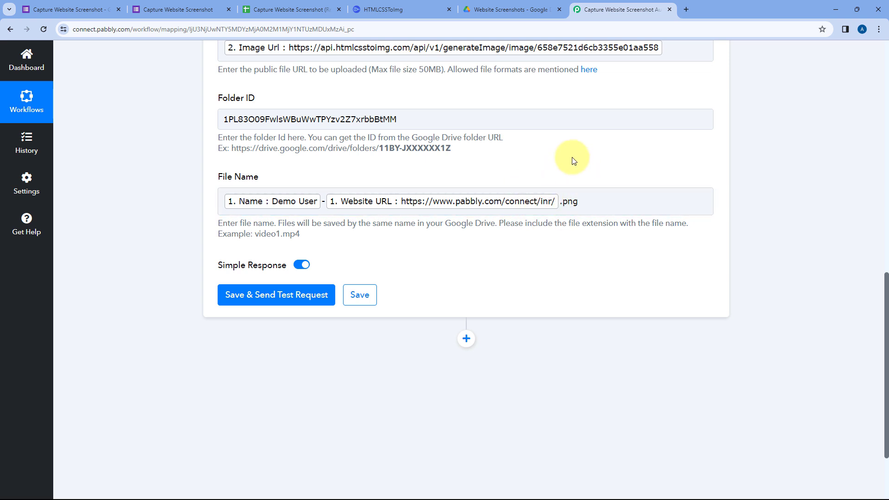
drag(589, 203, 561, 202)
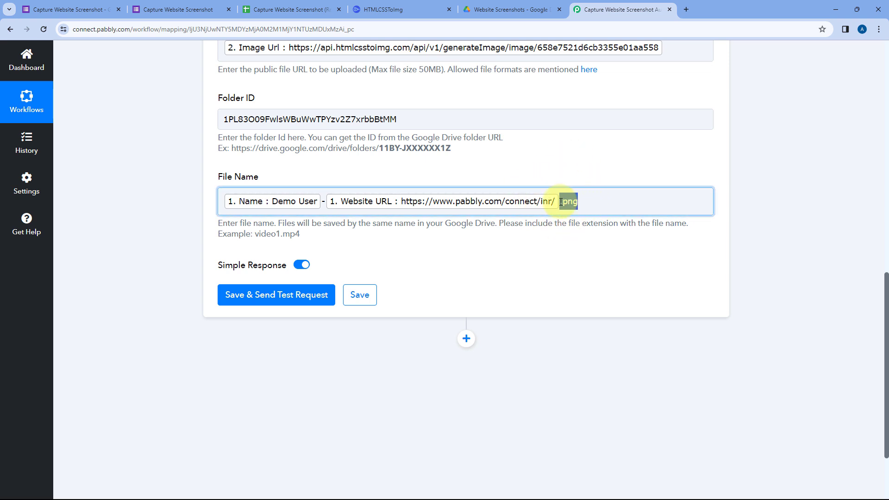
click(573, 165)
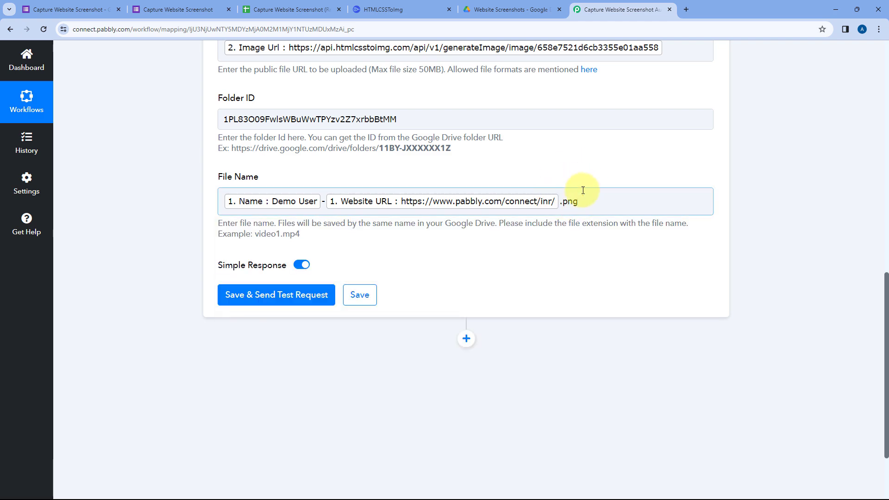
Review the HTML to Image step, reopen the Google Drive upload action, and save it while sending a test request.
scroll(583, 190, up, 9)
click(571, 169)
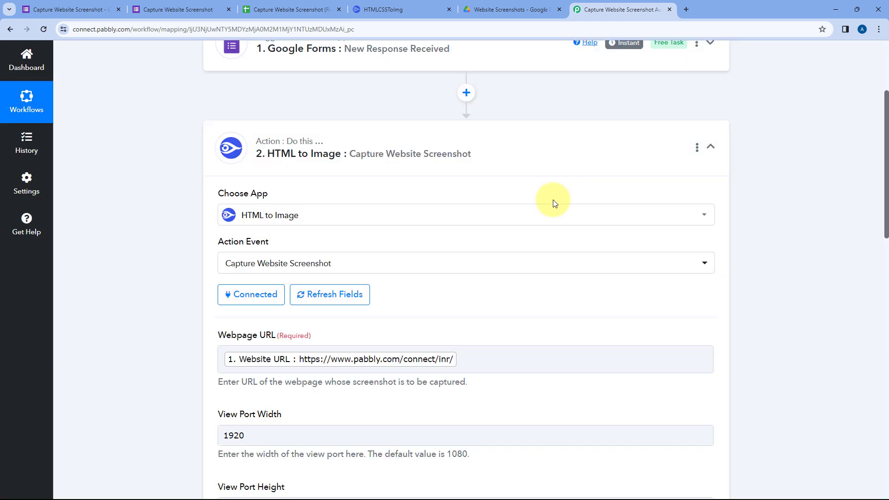
scroll(556, 206, down, 10)
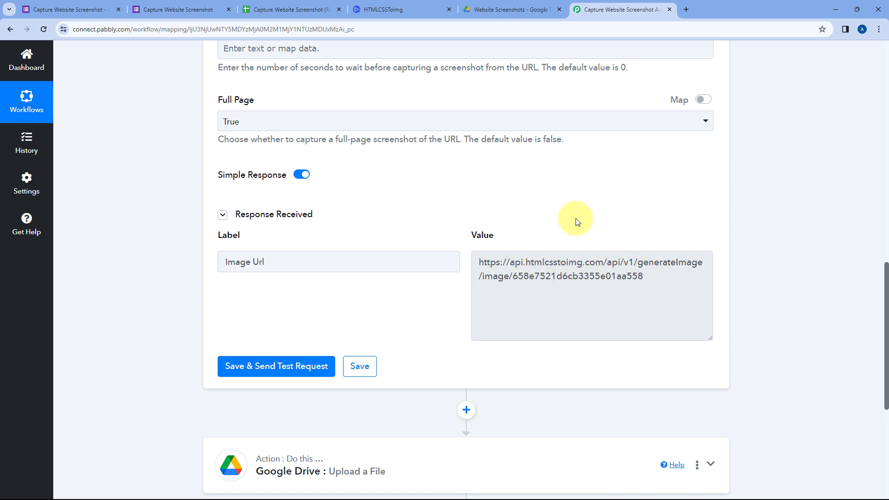
scroll(572, 221, down, 6)
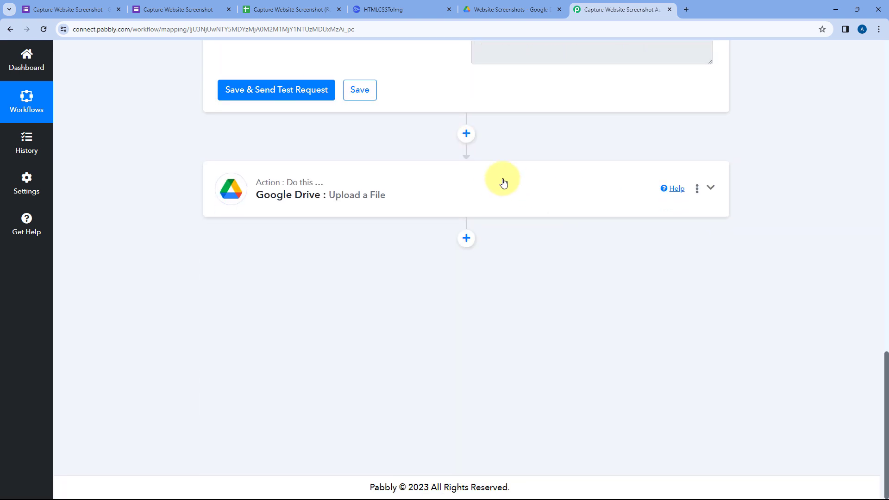
click(492, 184)
scroll(495, 175, down, 6)
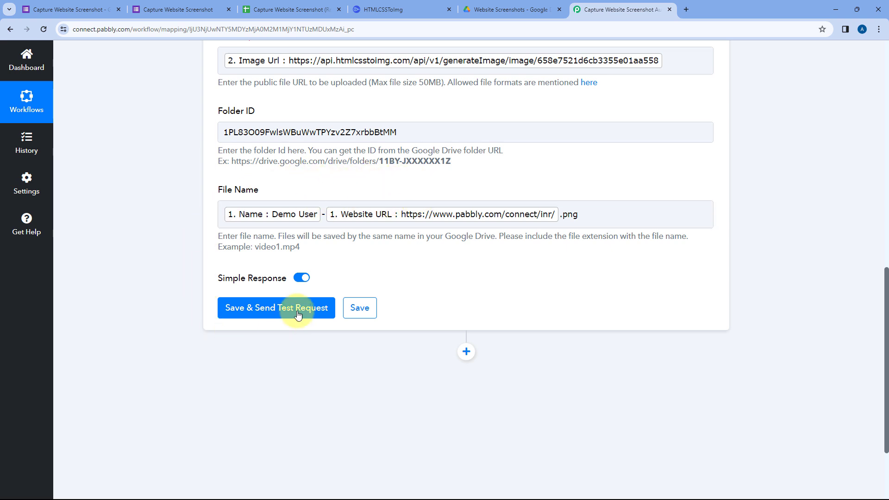
click(271, 309)
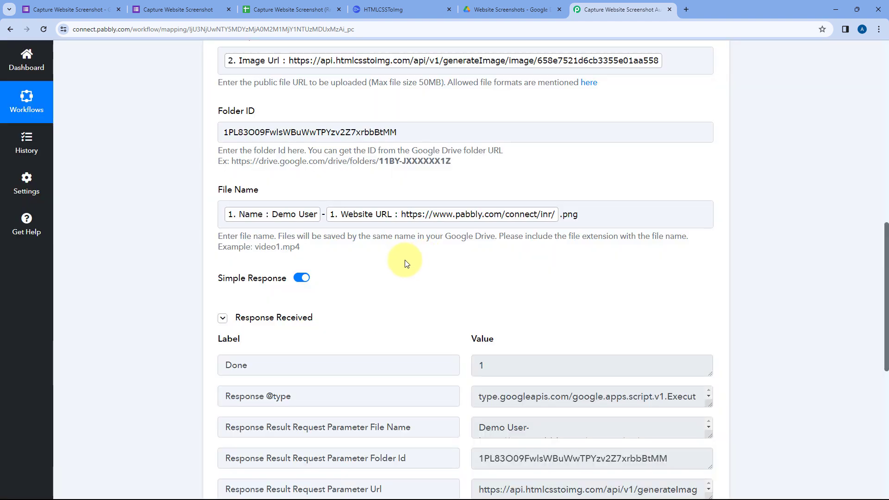
Examine the upload test response and compare it with the mapped URL, Folder ID and File Name fields.
scroll(407, 258, down, 4)
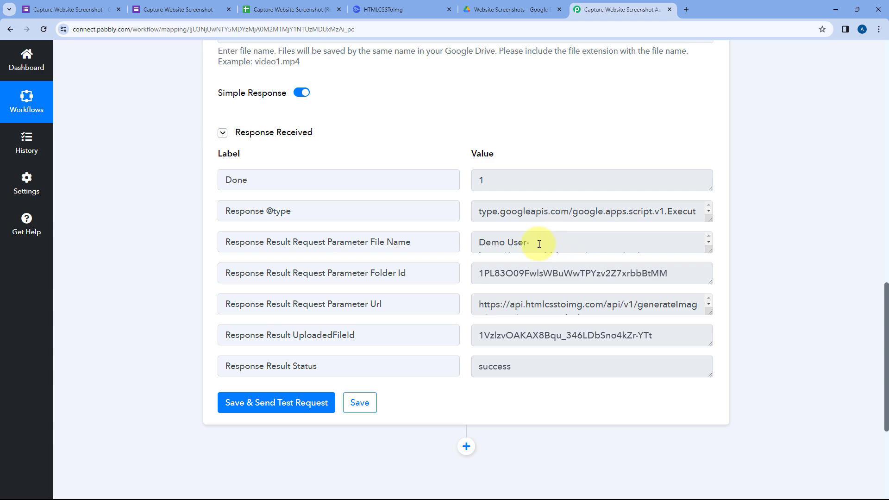
scroll(469, 234, down, 2)
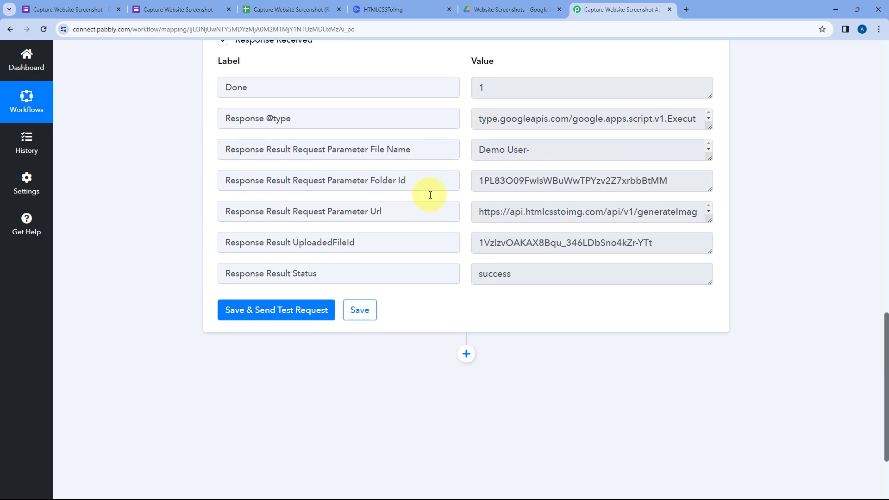
scroll(431, 195, up, 9)
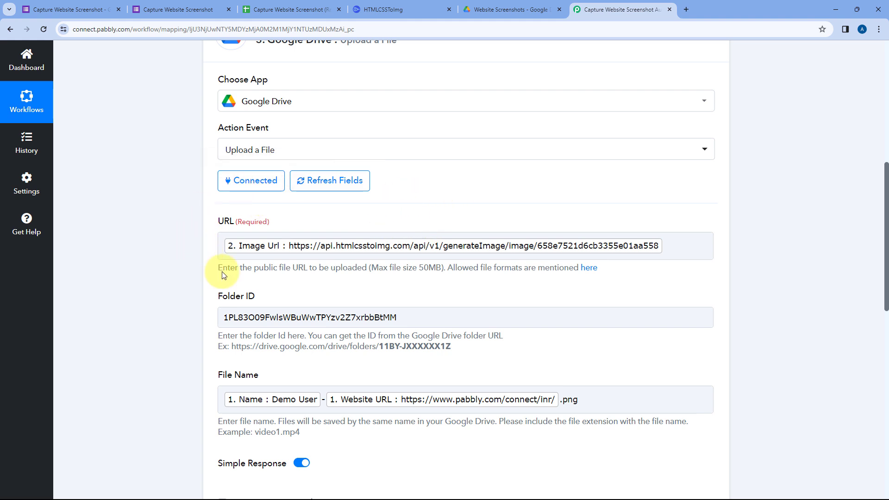
scroll(448, 261, down, 4)
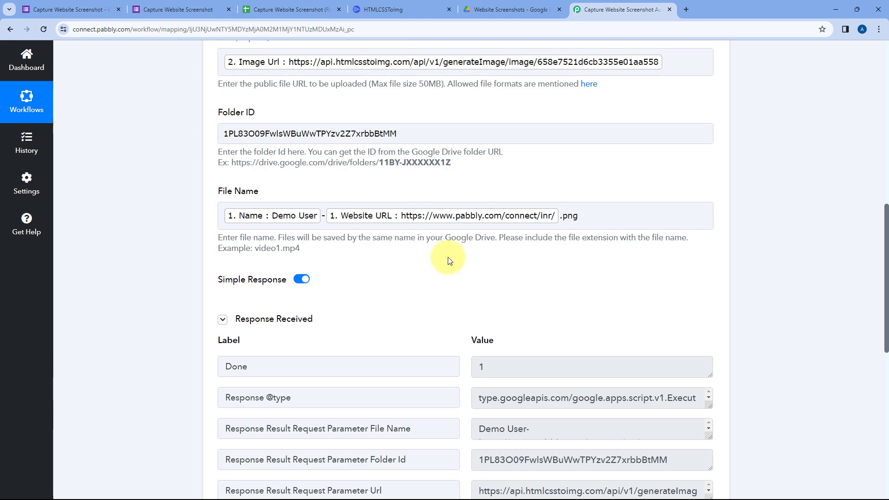
scroll(448, 260, down, 1)
scroll(452, 244, down, 2)
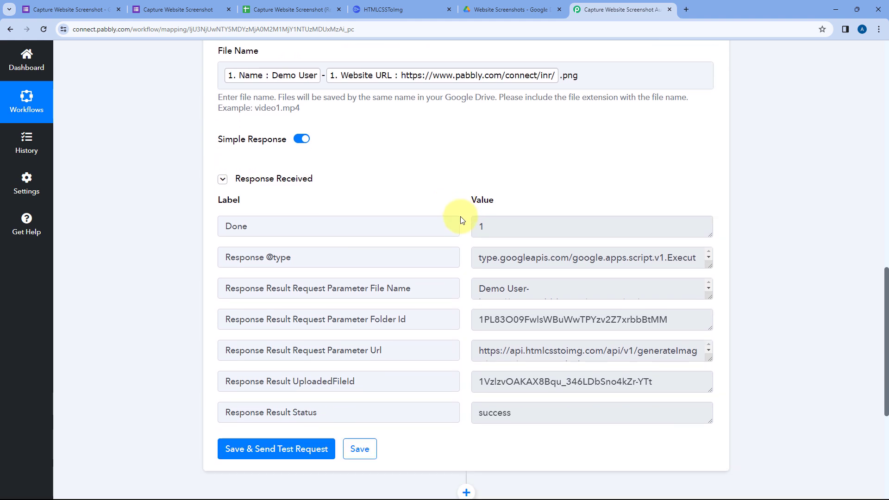
Open the uploaded PNG in the Website Screenshots folder in Google Drive, inspect the captured Pabbly Connect page, and close the preview.
click(496, 10)
click(336, 207)
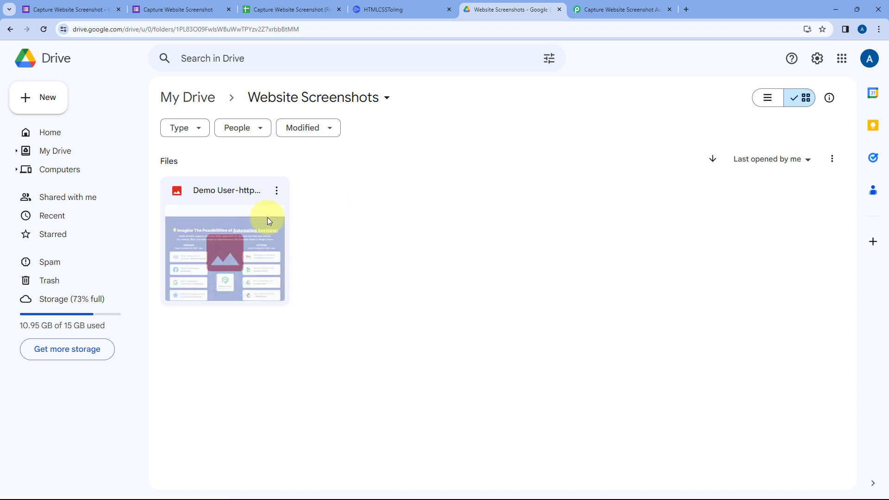
double_click(245, 214)
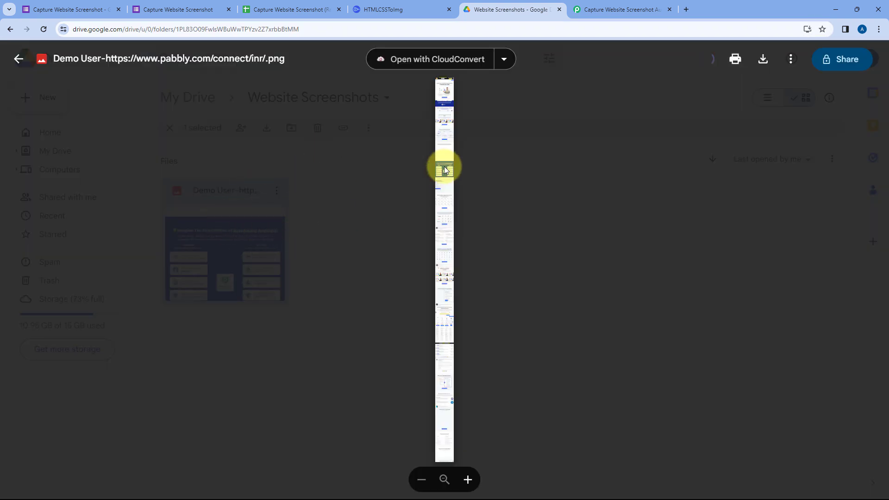
scroll(443, 167, up, 3)
scroll(458, 185, down, 5)
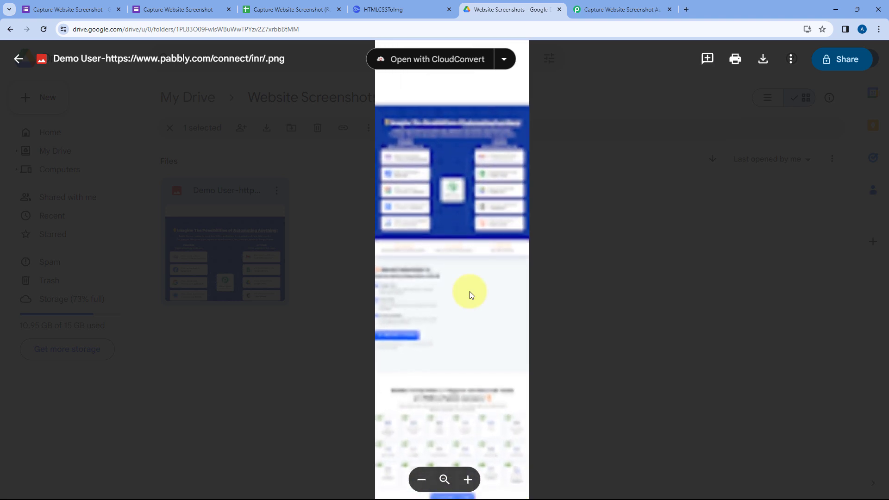
scroll(466, 175, up, 5)
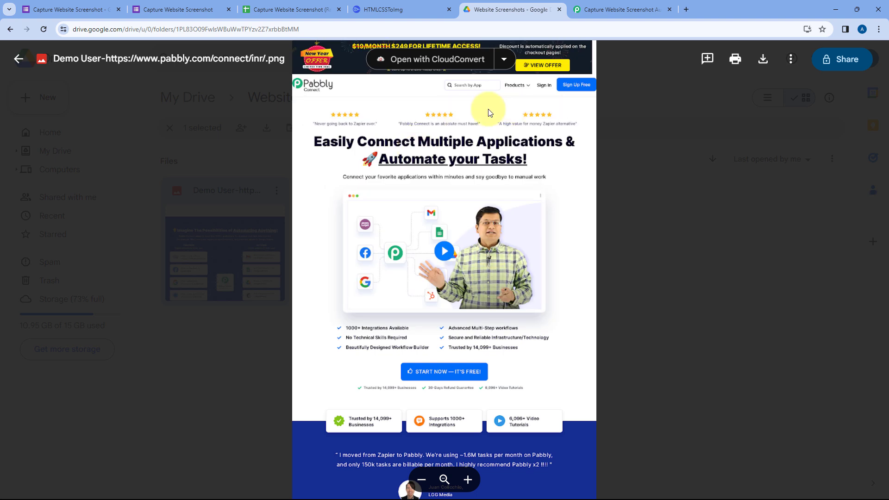
click(162, 9)
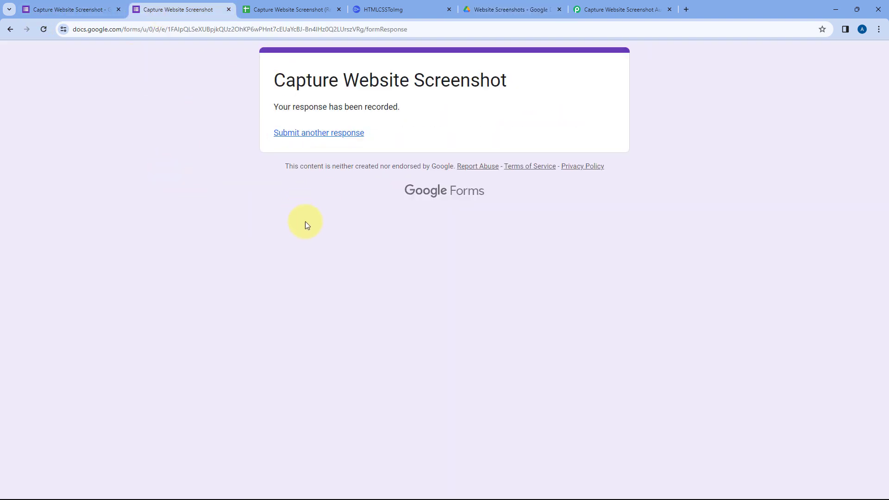
click(501, 4)
click(649, 164)
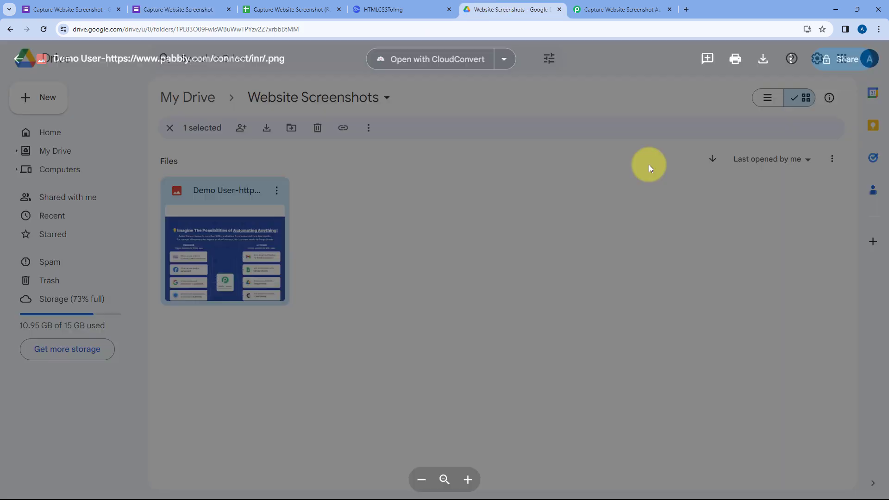
Return to the Pabbly Connect workflow and collapse the Google Drive upload action.
click(601, 10)
scroll(581, 281, up, 11)
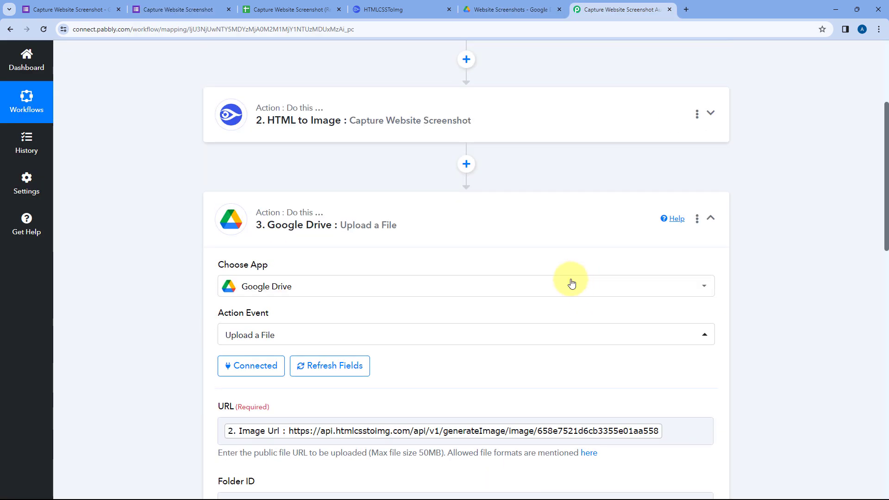
click(591, 215)
scroll(569, 220, up, 4)
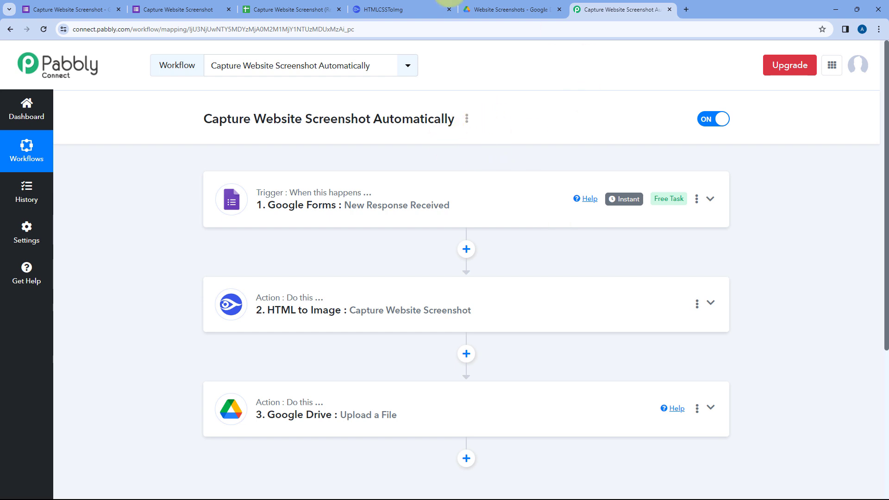
Reload the Capture Website Screenshot form for a new response, and check the Website Screenshots folder and the workflow.
click(179, 8)
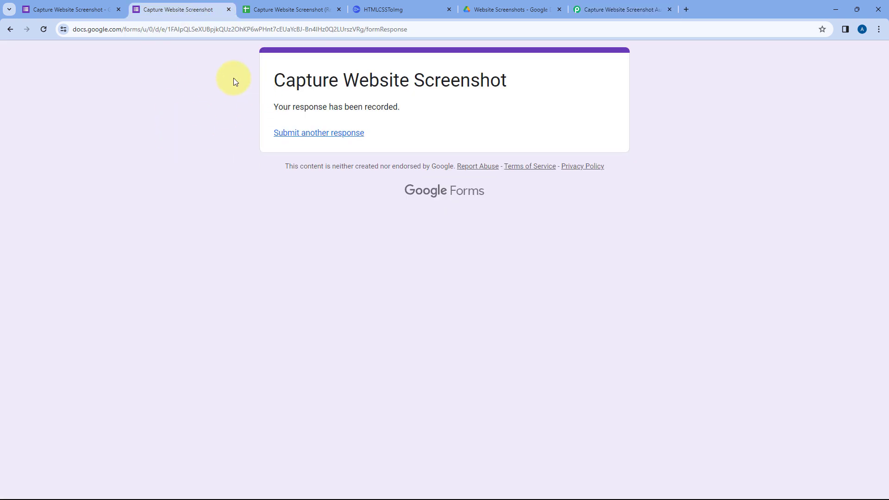
key(F5)
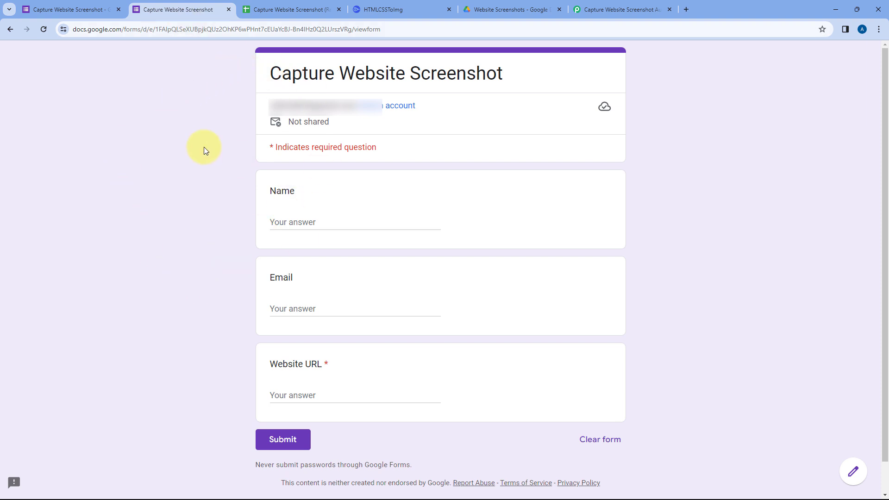
click(495, 5)
click(329, 213)
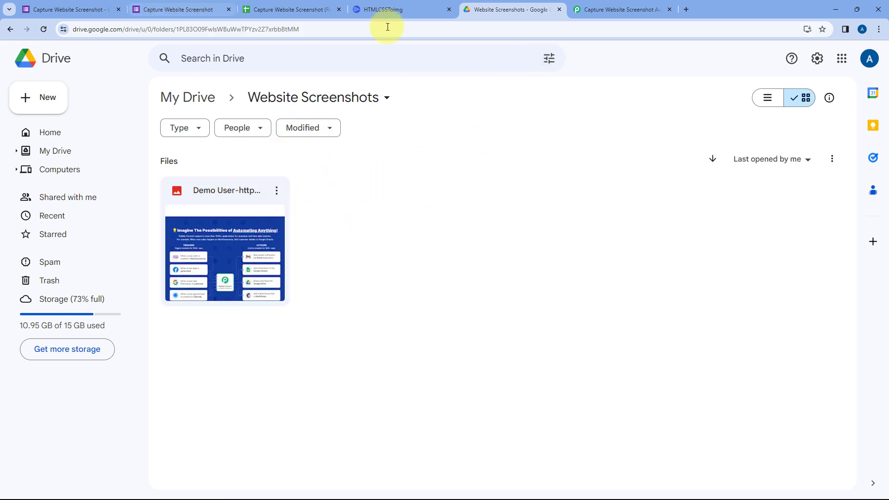
click(593, 9)
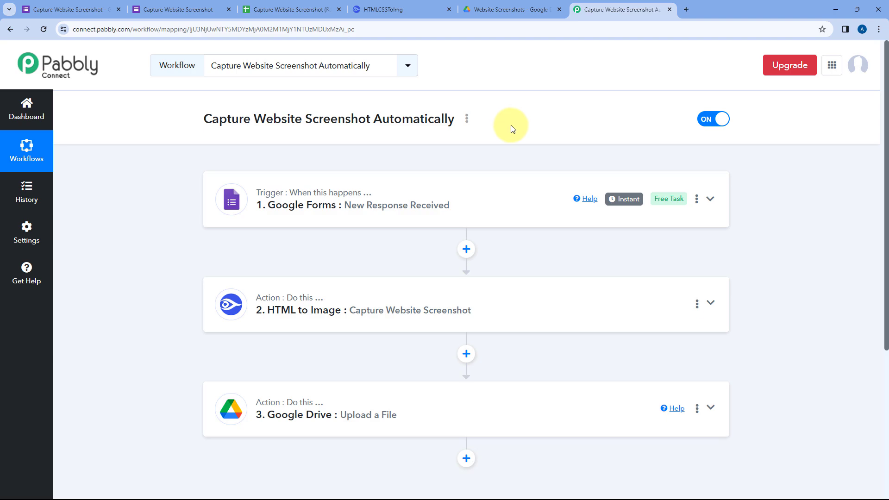
Open pabbly.com in a new browser tab, go to the Pabbly Subscription Billing page, and copy its web address.
key(ctrl+t)
text(pabb)
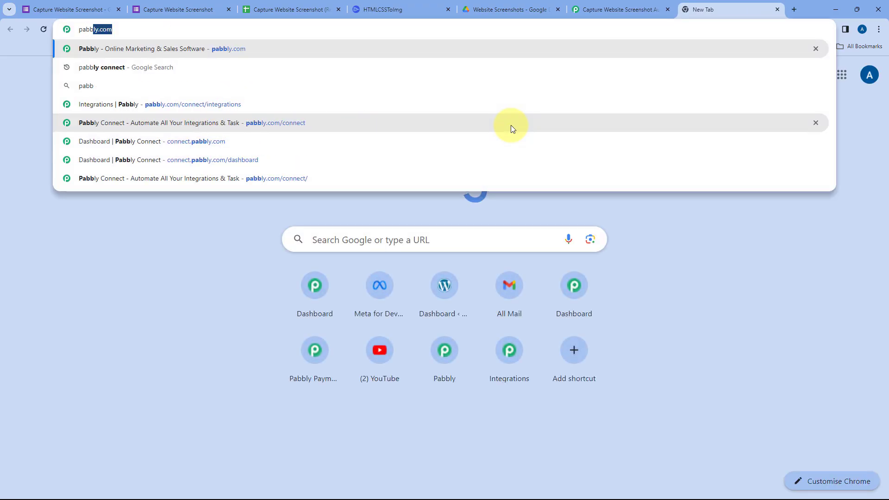
key(Return)
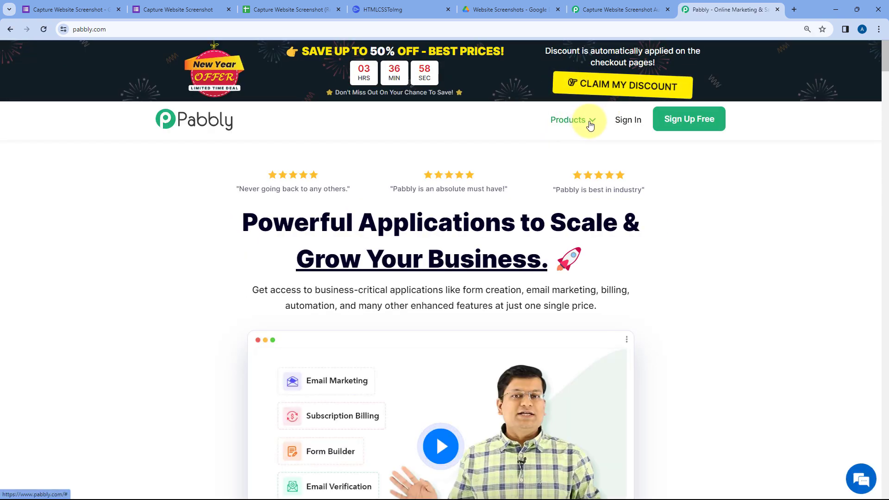
click(588, 122)
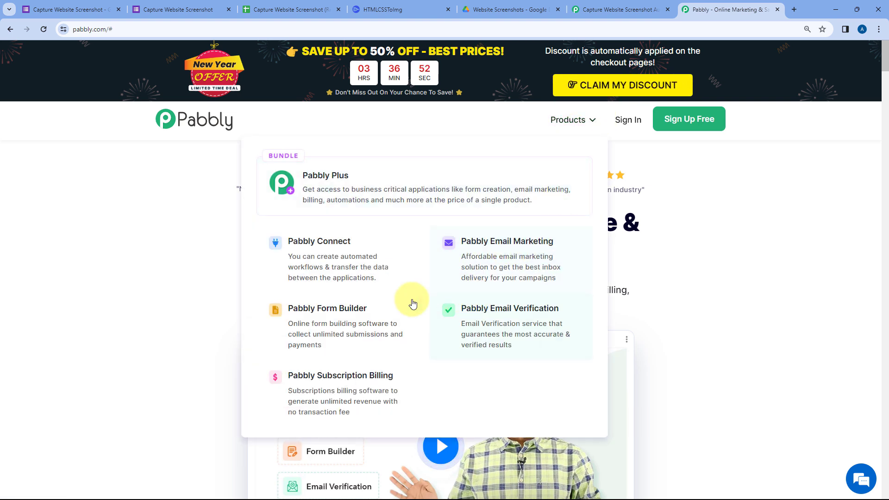
click(359, 390)
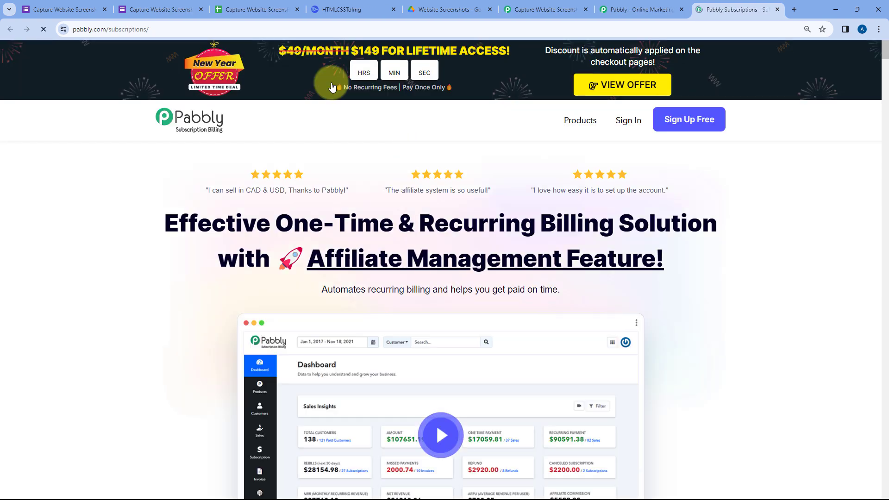
click(188, 29)
key(ctrl+c)
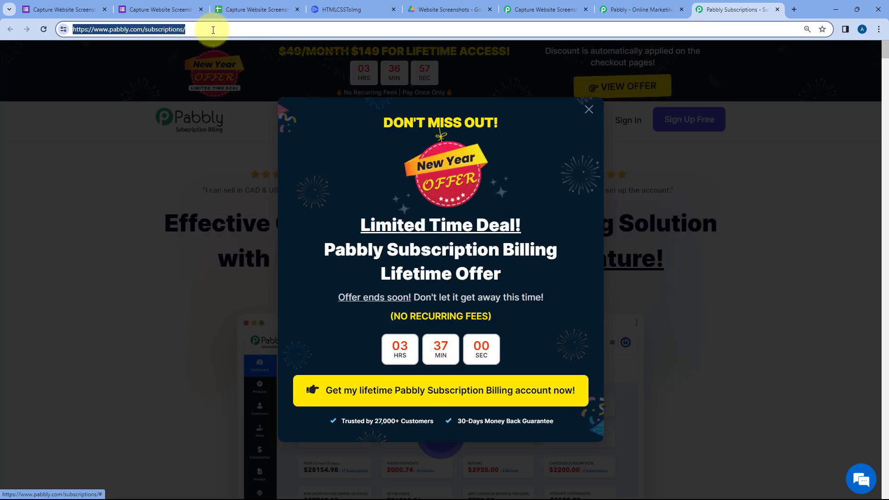
click(153, 9)
click(305, 398)
key(ctrl+v)
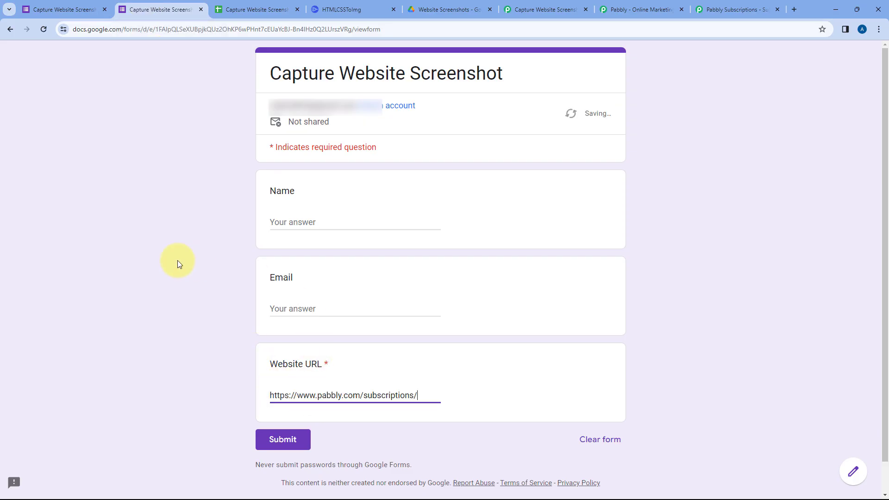
Fill in the test respondent's name and e-mail, and submit the form response.
click(309, 222)
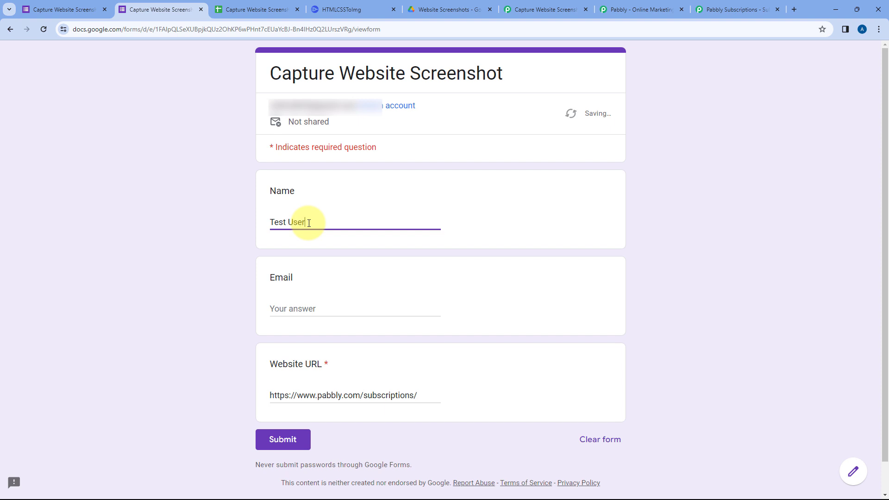
key(Tab)
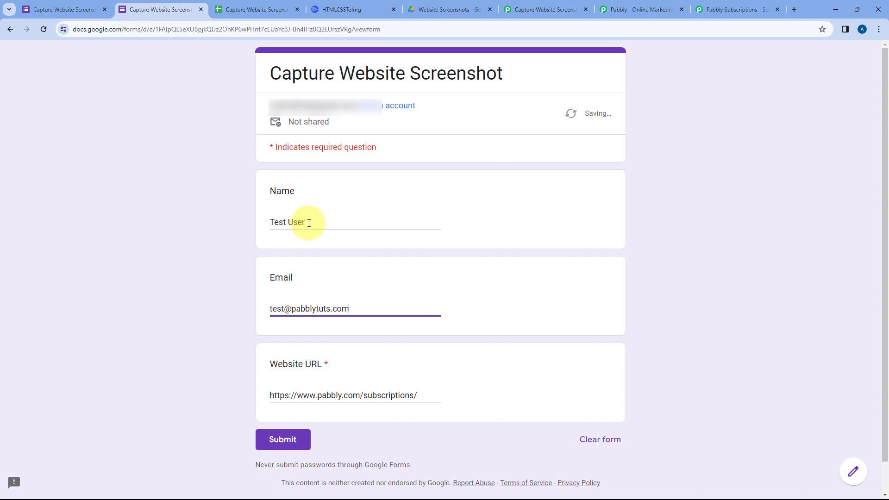
click(222, 214)
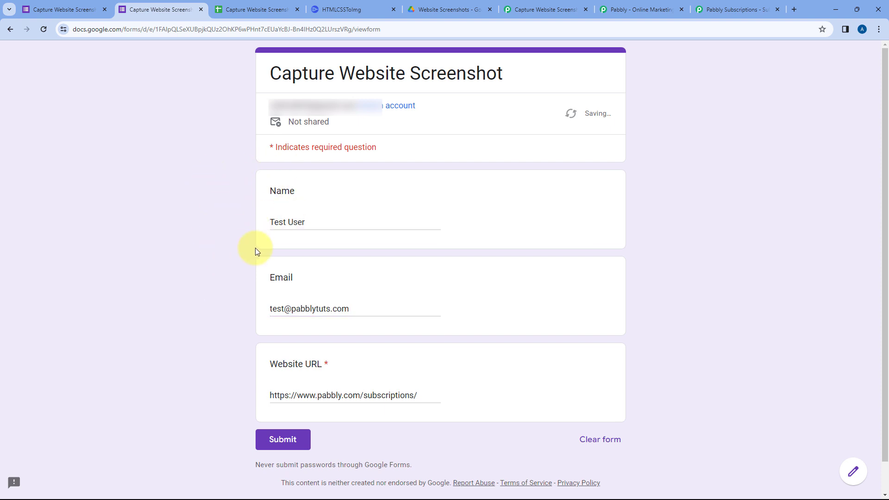
drag(265, 222, 318, 223)
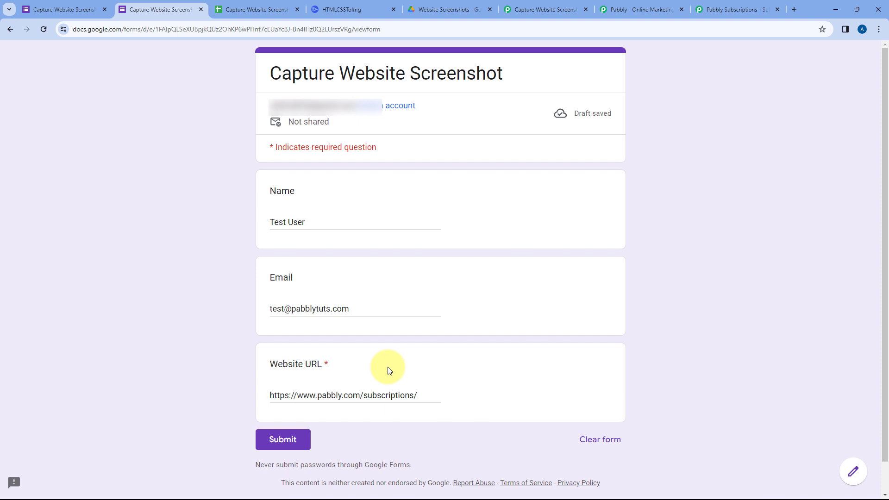
click(287, 440)
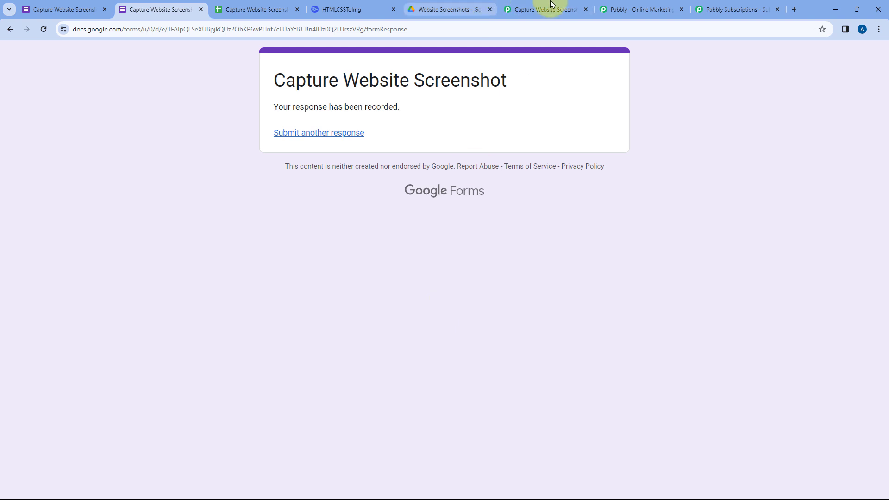
Check the workflow, the form confirmation and the Website Screenshots folder in Google Drive for the new screenshot file.
click(540, 10)
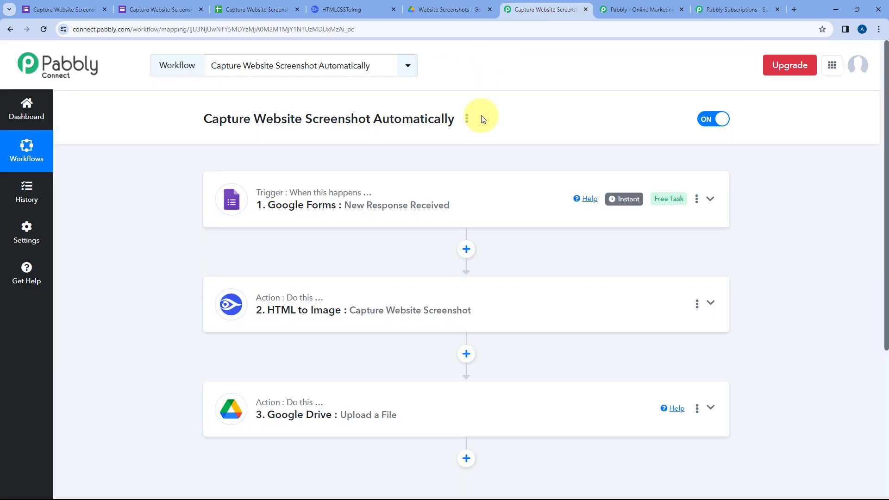
click(452, 10)
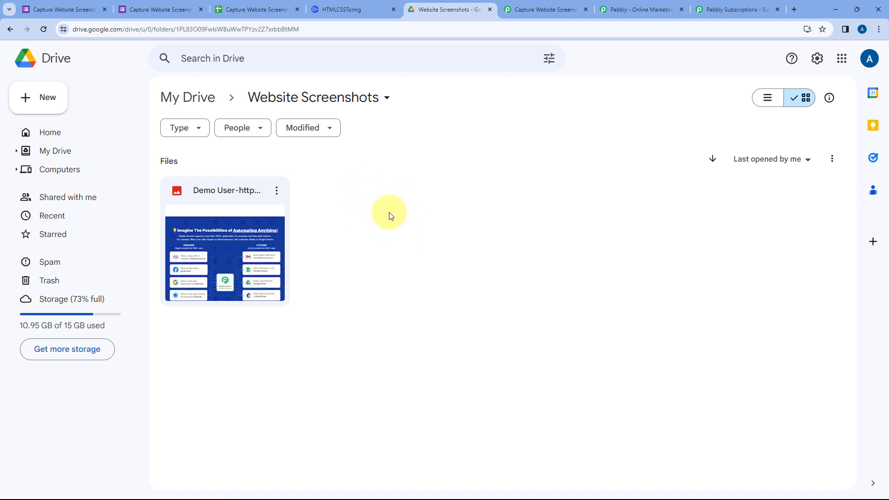
click(160, 9)
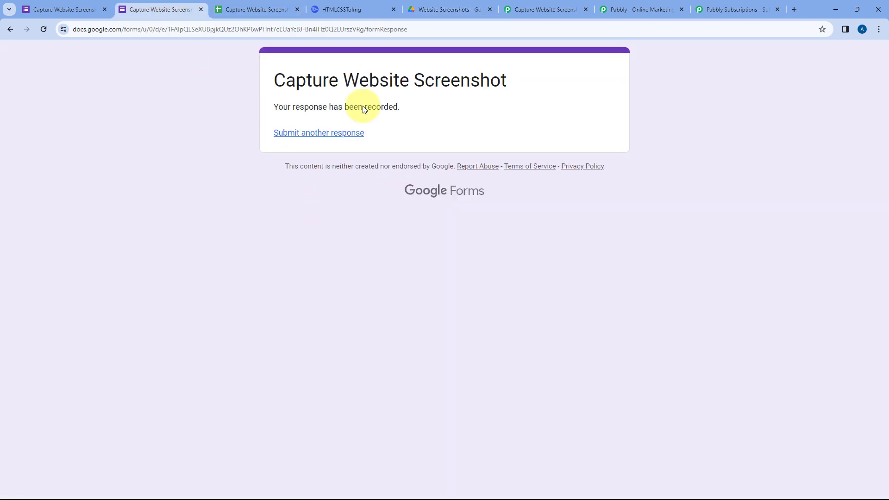
click(444, 9)
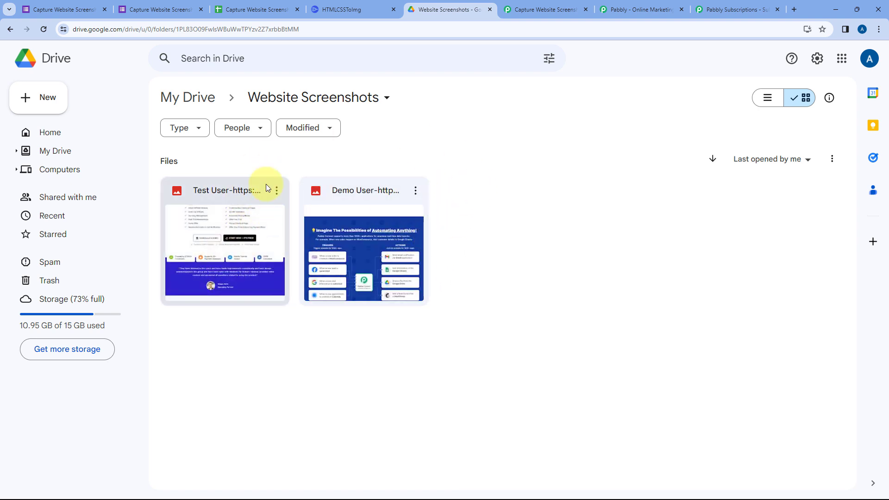
Open the subscriptions page PNG in the Drive folder and inspect the captured screenshot up close.
double_click(227, 191)
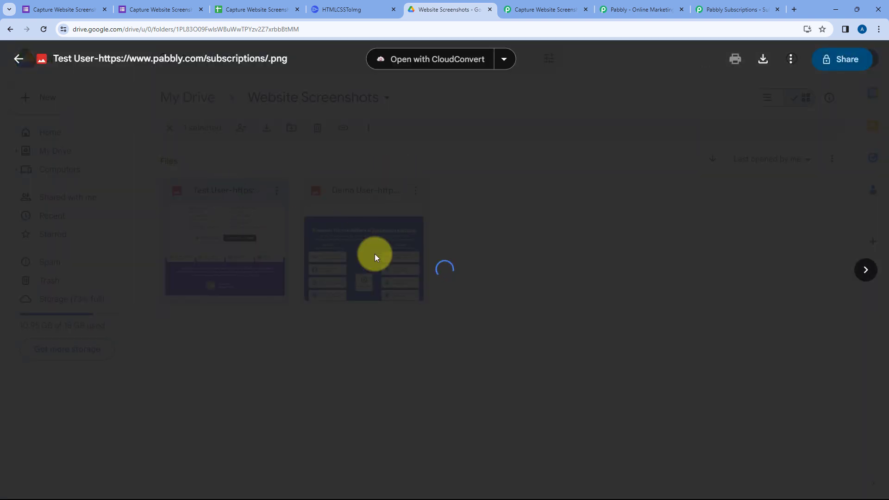
click(444, 185)
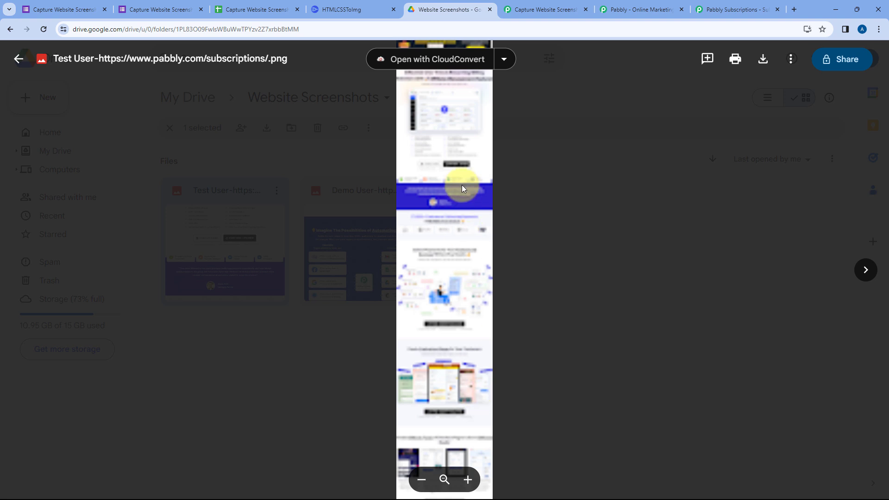
scroll(463, 185, up, 5)
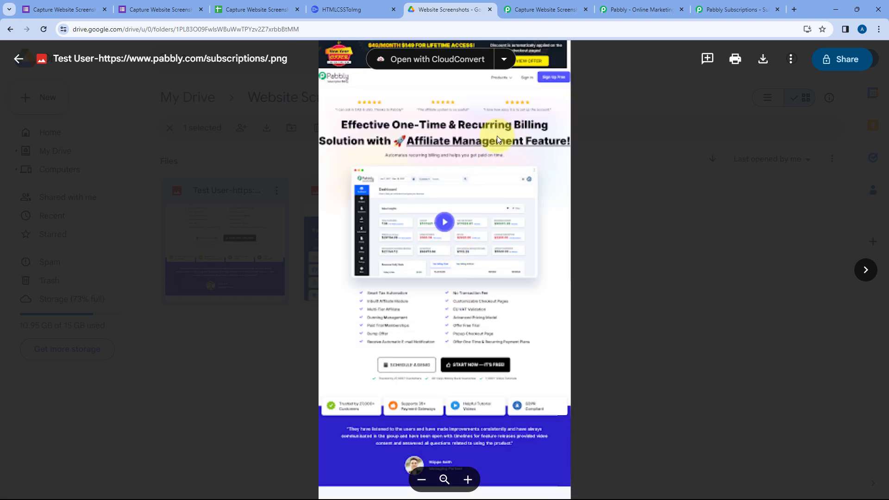
scroll(496, 135, up, 3)
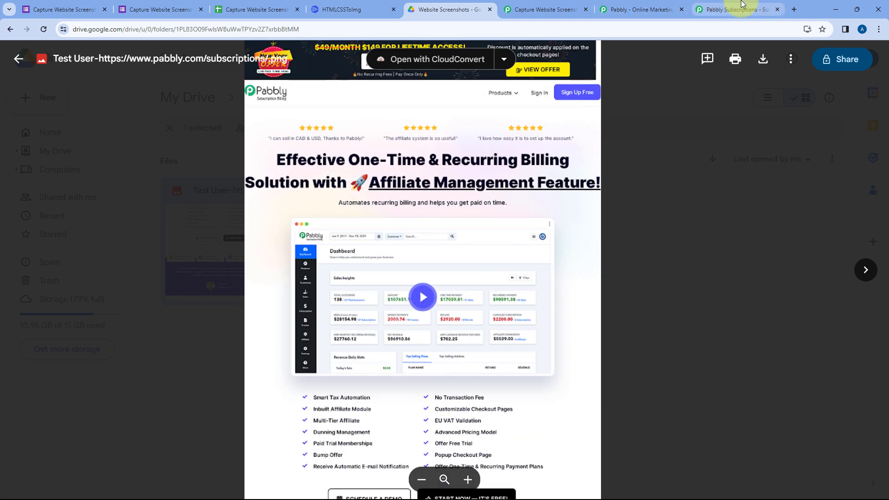
Compare the screenshot with the live Pabbly Subscription Billing page, dismissing its offer popup, and return to the workflow.
click(741, 9)
click(589, 109)
scroll(671, 191, down, 6)
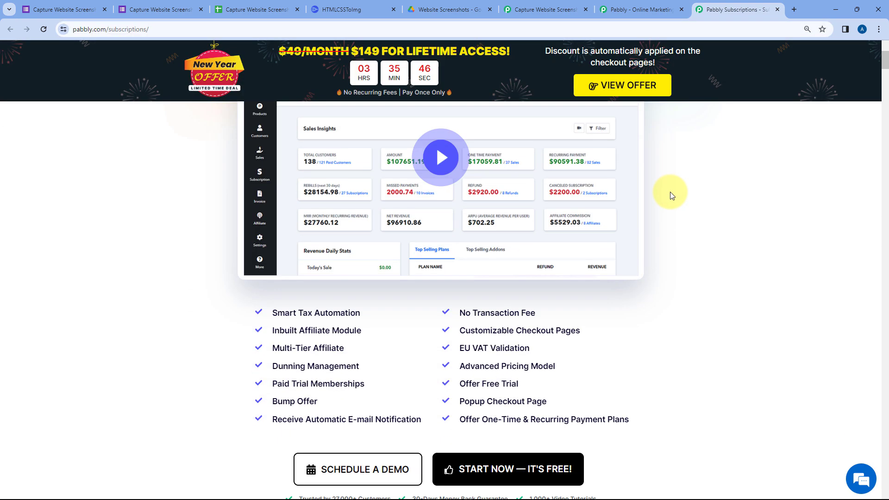
scroll(670, 192, up, 8)
click(543, 7)
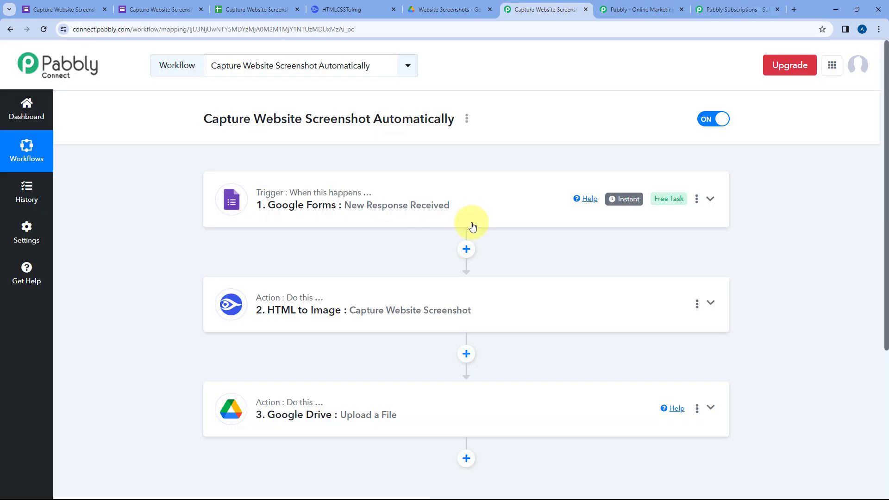